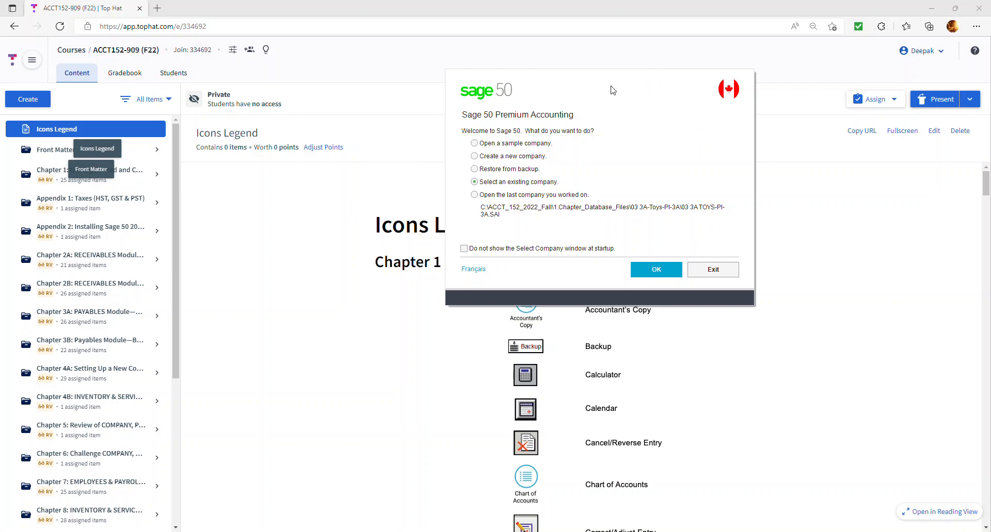
# - Move the Sage 50 startup dialog aside and open the Chapter 3A: PAYABLES Module—Basics folder
pyautogui.moveTo(608, 71); pyautogui.dragTo(0, 279)
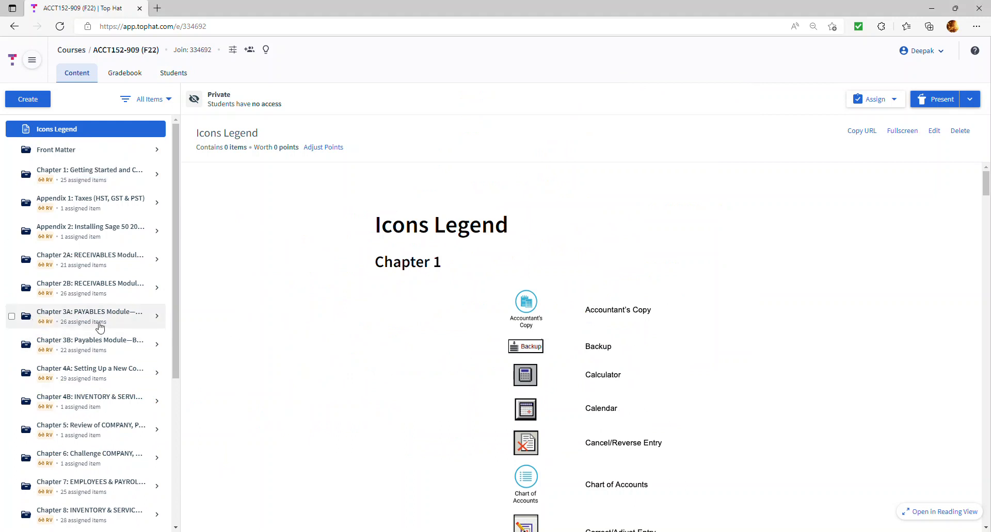
pyautogui.click(64, 323)
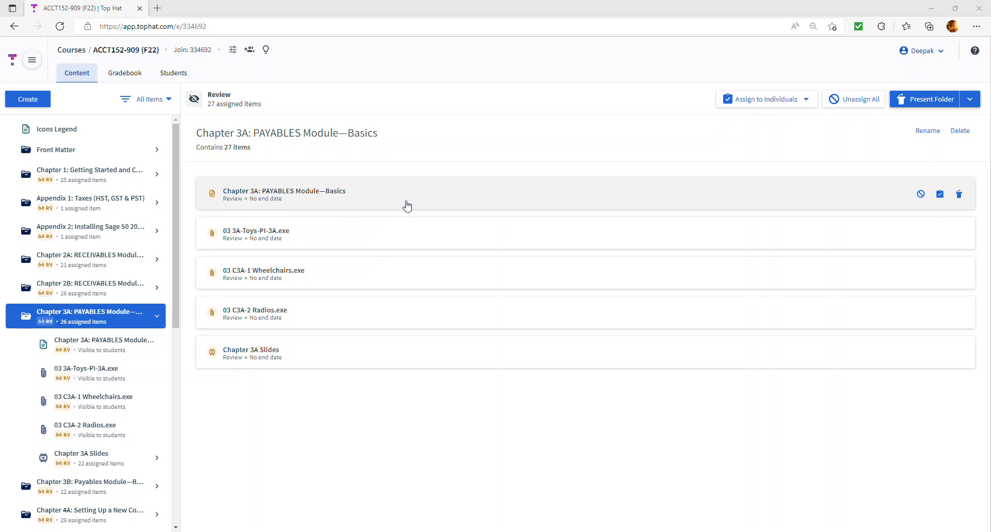
# - Open the Chapter 3A: PAYABLES Module—Basics reading to its Tyson's Toys learning objectives
pyautogui.click(264, 198)
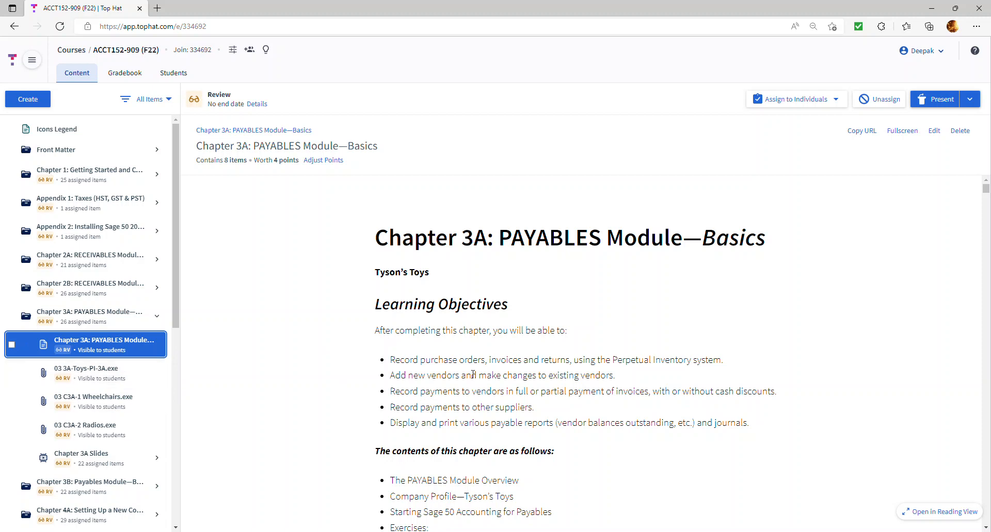
# - Switch the Chapter 3A reading to full screen and scroll to the Exercises 3A-1 through 3A-21 list
pyautogui.click(900, 134)
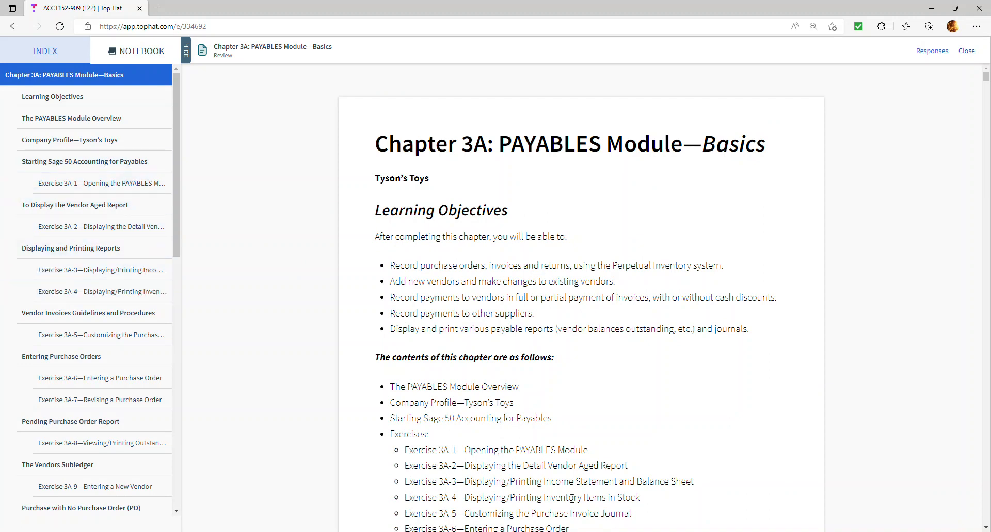
pyautogui.scroll(-1, 568, 509)
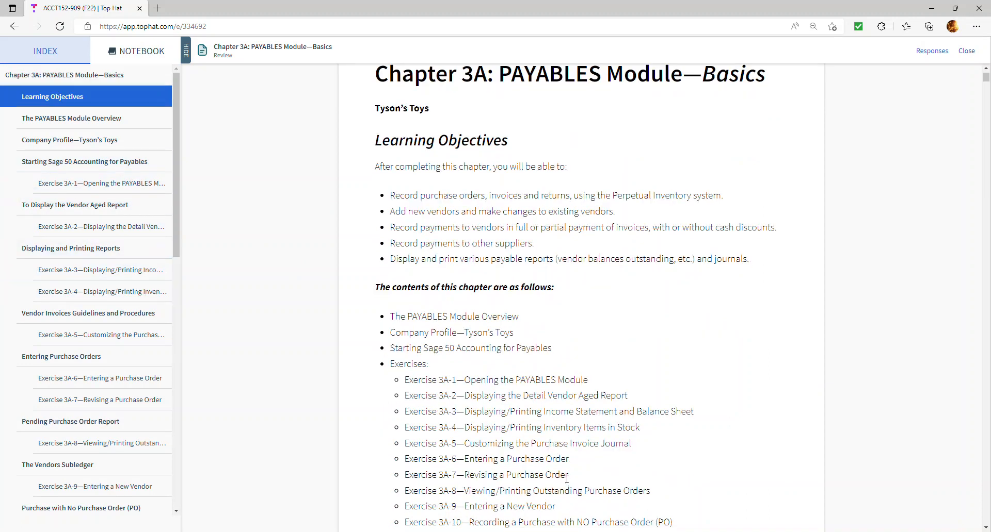
pyautogui.scroll(-2, 567, 479)
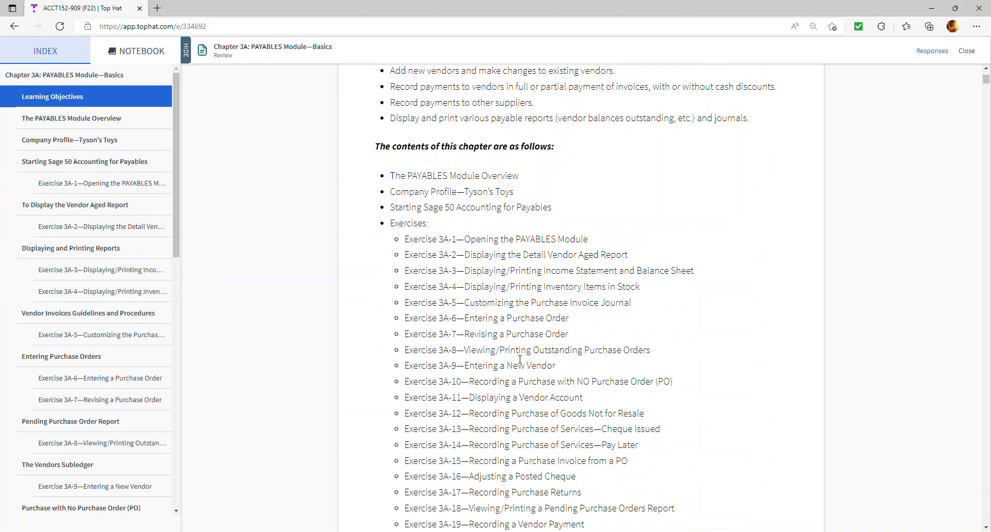
pyautogui.scroll(-2, 519, 359)
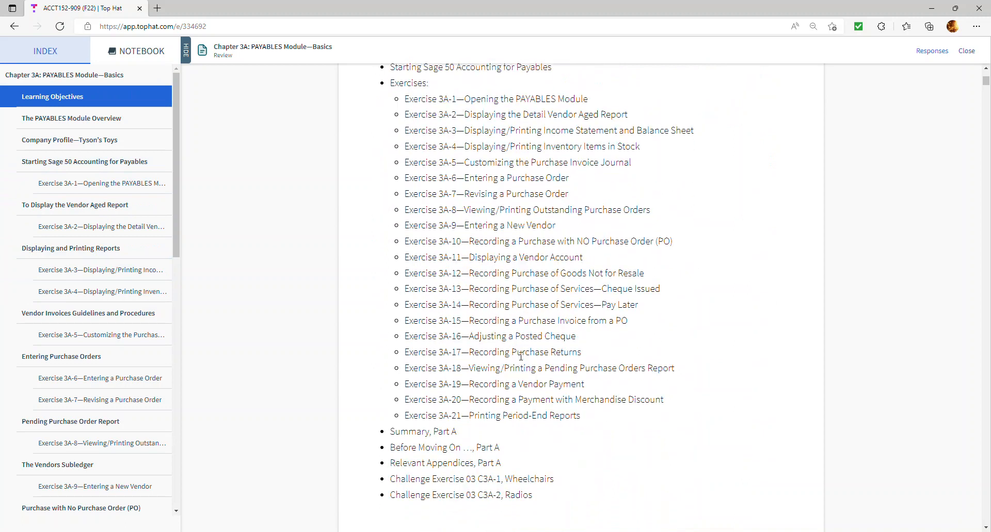
pyautogui.scroll(3, 520, 356)
pyautogui.scroll(-1, 520, 356)
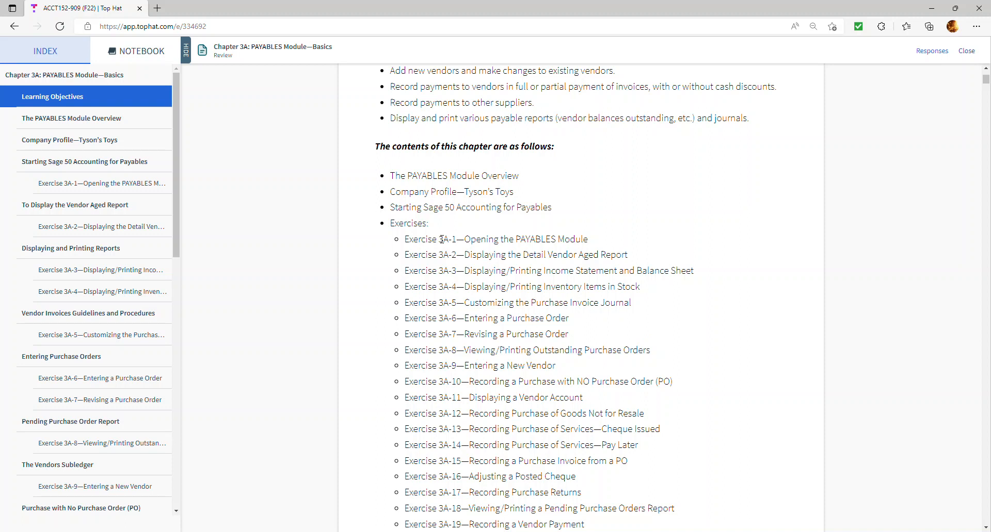
pyautogui.scroll(-2, 453, 243)
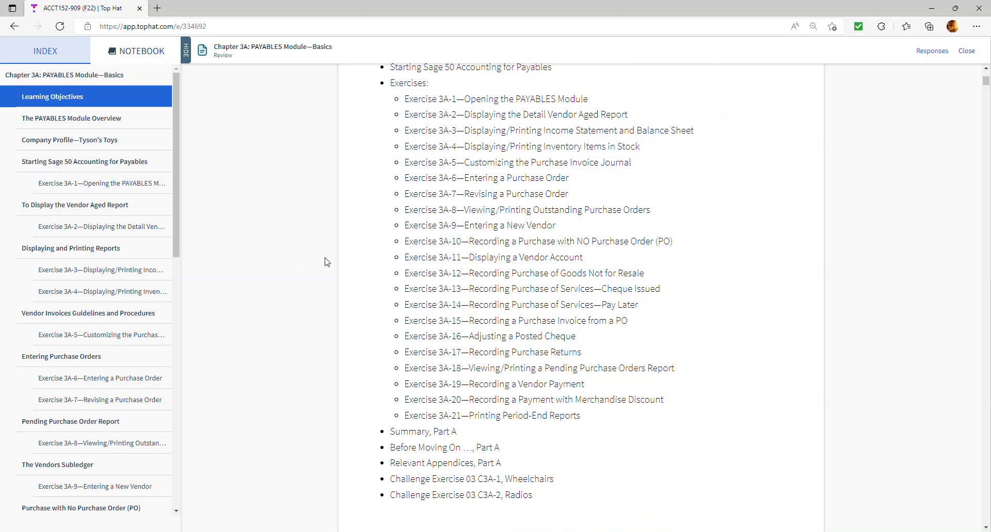
pyautogui.scroll(2, 272, 319)
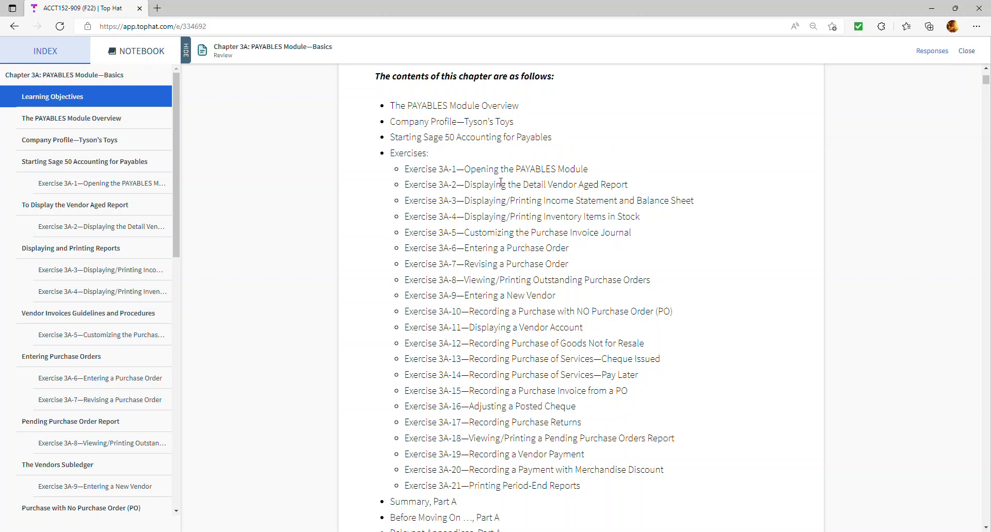
# - Highlight 'Opening the PAYABLES Module', then the Exercise 3A-2 to 3A-4 lines in the contents
pyautogui.moveTo(466, 170); pyautogui.dragTo(597, 171)
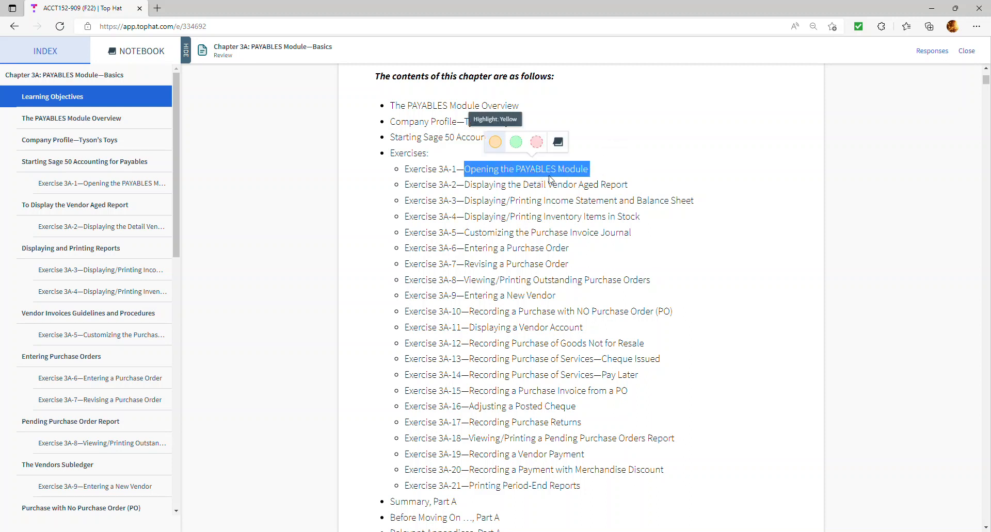
pyautogui.click(506, 211)
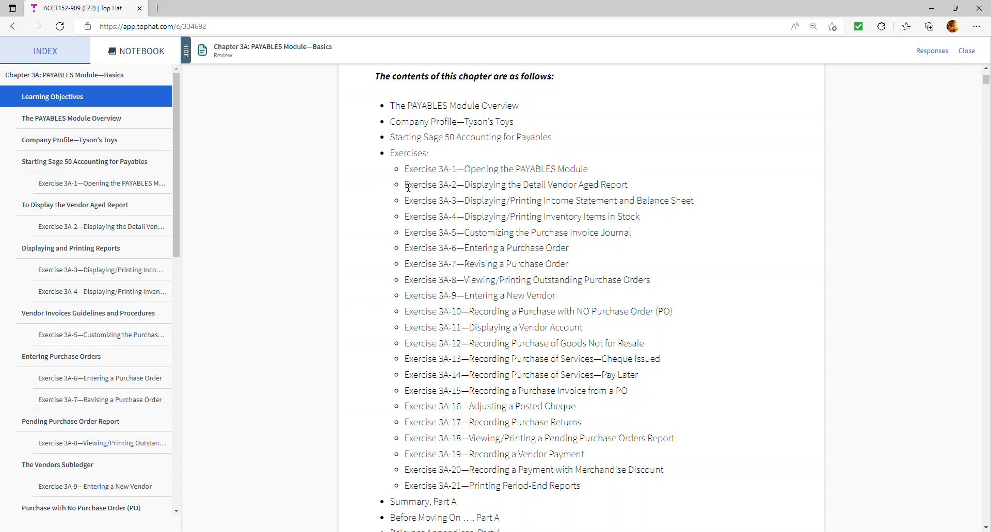
pyautogui.moveTo(407, 184); pyautogui.dragTo(647, 231)
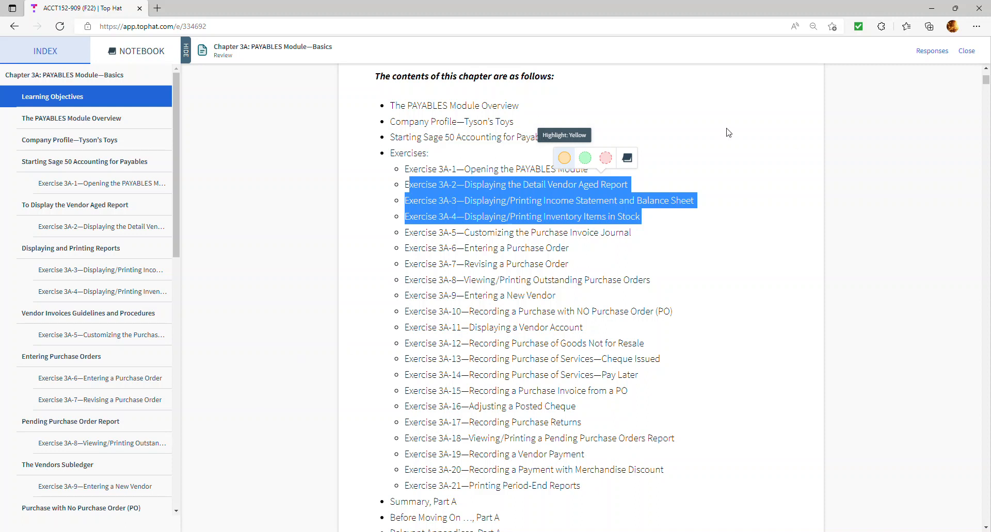
pyautogui.moveTo(175, 166); pyautogui.dragTo(191, 269)
pyautogui.scroll(-5, 139, 144)
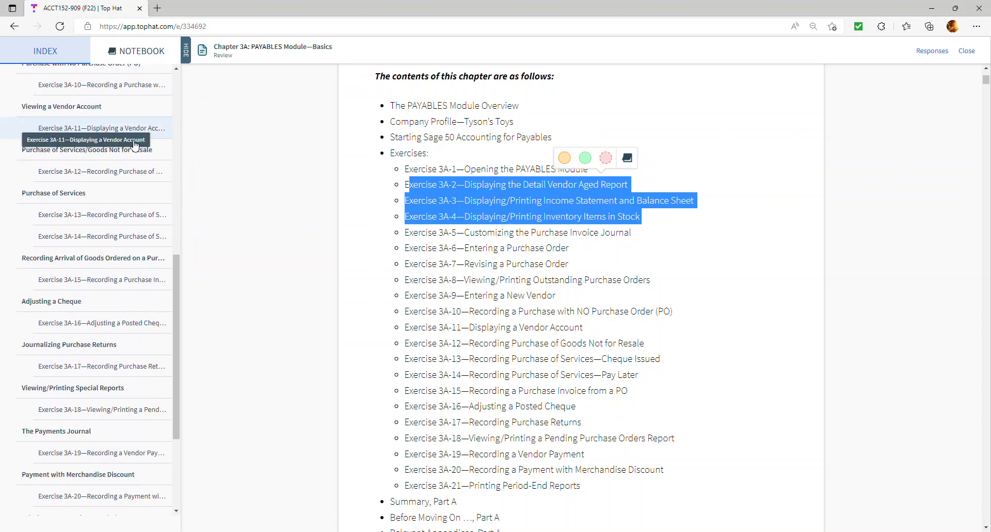
# - Jump to Exercise 3A-13 and read through to Exercise 3A-15's Apr 06, 2022 journal entry totalling 647.26
pyautogui.click(129, 164)
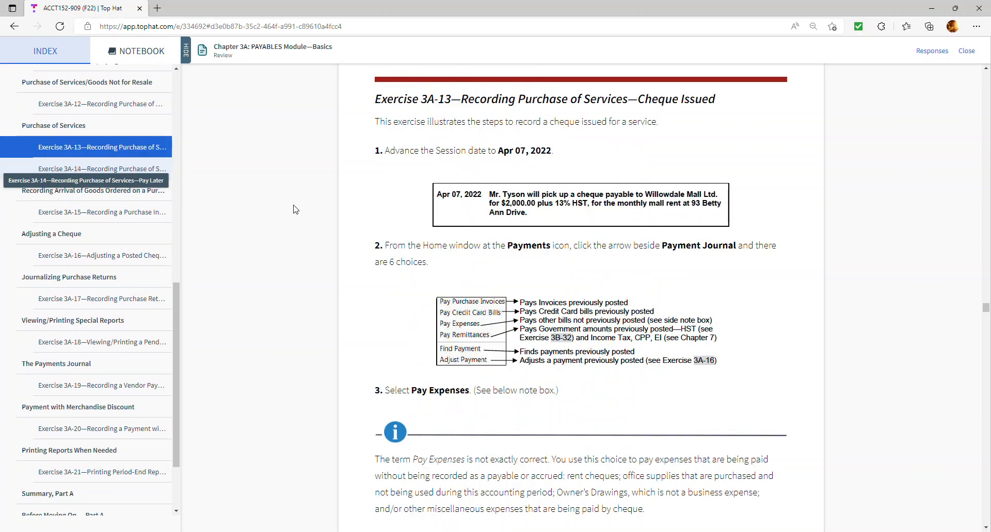
pyautogui.scroll(-7, 593, 298)
pyautogui.scroll(-9, 594, 298)
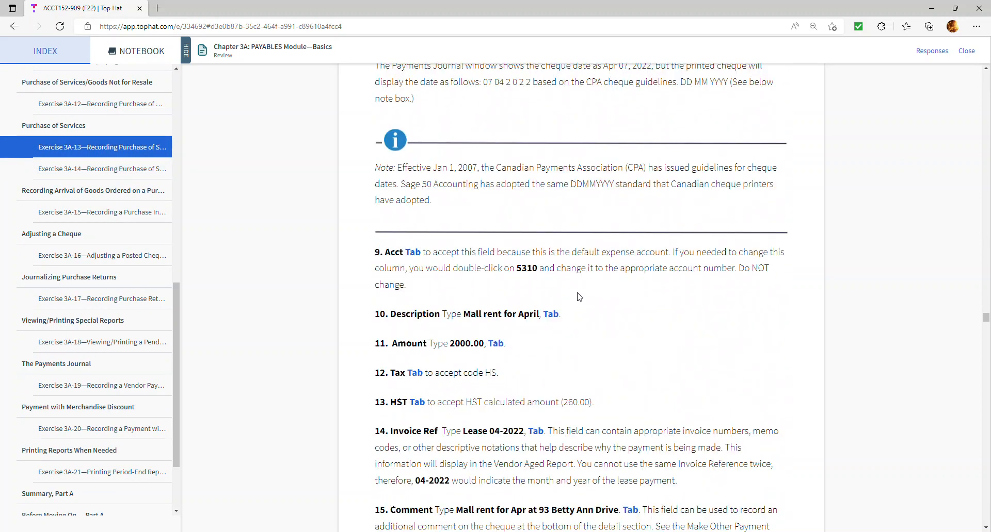
pyautogui.scroll(-9, 579, 290)
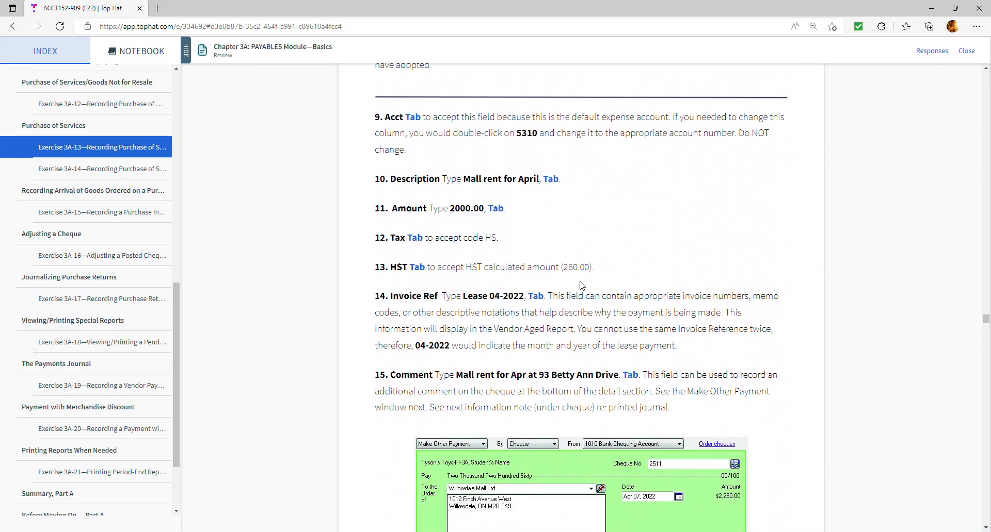
pyautogui.scroll(-7, 582, 285)
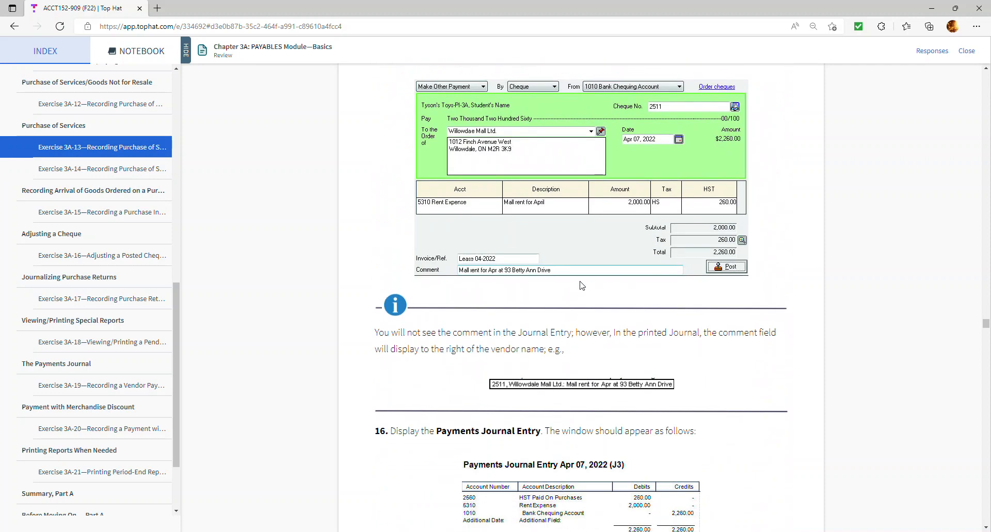
pyautogui.scroll(-6, 580, 287)
pyautogui.scroll(-8, 574, 284)
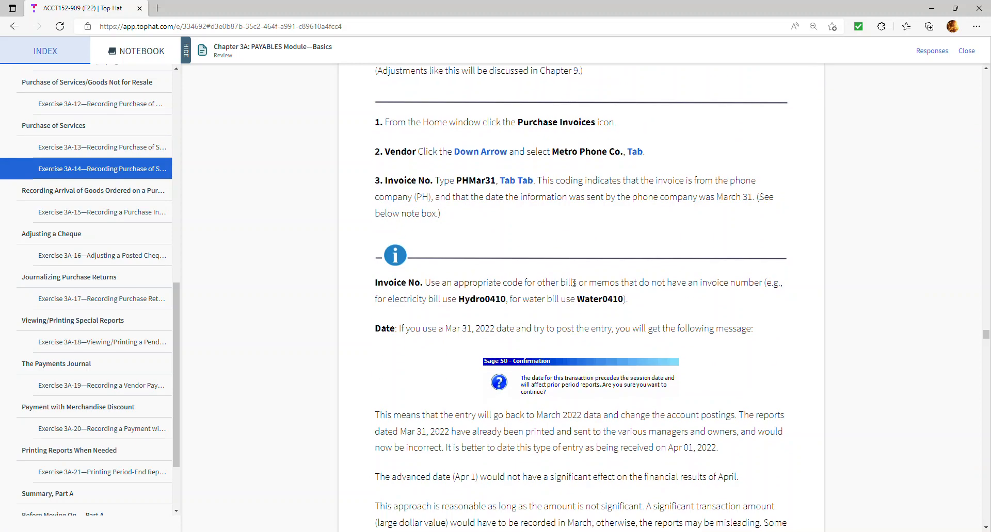
pyautogui.scroll(-11, 574, 285)
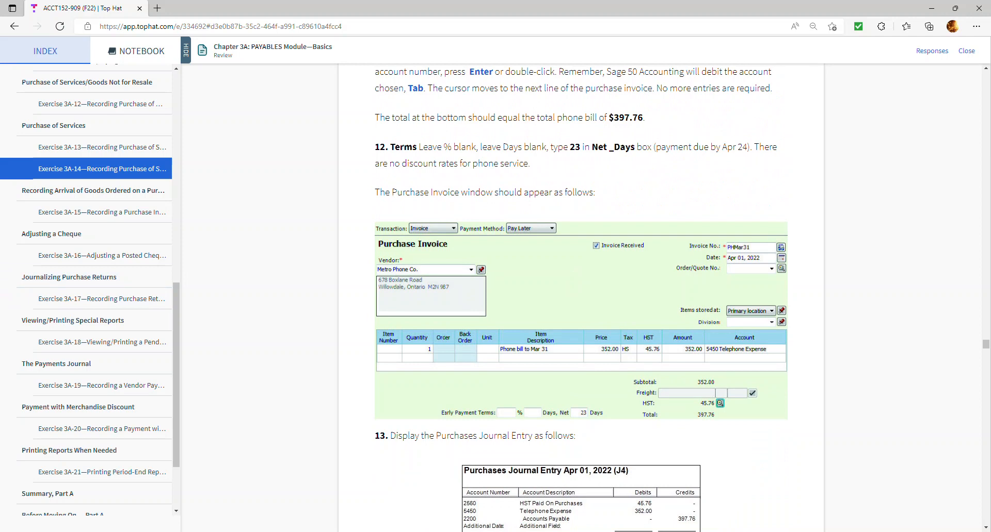
pyautogui.scroll(-13, 506, 341)
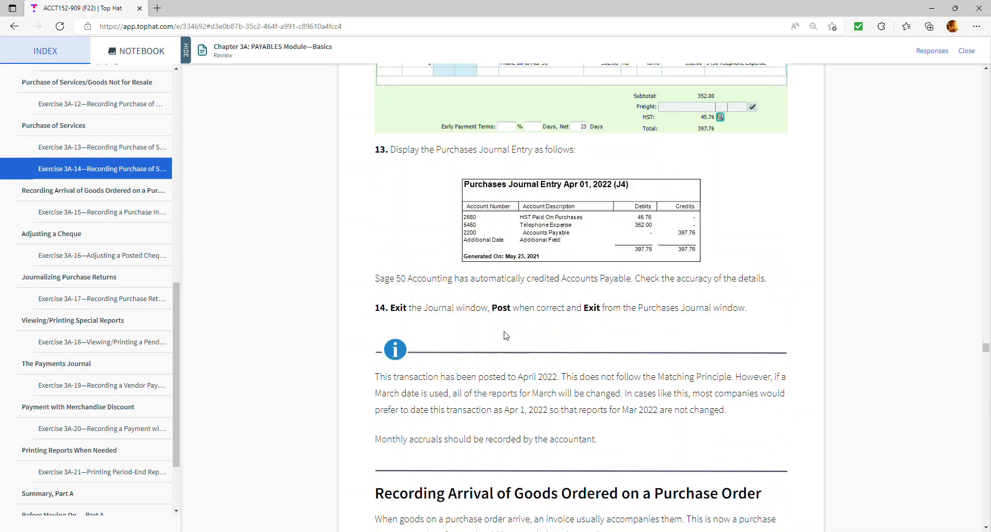
pyautogui.scroll(-8, 500, 326)
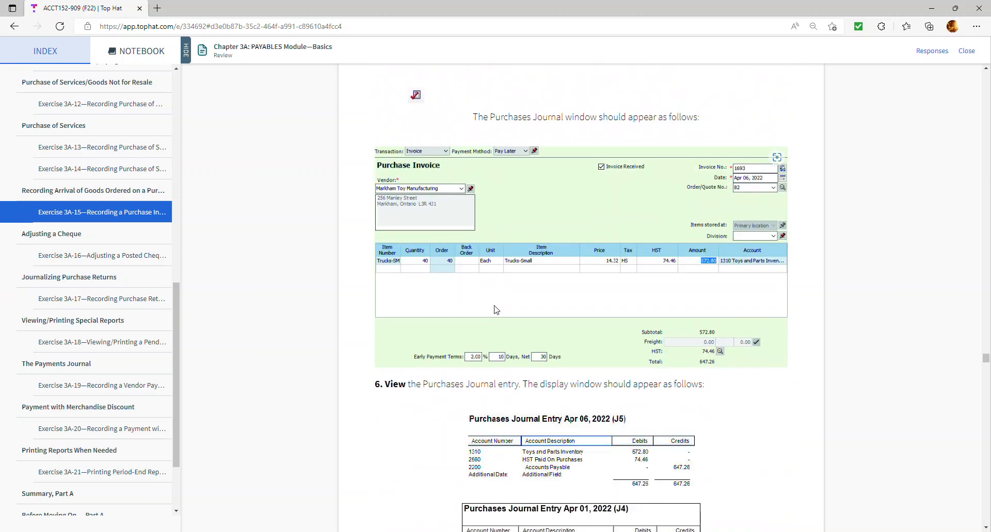
pyautogui.scroll(-3, 496, 310)
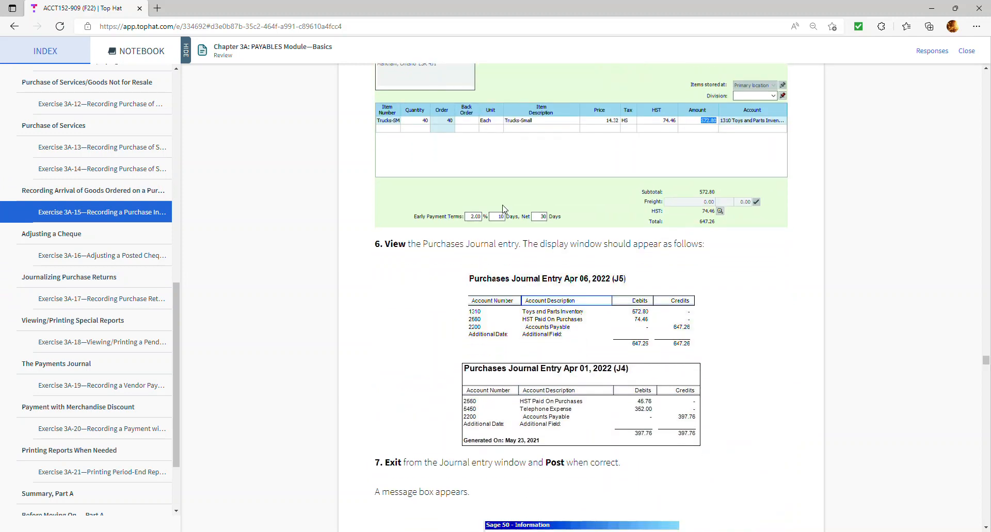
pyautogui.scroll(-2, 79, 380)
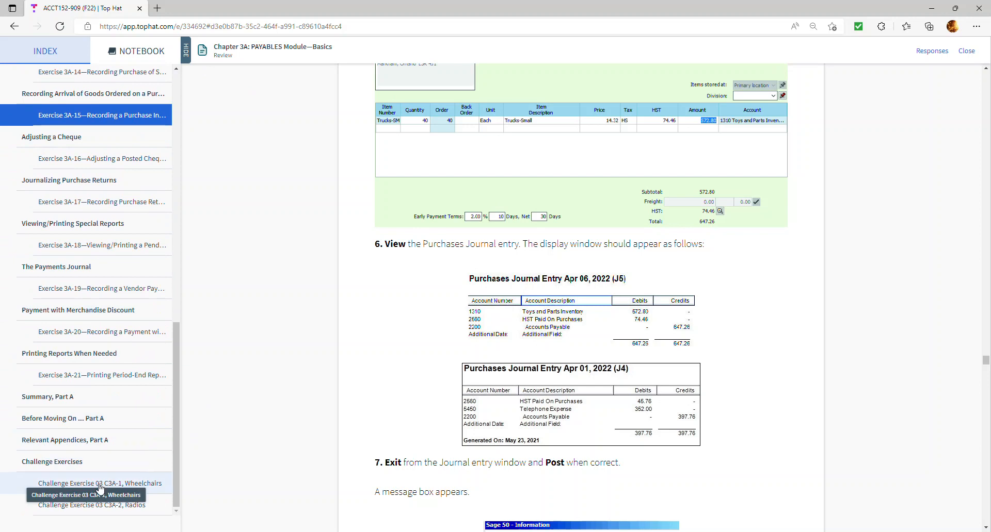
# - Jump to Challenge Exercise 03 C3A-1, exit the reader, and open the 03 3A-Toys-PI-3A.exe item
pyautogui.click(100, 484)
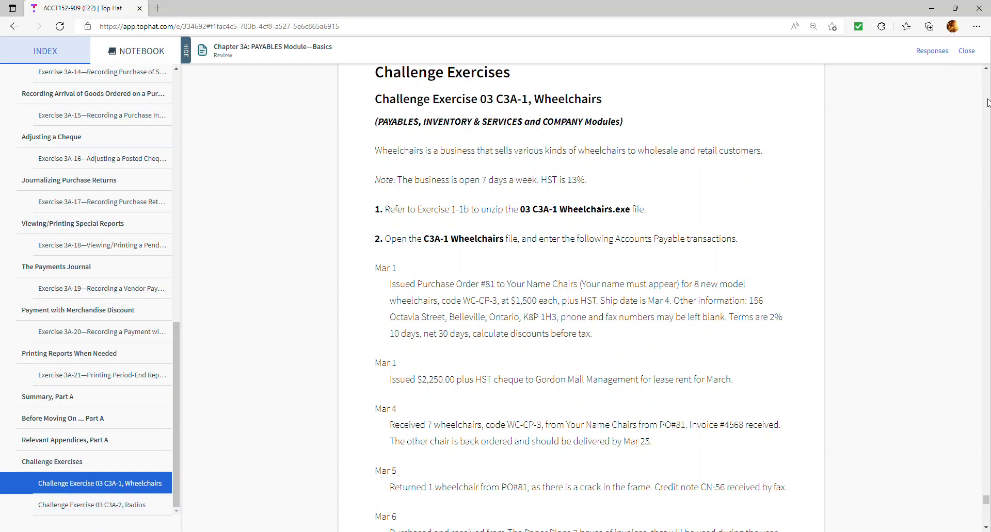
pyautogui.moveTo(176, 423); pyautogui.dragTo(216, 173)
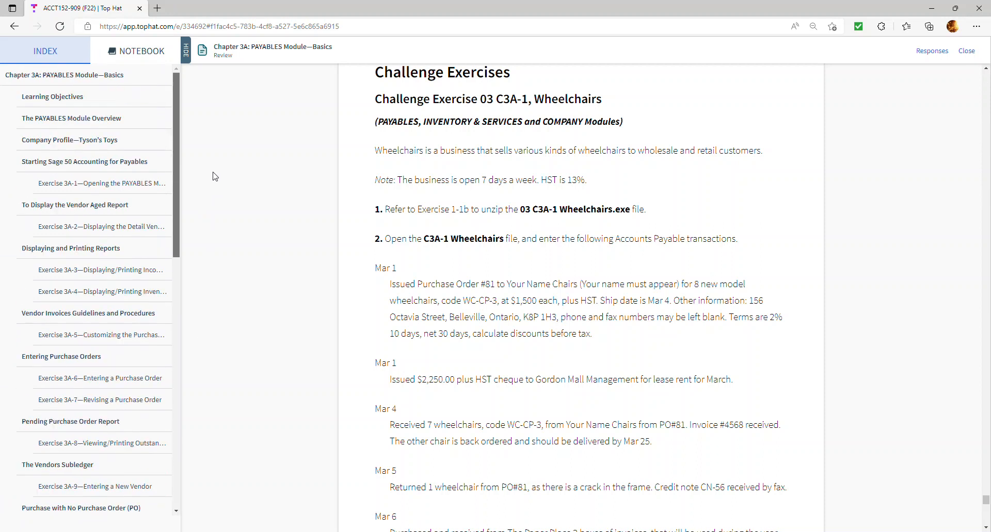
pyautogui.click(964, 51)
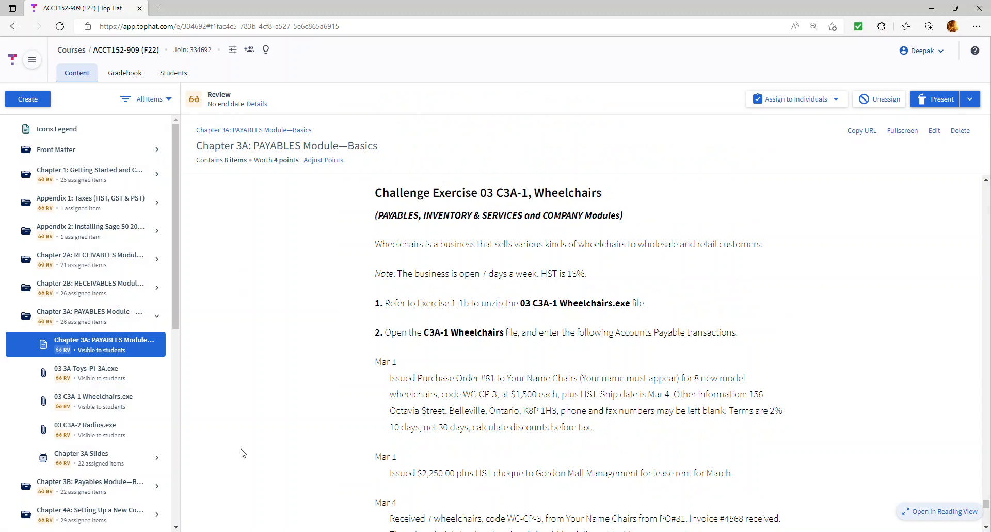
pyautogui.click(109, 380)
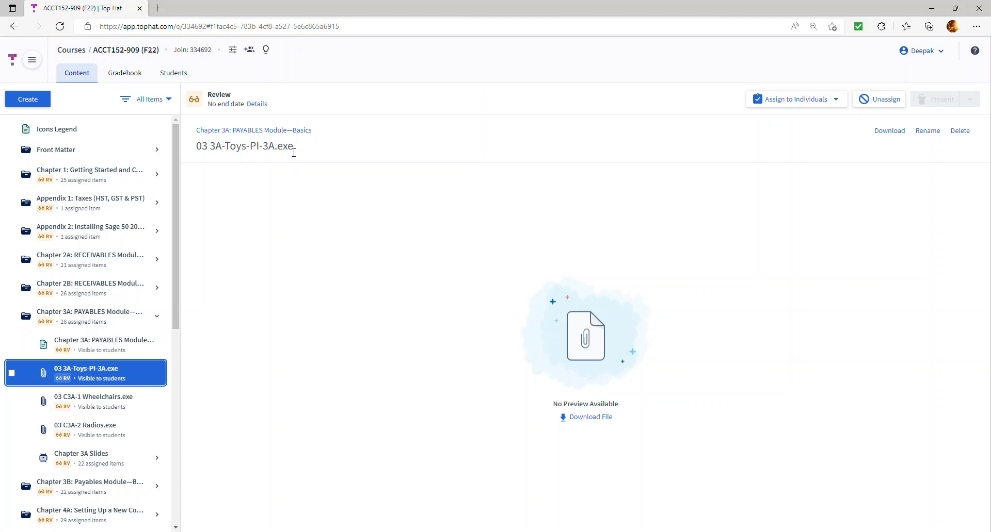
# - Highlight the .exe extension in the 03 3A-Toys-PI-3A.exe file title, then clear the selection
pyautogui.moveTo(293, 150); pyautogui.dragTo(273, 150)
pyautogui.click(392, 247)
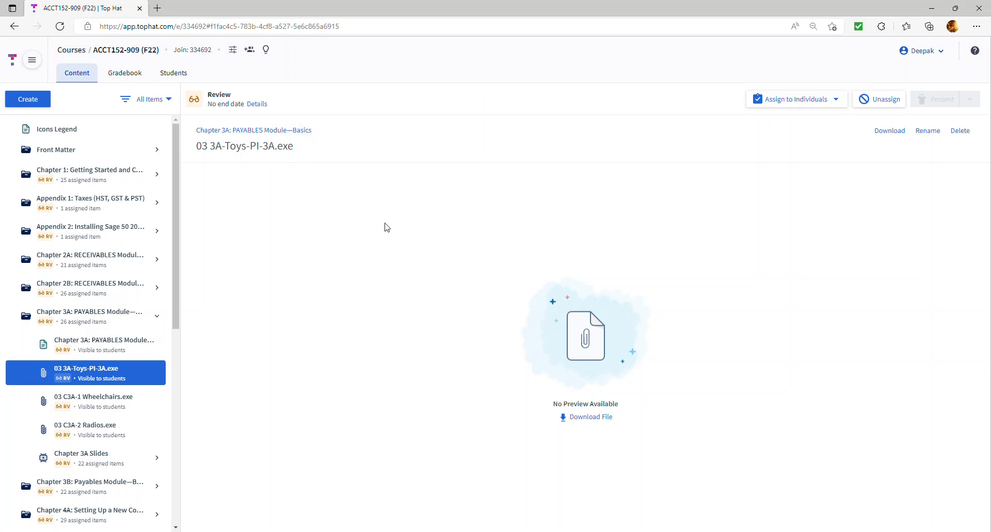
# - Download 03 3A-Toys-PI-3A.exe and keep it anyway despite Edge's SmartScreen warning
pyautogui.click(591, 418)
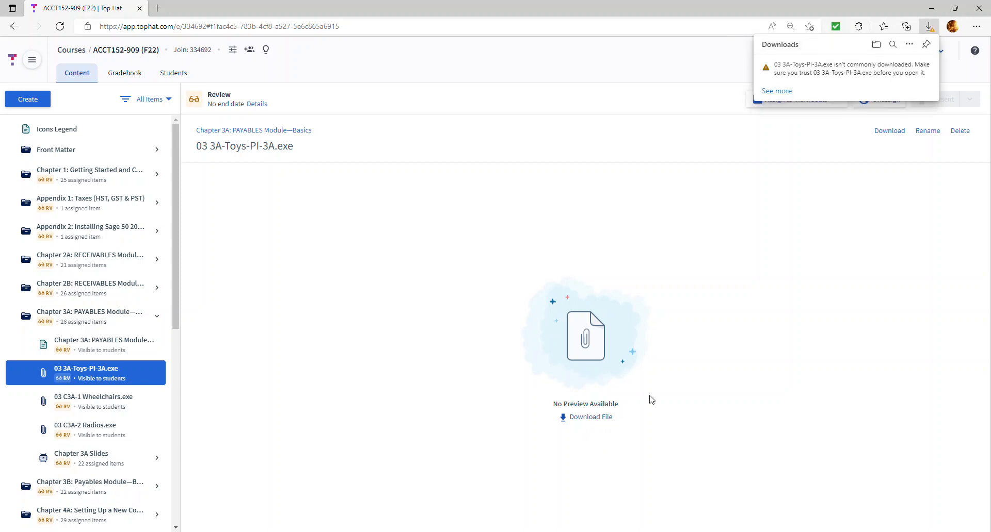
pyautogui.moveTo(817, 77)
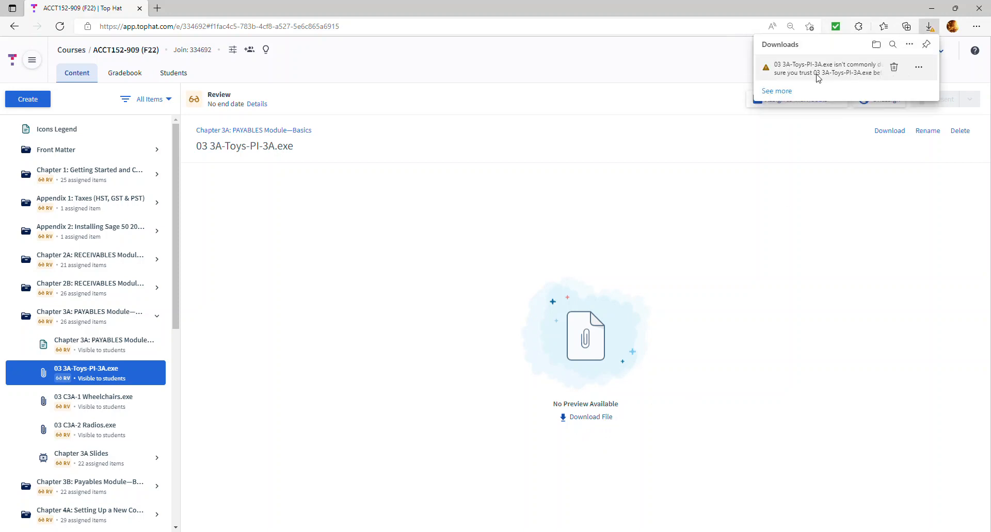
pyautogui.click(918, 69)
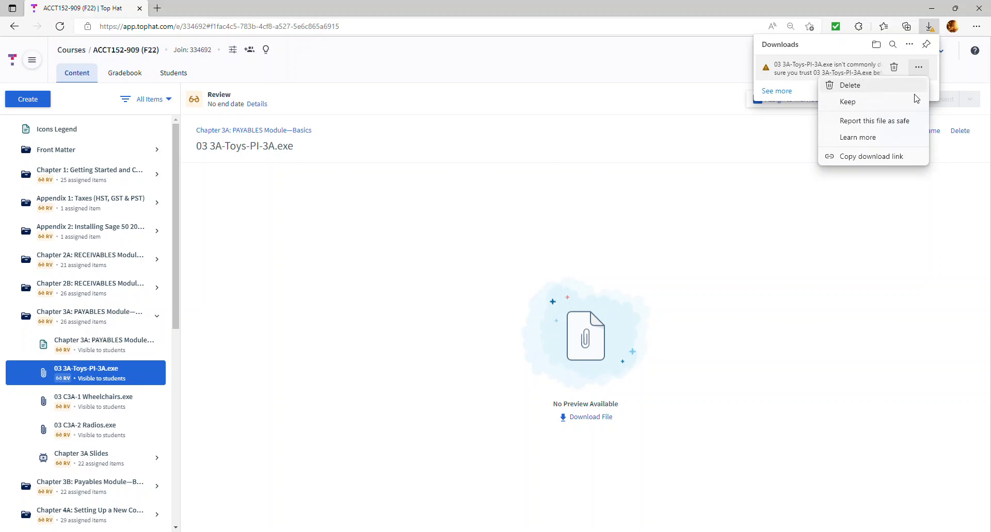
pyautogui.click(902, 108)
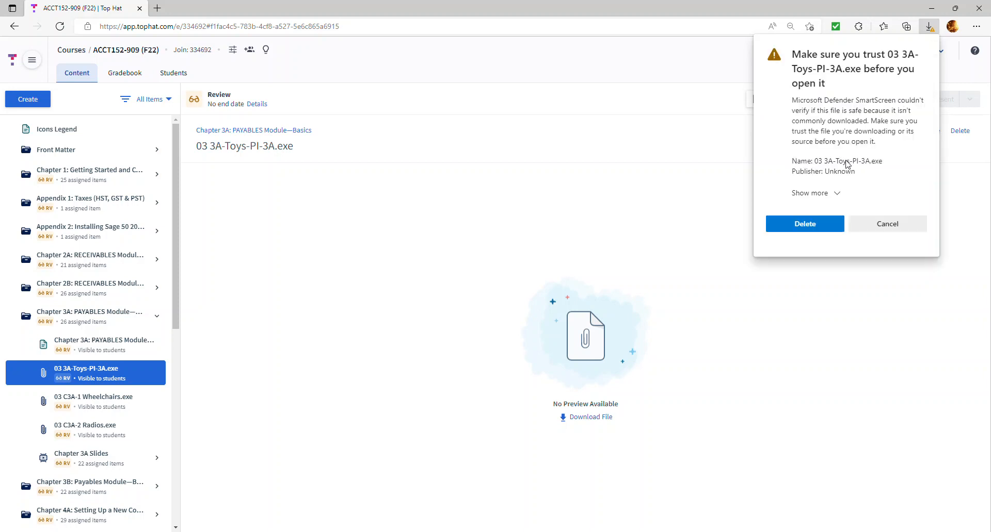
pyautogui.click(833, 194)
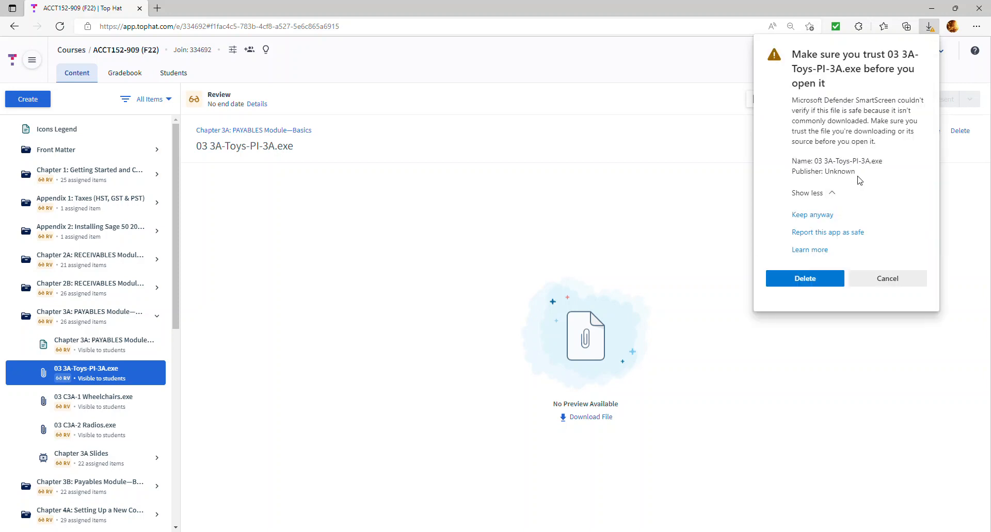
pyautogui.click(819, 219)
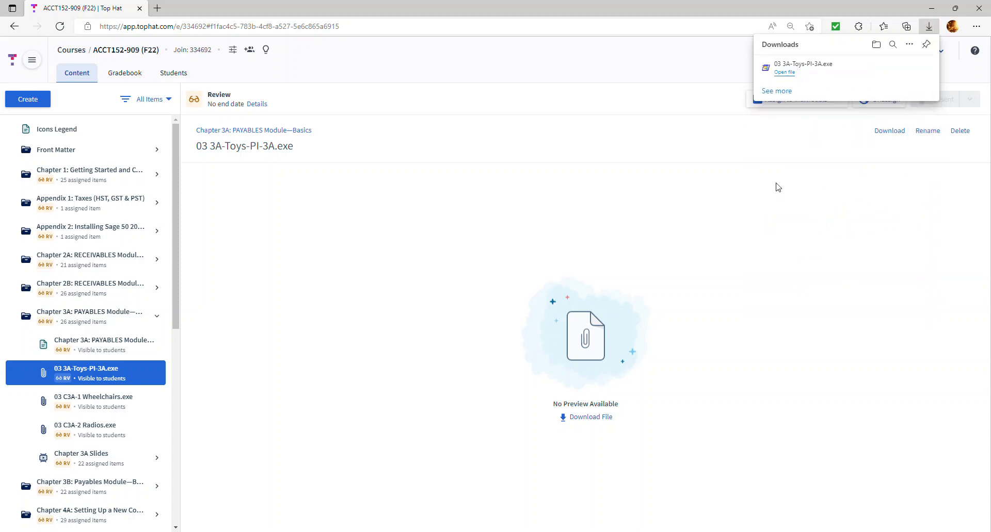
pyautogui.moveTo(804, 66)
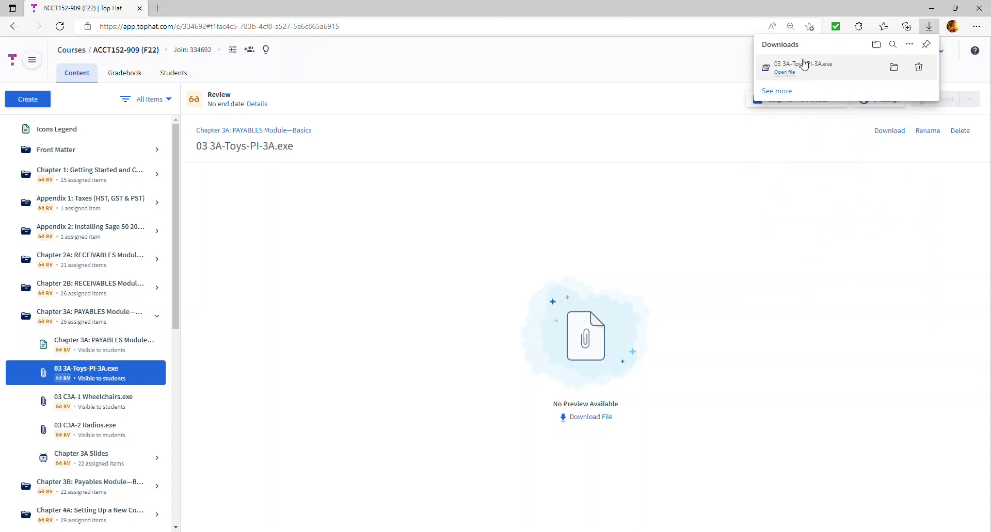
# - Show 03 3A-Toys-PI-3A.exe in the maximized Downloads folder and run its self-extractor
pyautogui.click(894, 69)
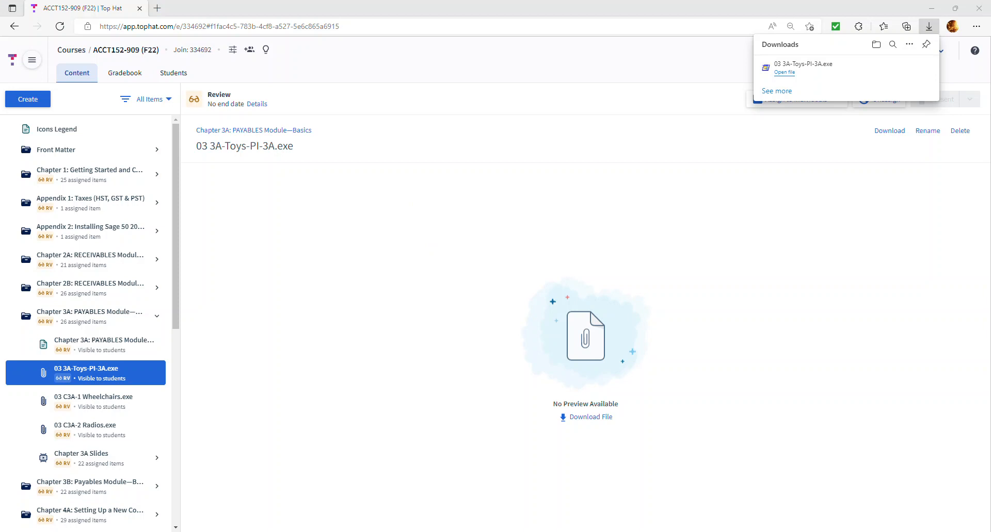
pyautogui.moveTo(617, 29); pyautogui.dragTo(777, 2)
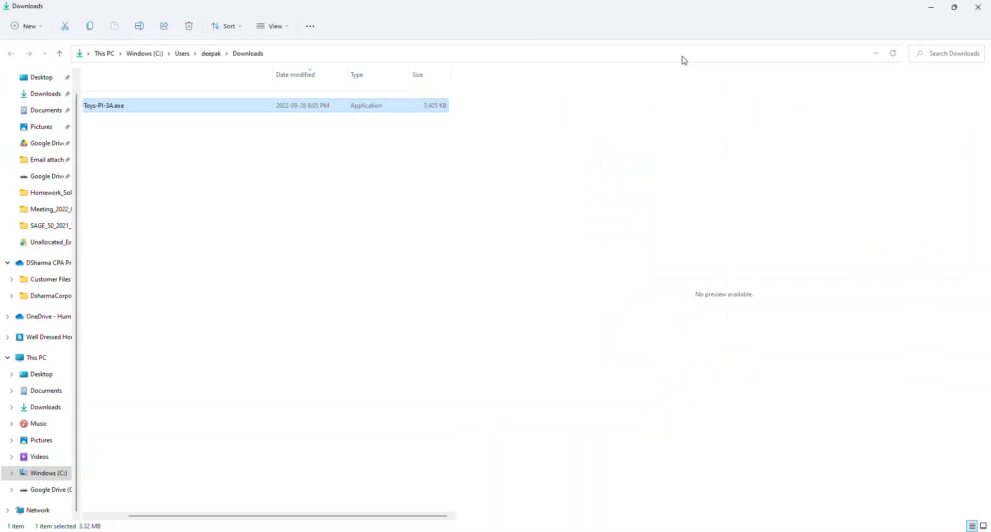
pyautogui.click(241, 252)
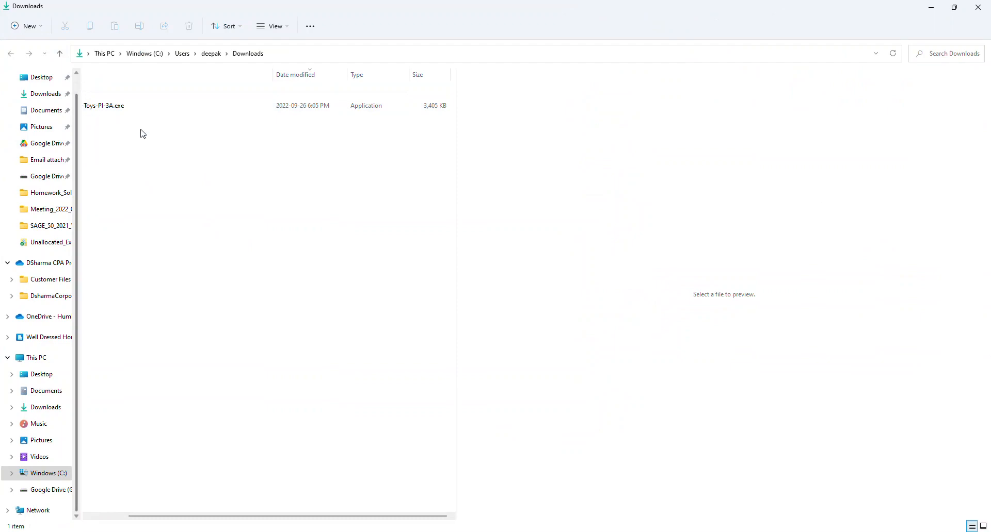
pyautogui.click(141, 107)
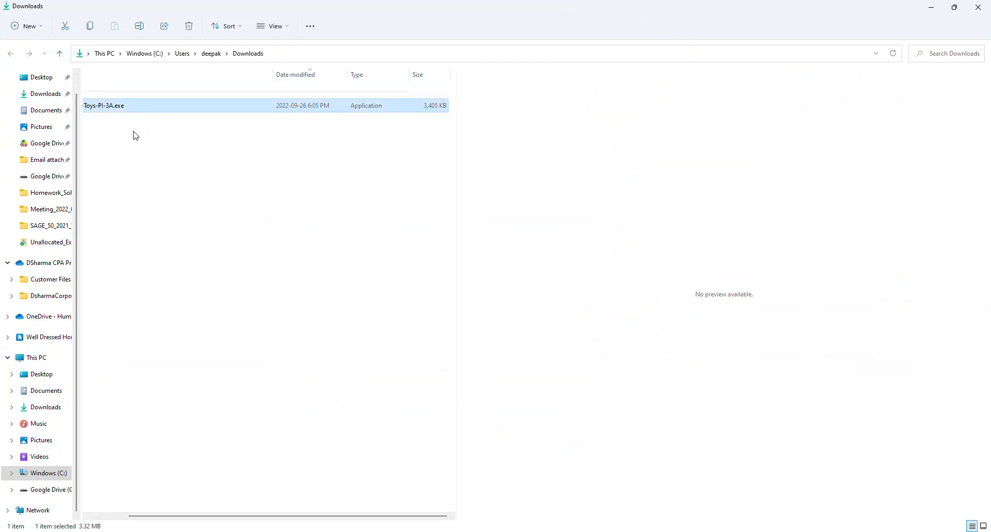
pyautogui.doubleClick(119, 109)
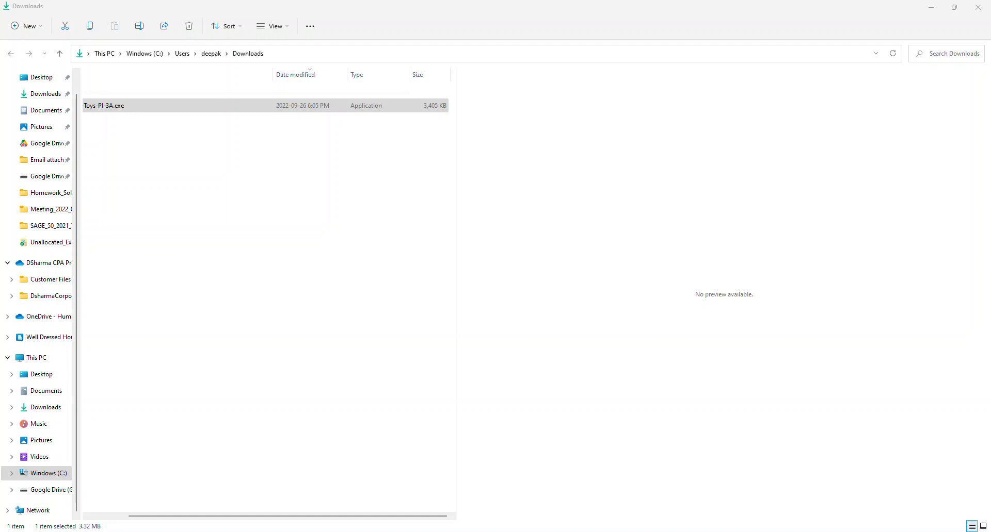
pyautogui.moveTo(646, 262); pyautogui.dragTo(403, 122)
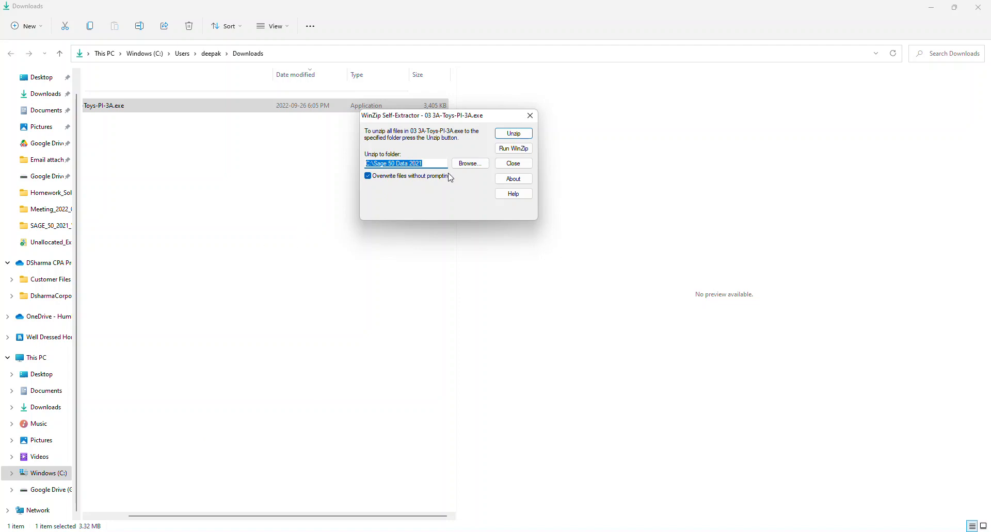
# - Set the unzip destination to C:\ACCT_152_2022_Fall\1.Chapter_Database_Files
pyautogui.click(465, 164)
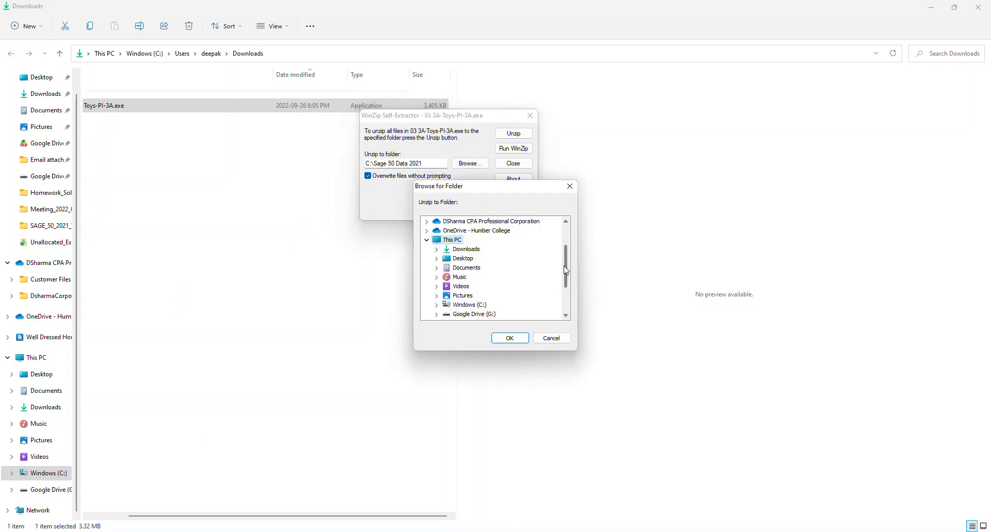
pyautogui.moveTo(567, 271)
pyautogui.mouseDown()
pyautogui.moveTo(567, 287)
pyautogui.moveTo(577, 246)
pyautogui.moveTo(570, 285)
pyautogui.mouseUp()
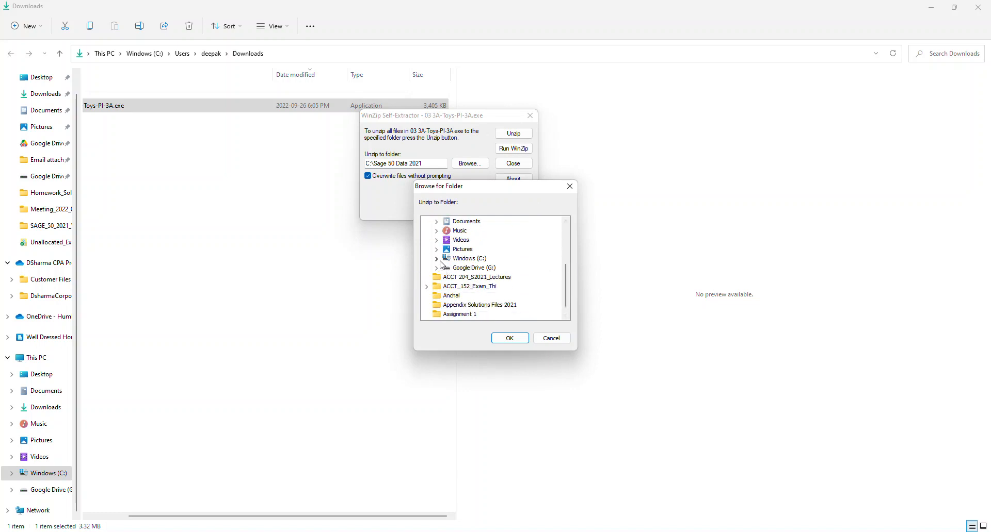
pyautogui.click(437, 259)
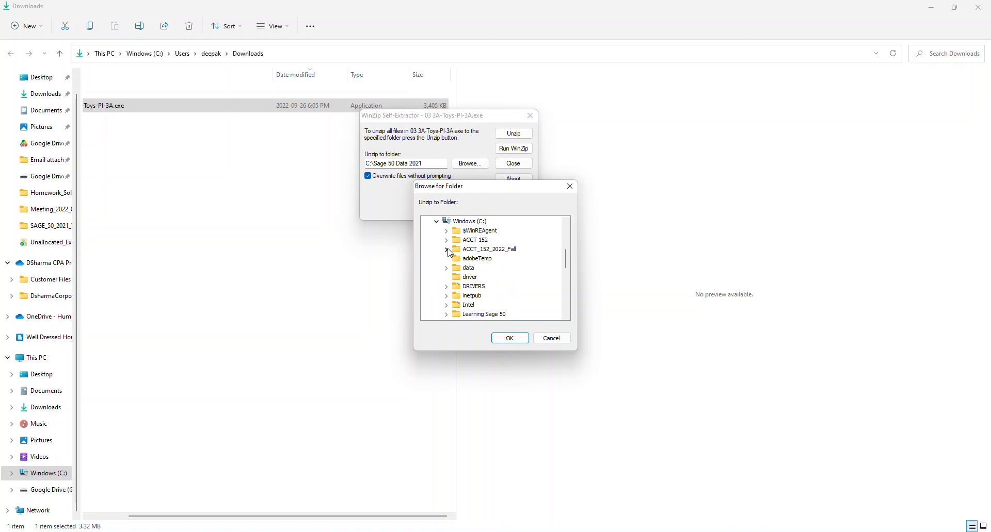
pyautogui.click(448, 250)
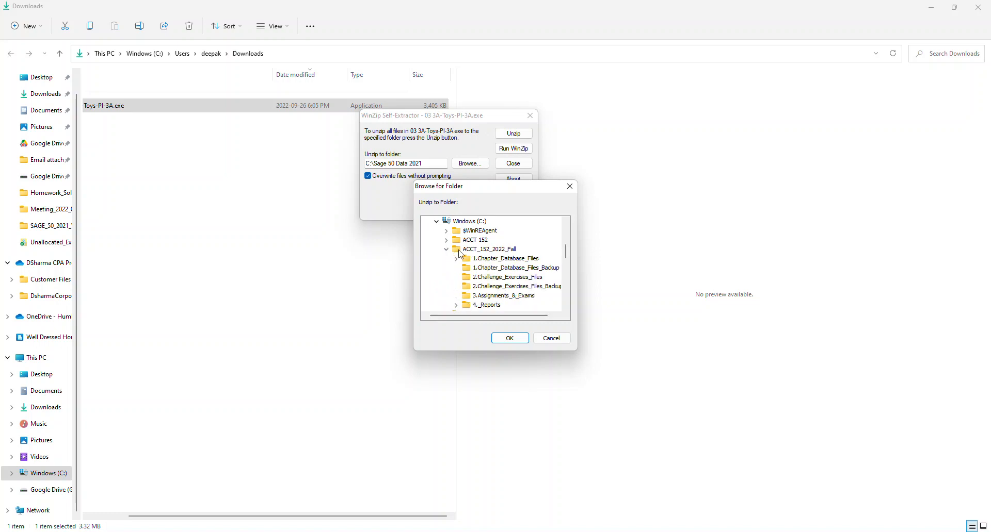
pyautogui.click(519, 260)
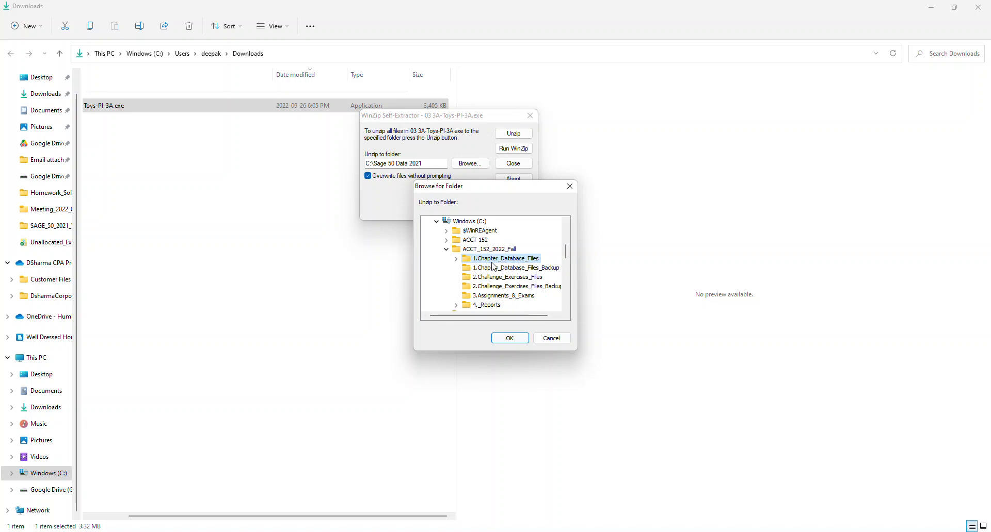
pyautogui.click(509, 339)
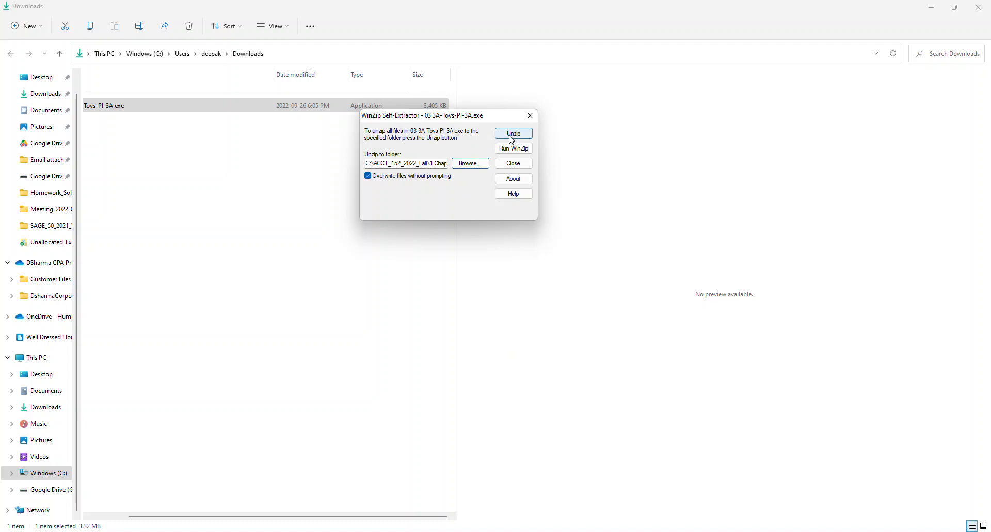
# - Delete the old 03 3A-Toys-PI-3A folder from C:\ACCT_152_2022_Fall\1.Chapter_Database_Files
pyautogui.click(51, 473)
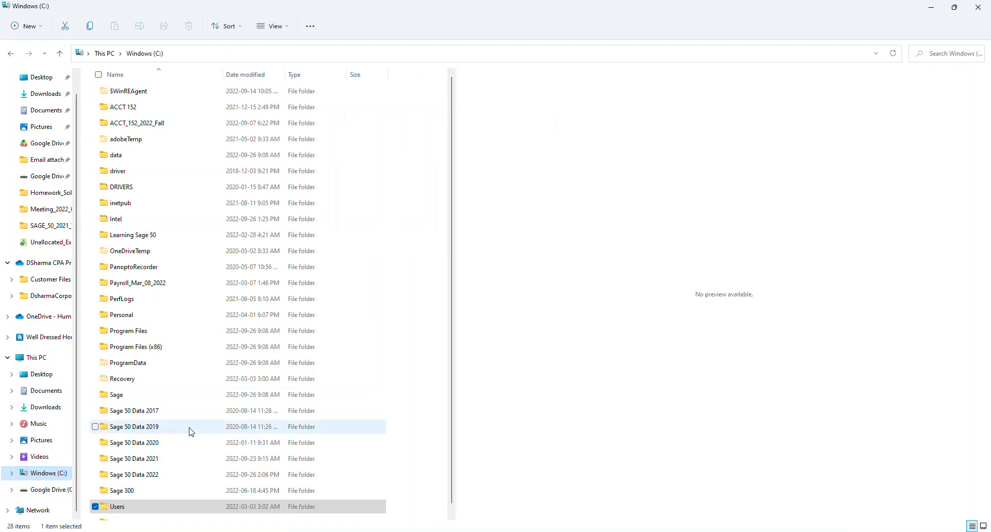
pyautogui.doubleClick(158, 129)
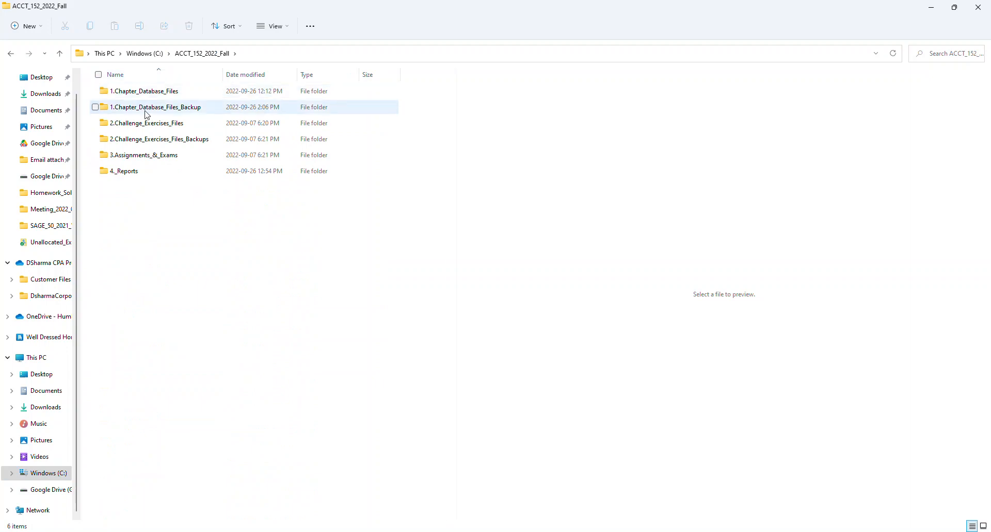
pyautogui.click(165, 93)
pyautogui.doubleClick(164, 91)
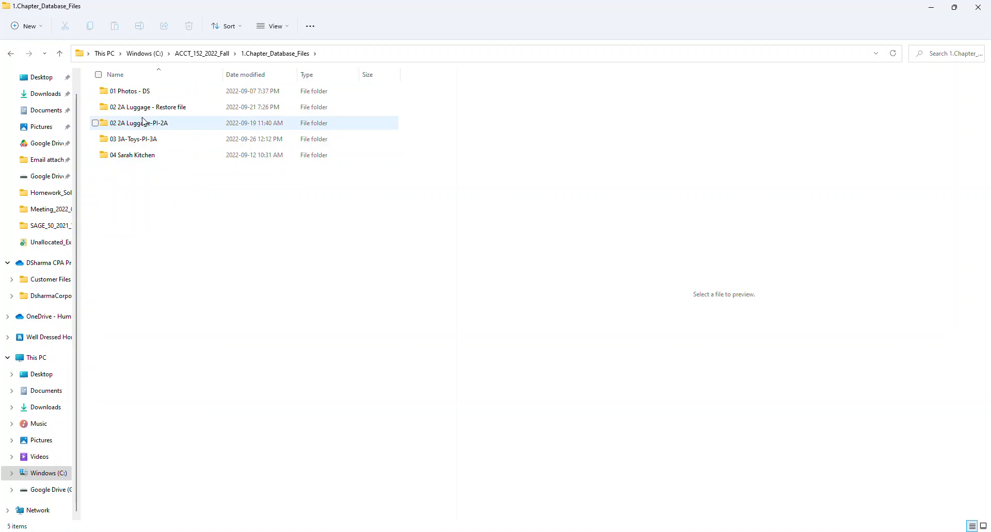
pyautogui.click(97, 140)
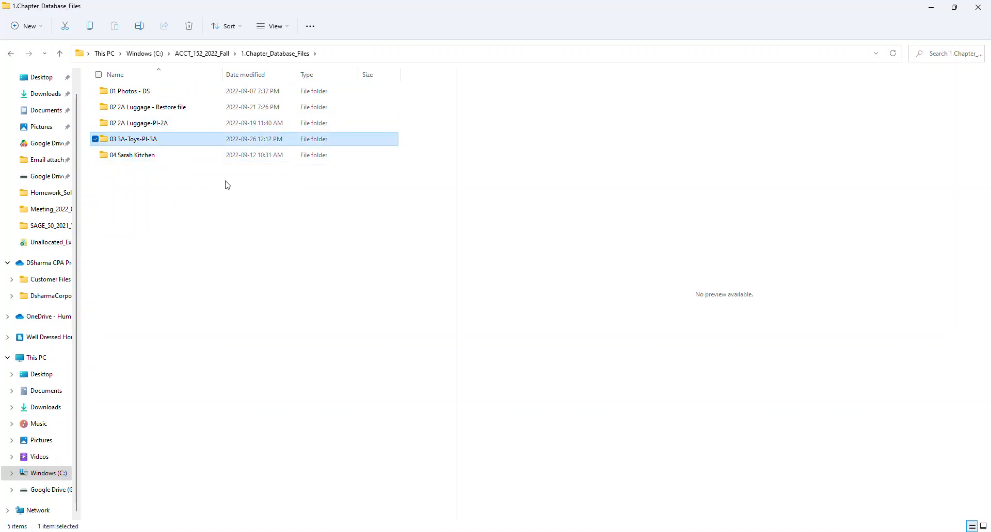
pyautogui.press('Delete')
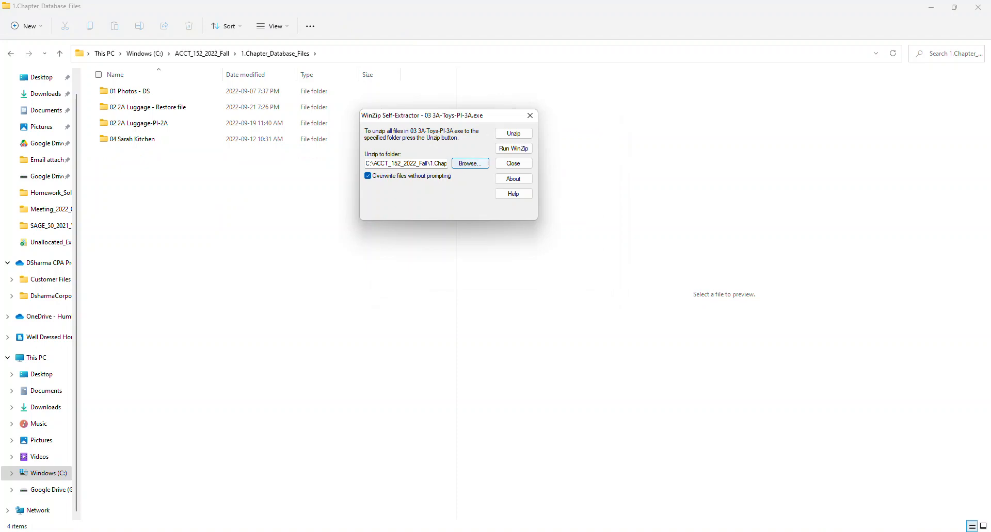
# - Unzip all 625 files into a fresh 03 3A-Toys-PI-3A folder and close the self-extractor
pyautogui.click(526, 134)
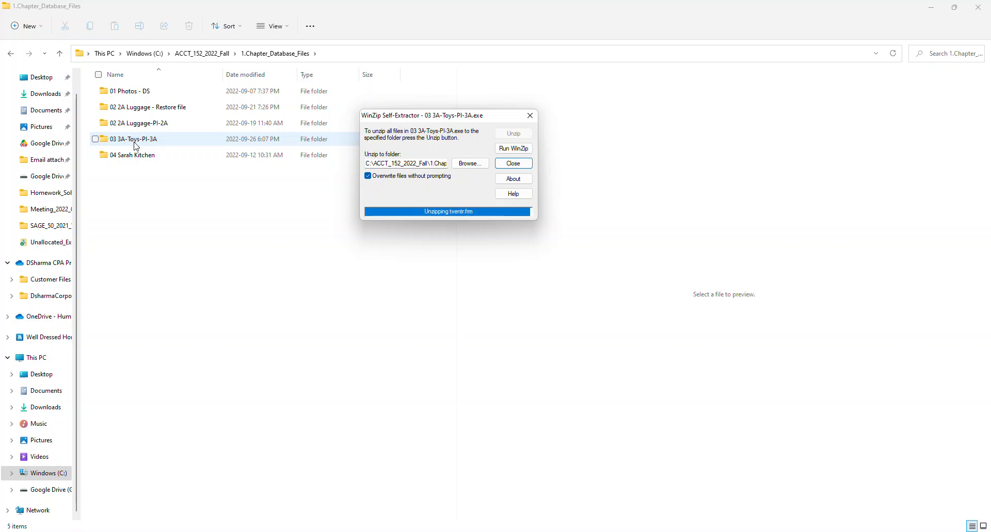
pyautogui.click(530, 300)
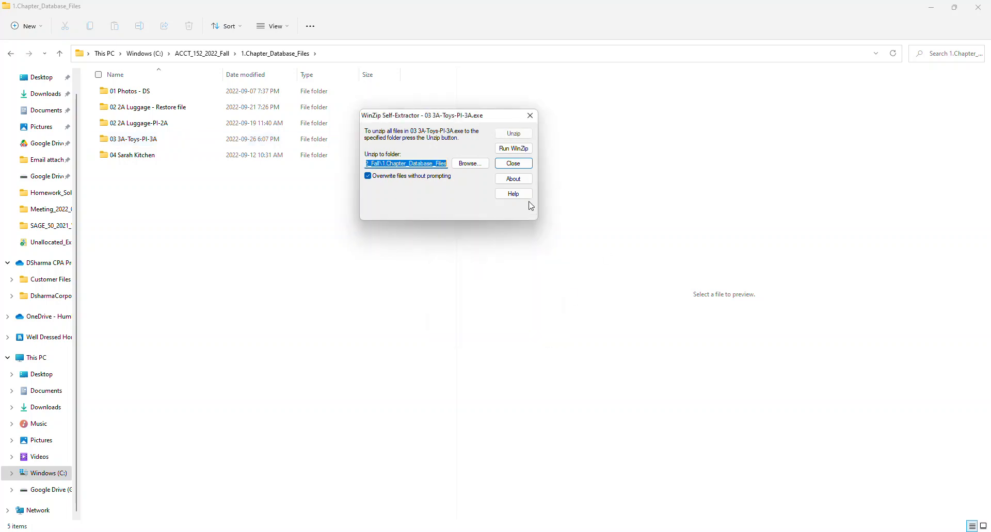
pyautogui.click(523, 164)
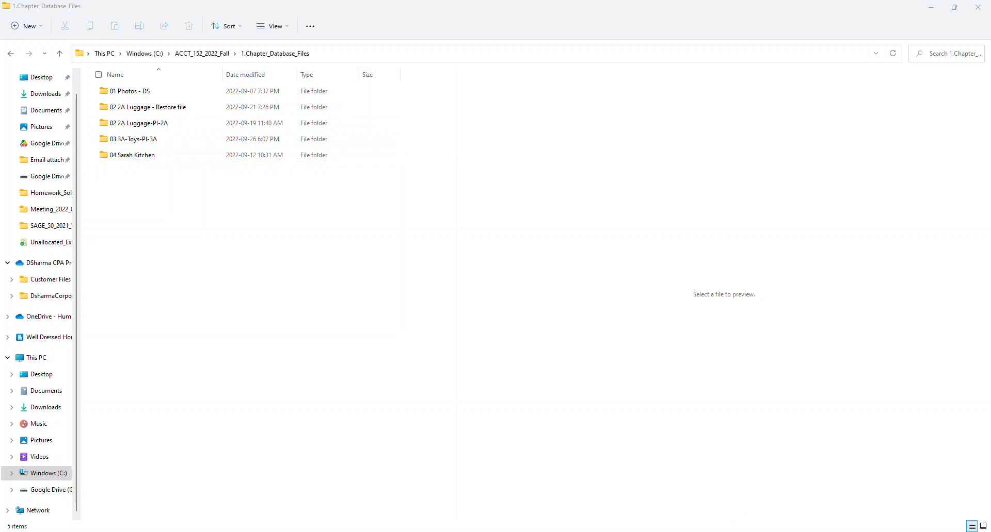
pyautogui.click(644, 307)
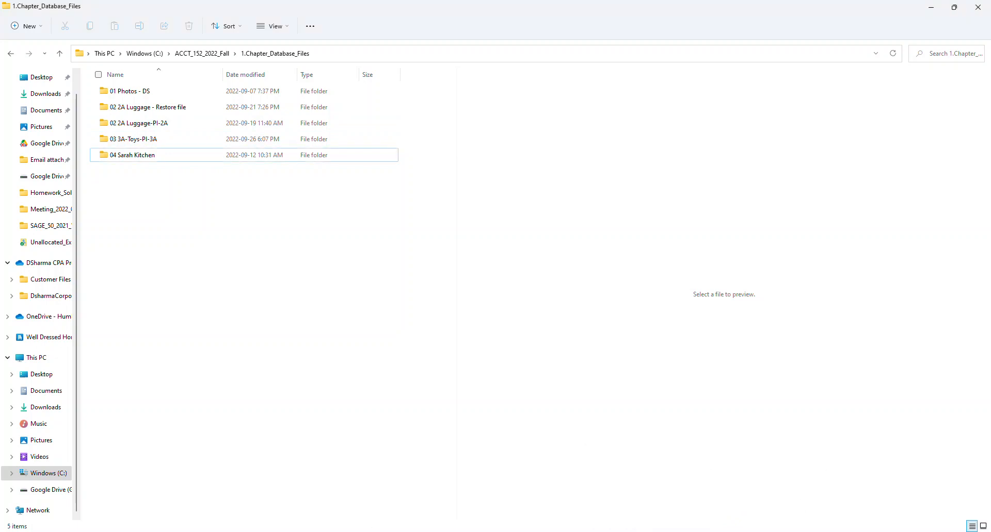
# - Search for 'sage' and launch Sage 50 Premium Accounting Version 2021
pyautogui.click(363, 531)
pyautogui.click(410, 186)
pyautogui.write('sage')
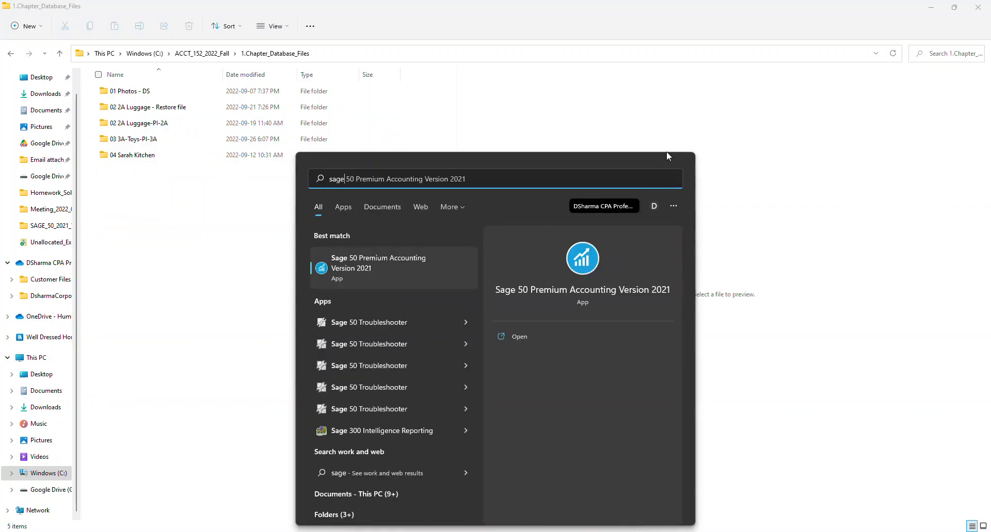
pyautogui.click(348, 264)
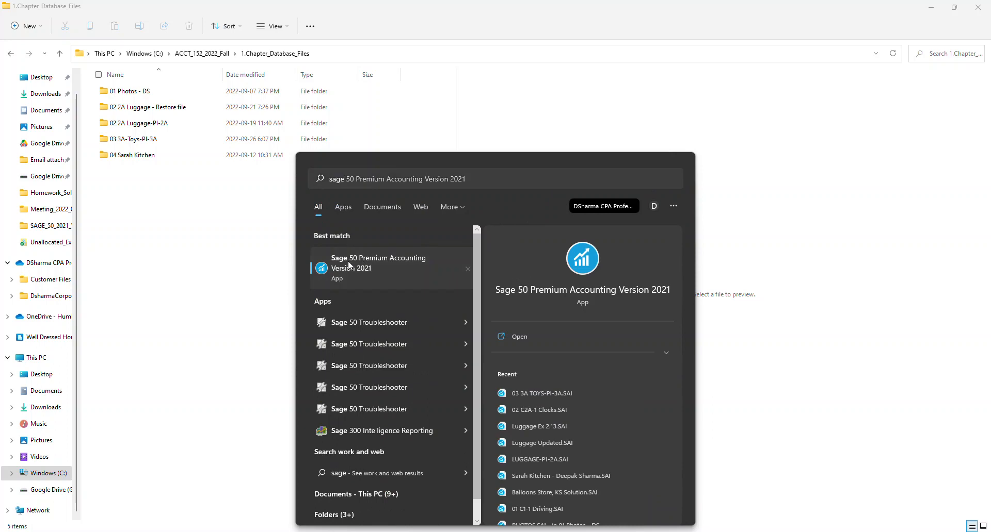
pyautogui.click(598, 289)
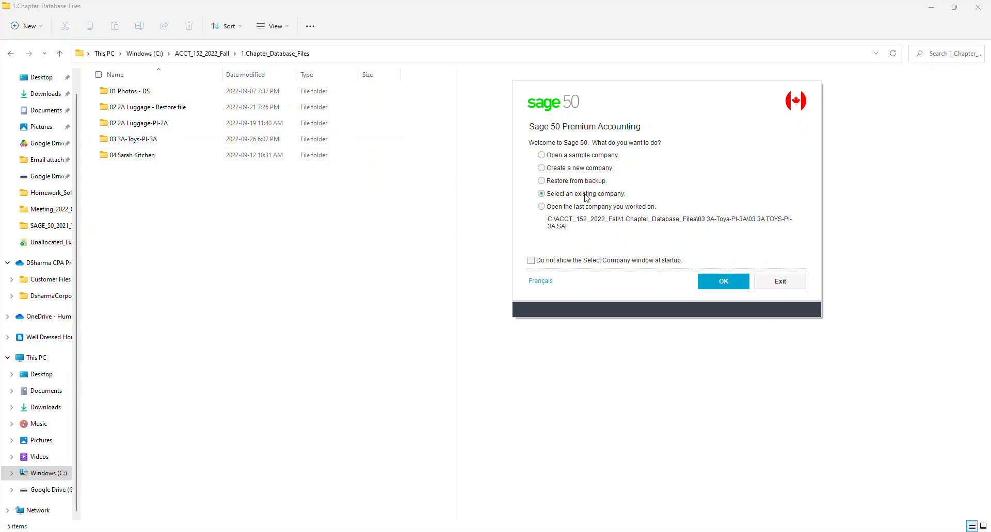
# - Open the company file 03 3A TOYS-PI-3A.SAI from the 03 3A-Toys-PI-3A folder
pyautogui.click(727, 282)
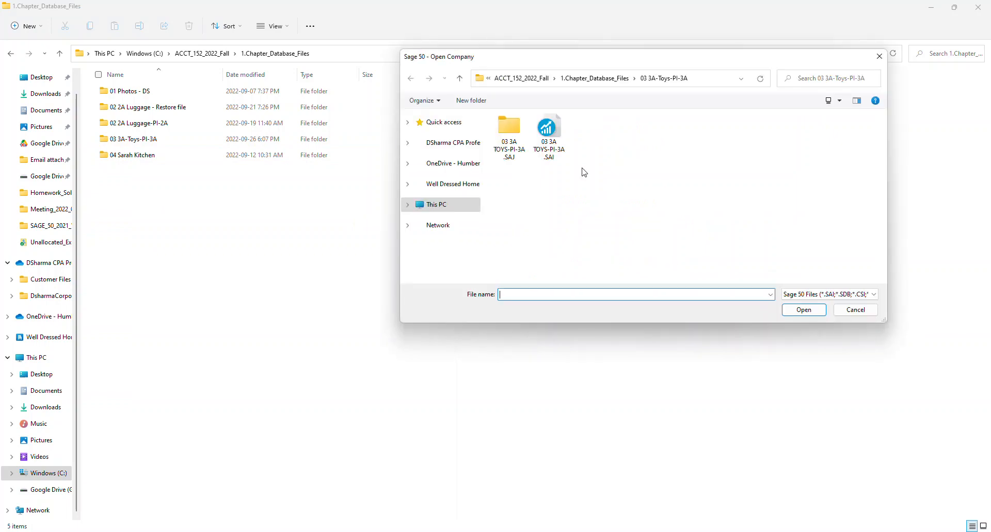
pyautogui.click(594, 78)
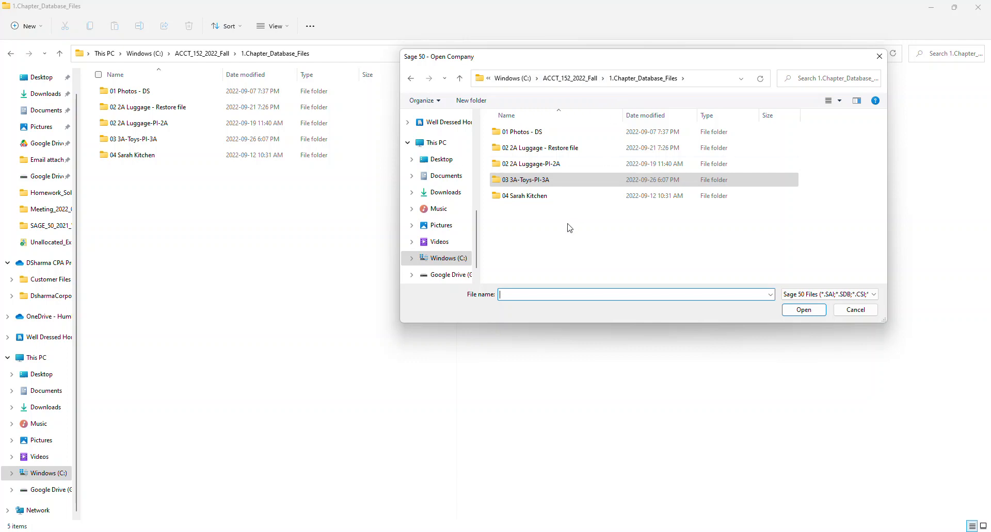
pyautogui.doubleClick(550, 179)
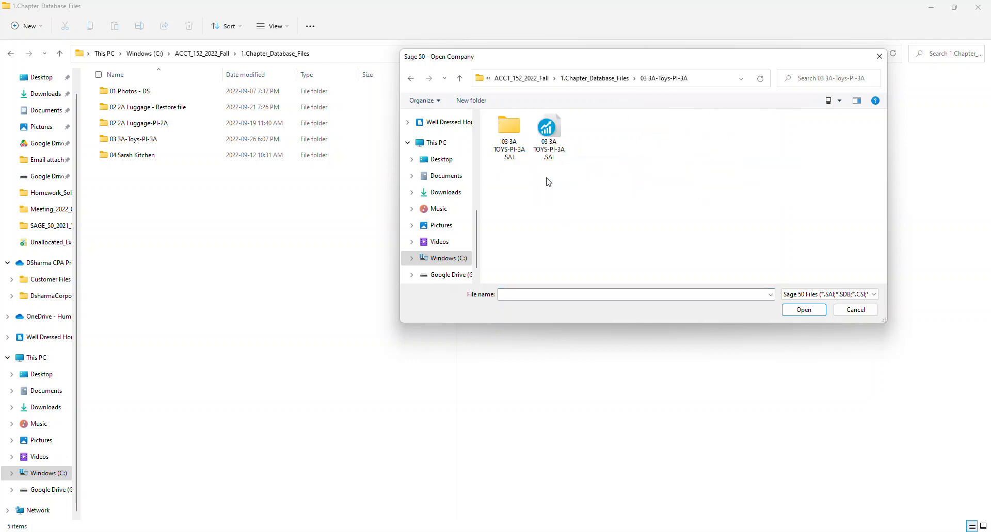
pyautogui.click(544, 152)
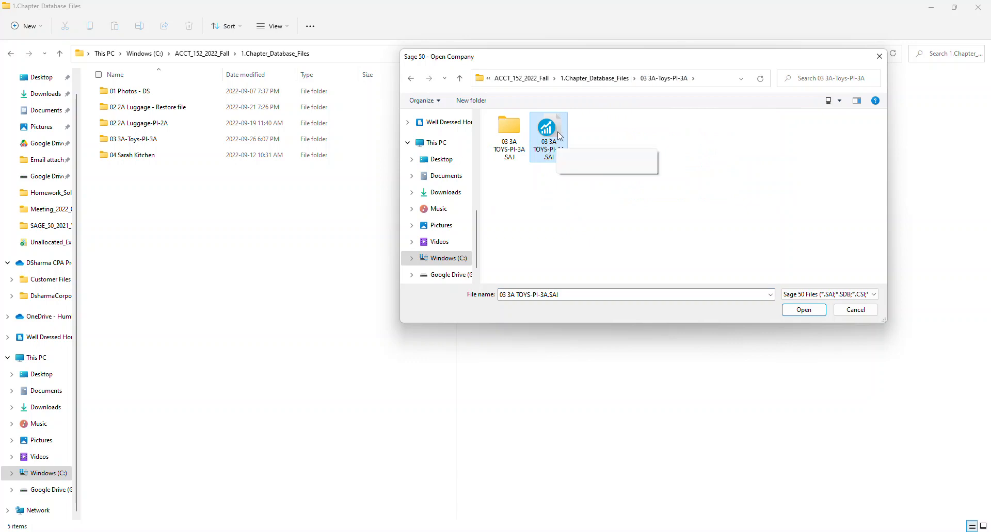
pyautogui.click(803, 310)
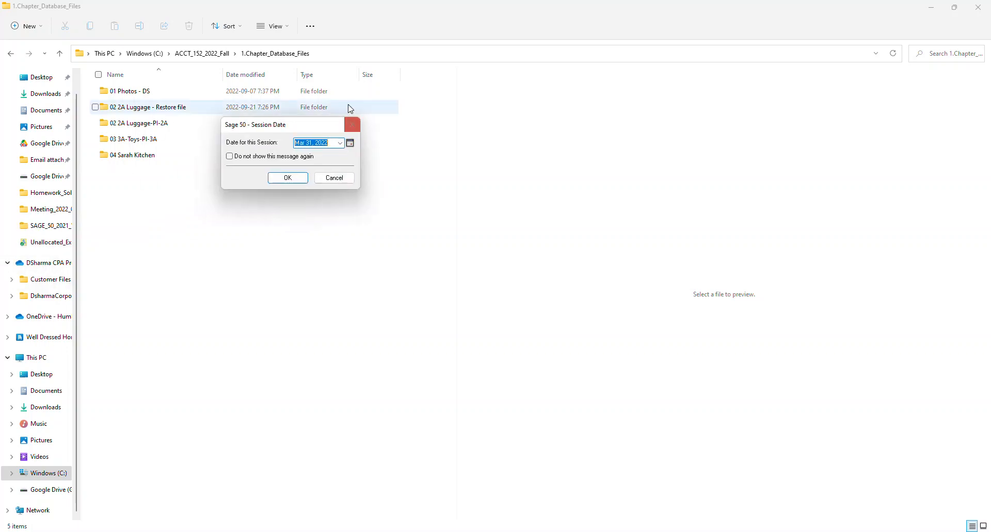
# - Accept Mar 31, 2022 as the session date and maximize the Sage 50 window
pyautogui.click(287, 178)
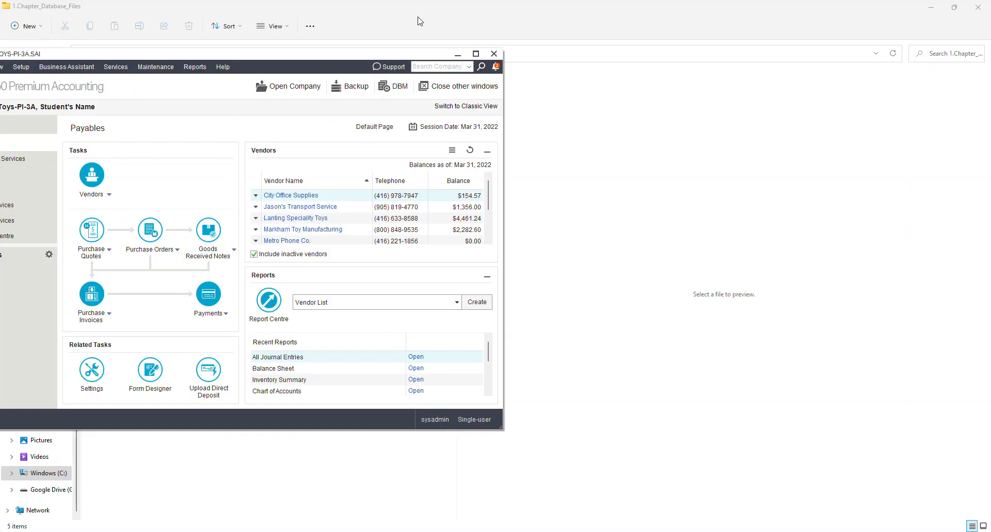
pyautogui.click(476, 54)
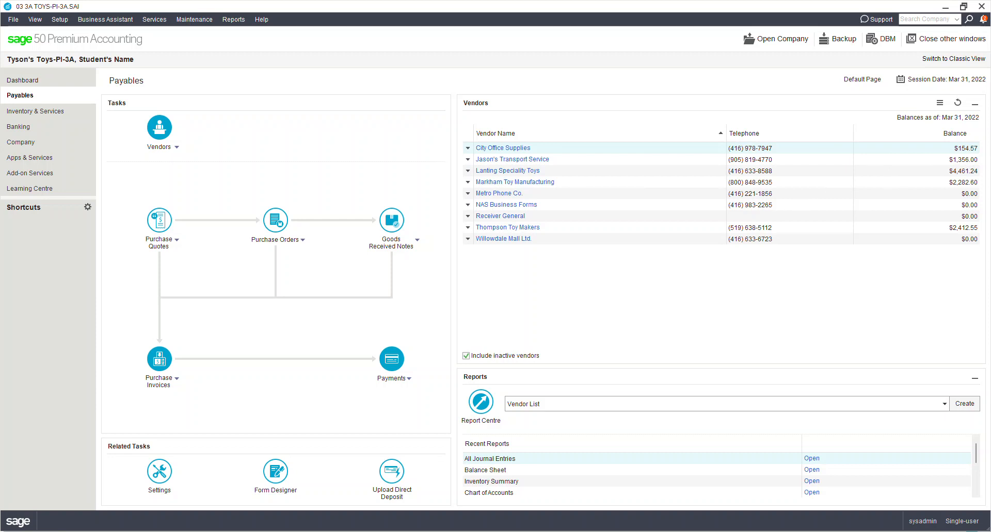
# - Run the Vendor Aged Detail report for all vendors at Mar 31, 2022, review, then close it
pyautogui.click(233, 19)
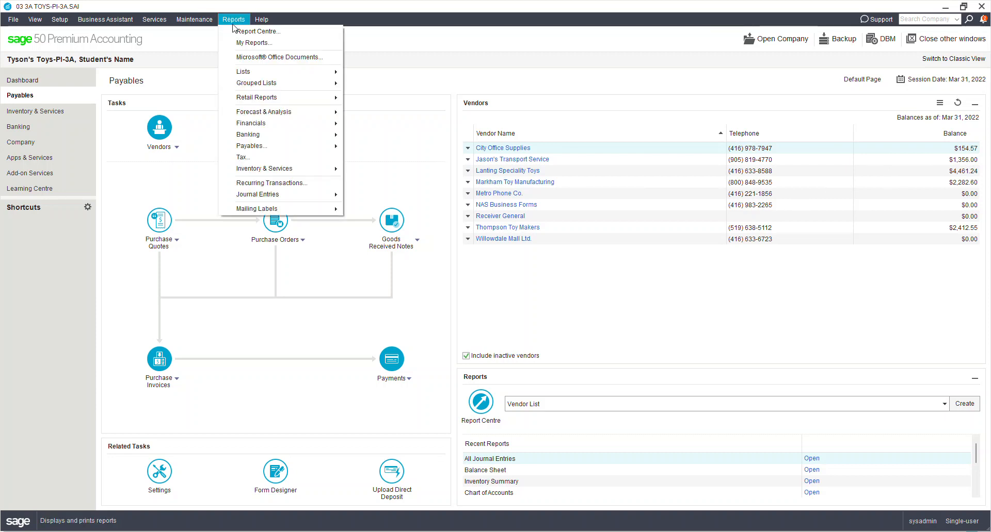
pyautogui.moveTo(289, 146)
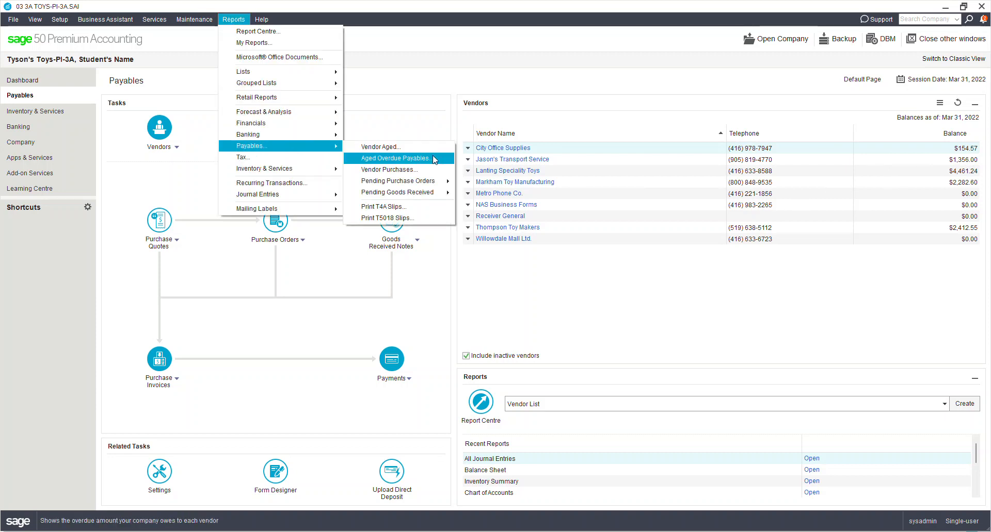
pyautogui.click(411, 150)
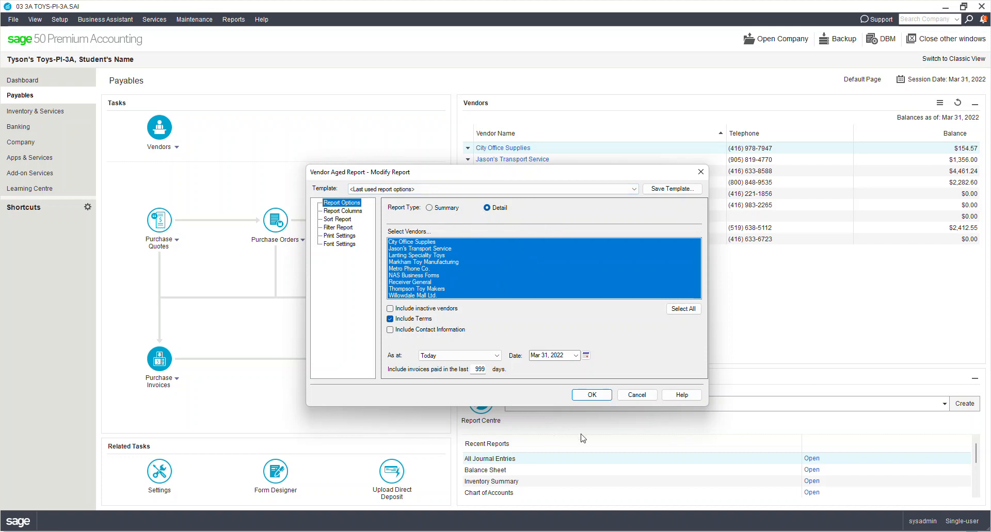
pyautogui.click(591, 395)
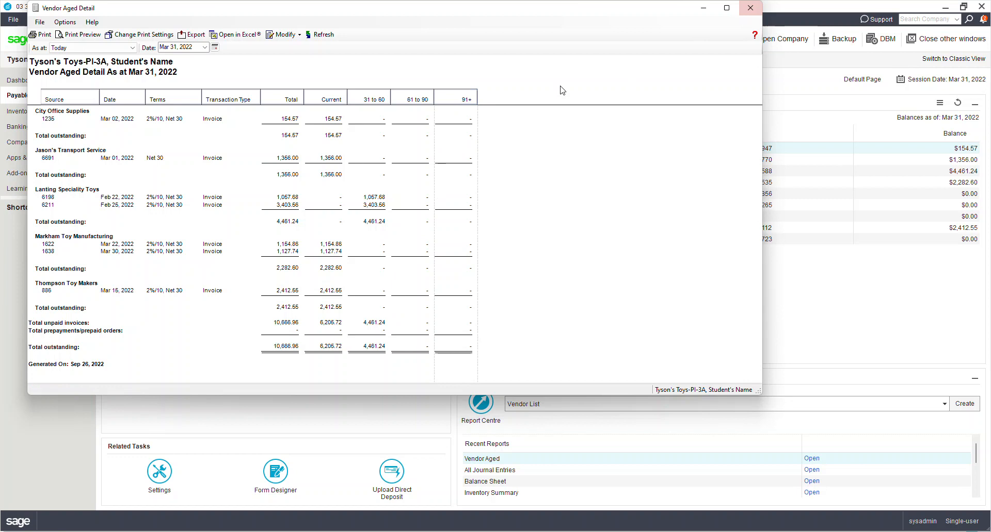
pyautogui.click(750, 8)
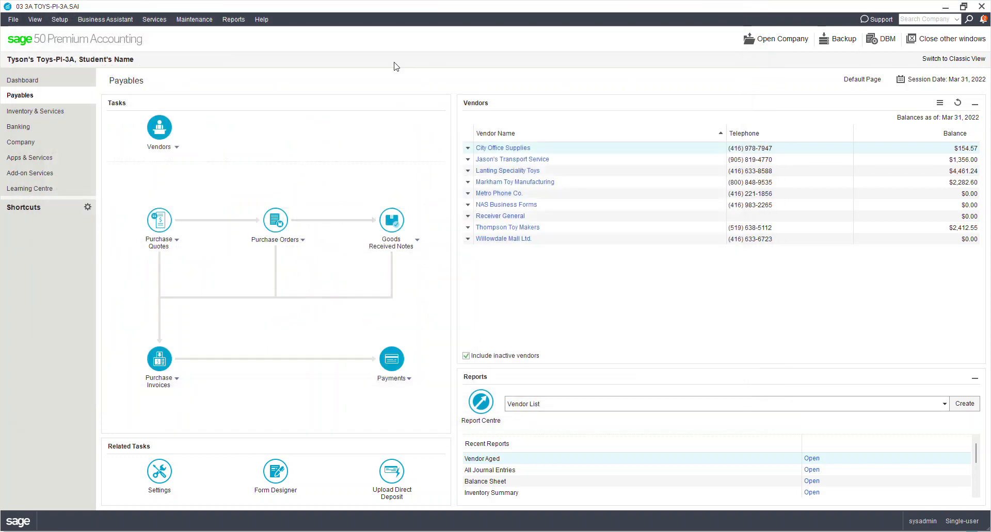
# - Show the Inventory & Services submenu under Reports
pyautogui.click(233, 20)
pyautogui.moveTo(294, 170)
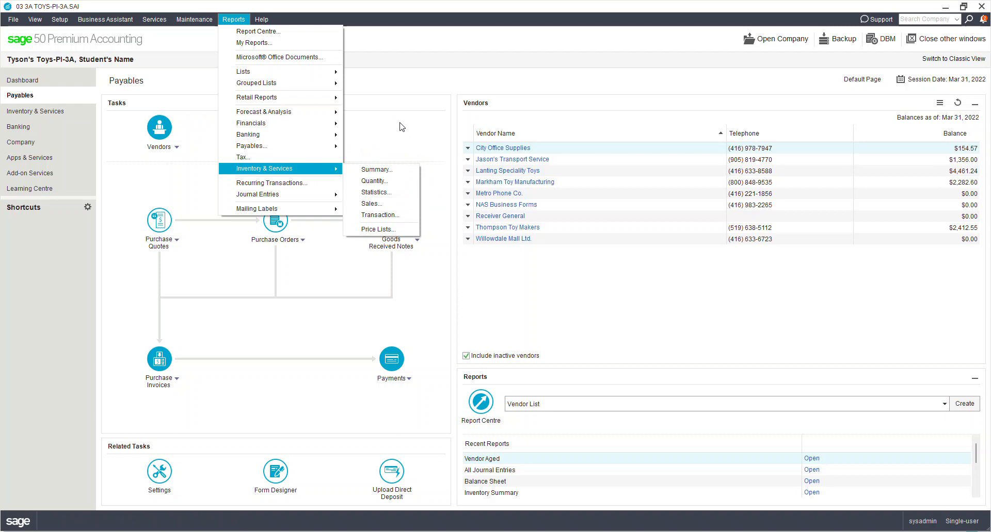
# - Generate the Inventory Summary report at Mar 31, 2022 (6,907.29 total), then close it
pyautogui.click(381, 170)
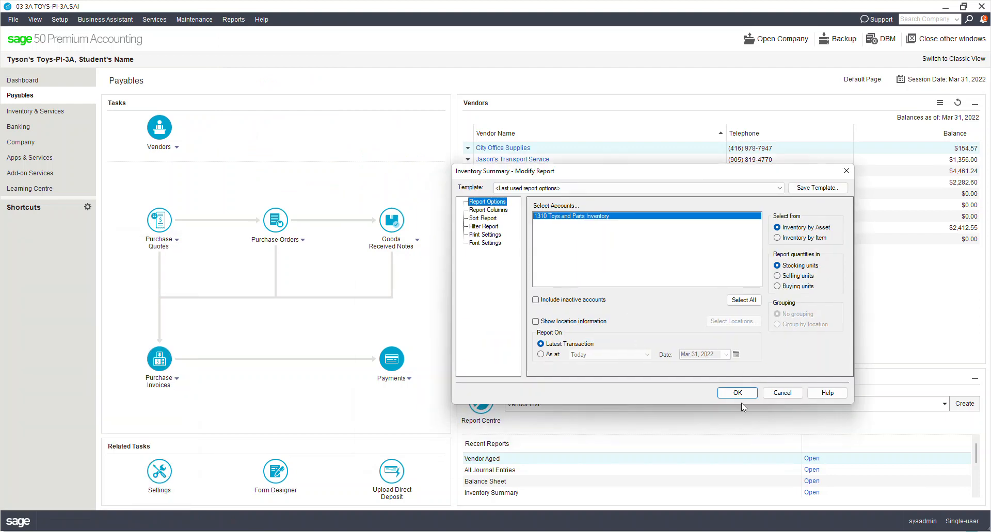
pyautogui.click(737, 393)
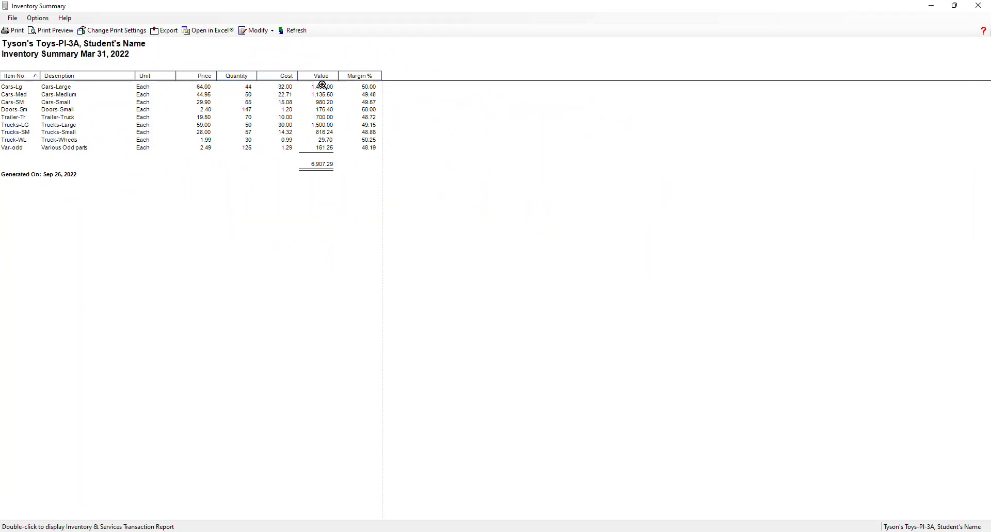
pyautogui.click(979, 6)
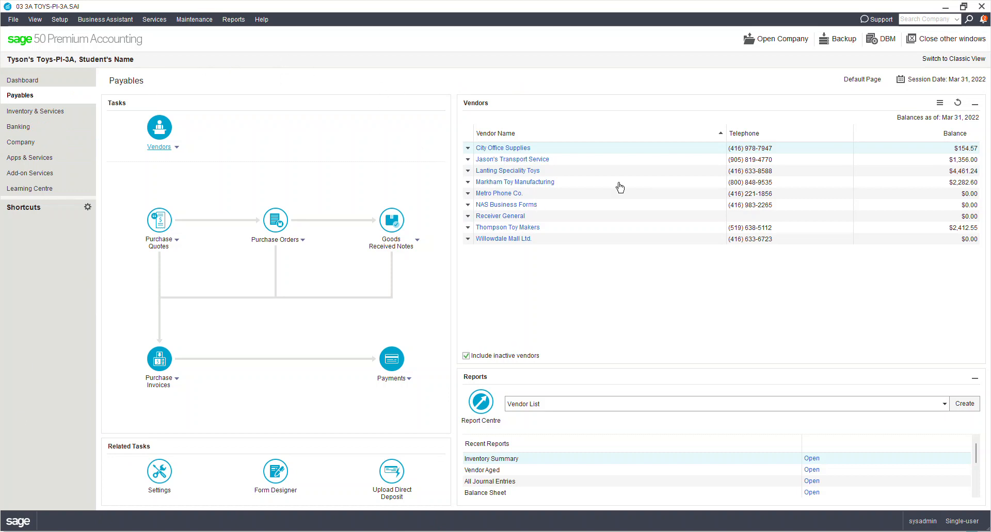
pyautogui.click(177, 149)
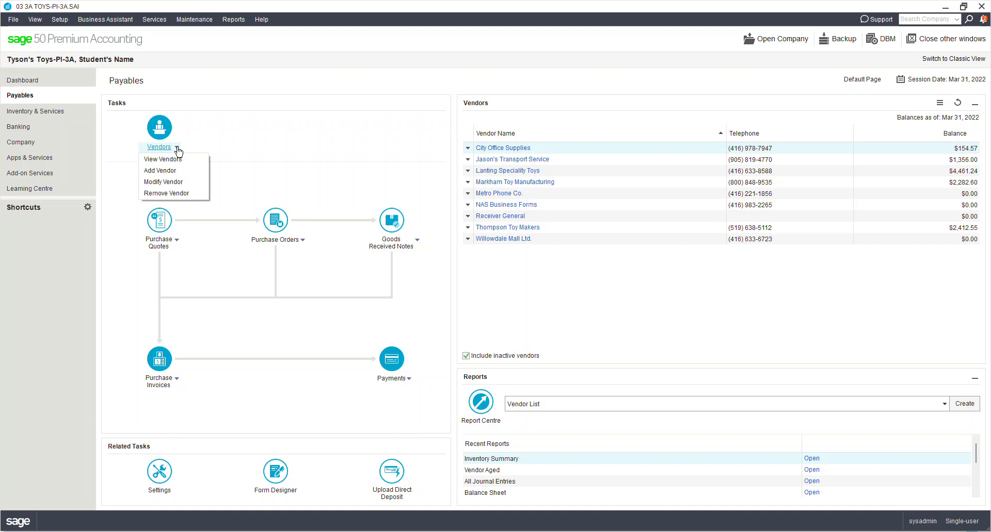
pyautogui.click(177, 182)
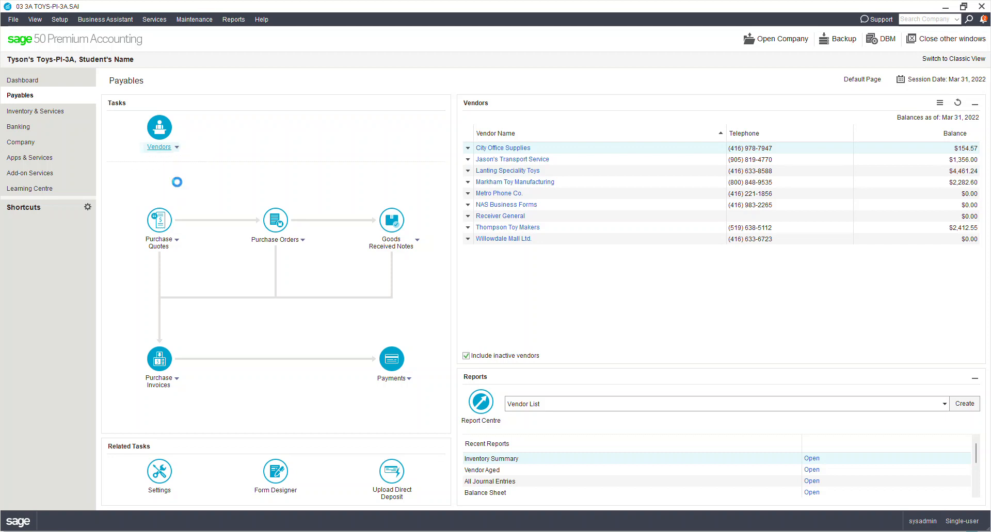
pyautogui.click(62, 123)
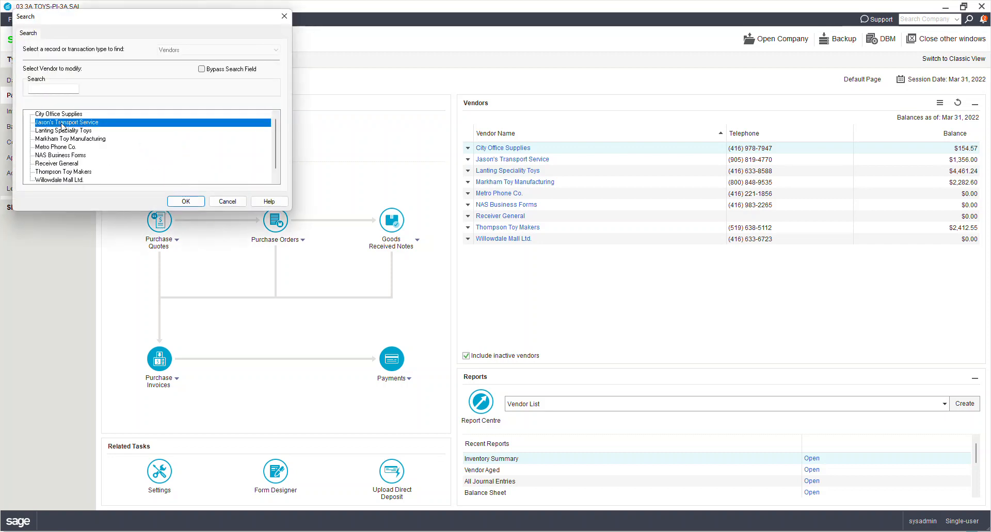
pyautogui.click(176, 203)
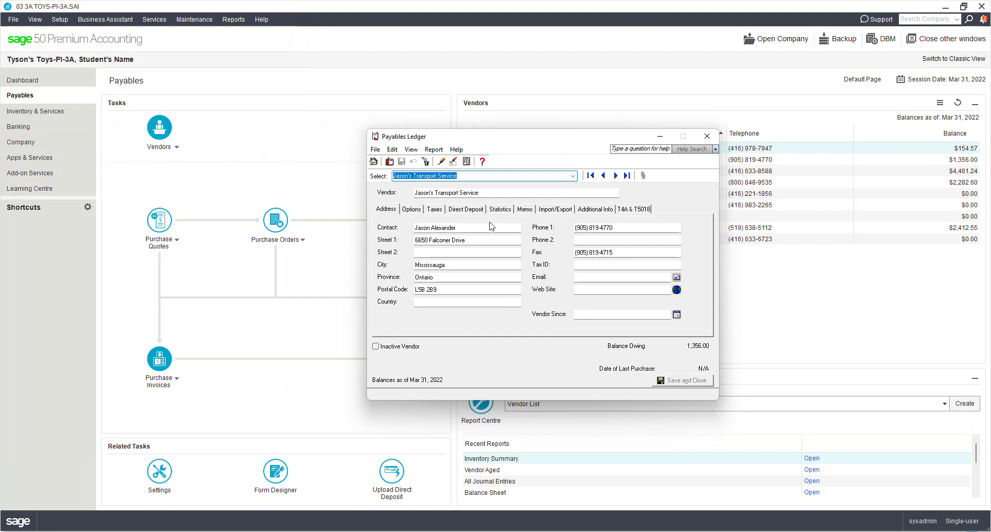
pyautogui.click(706, 136)
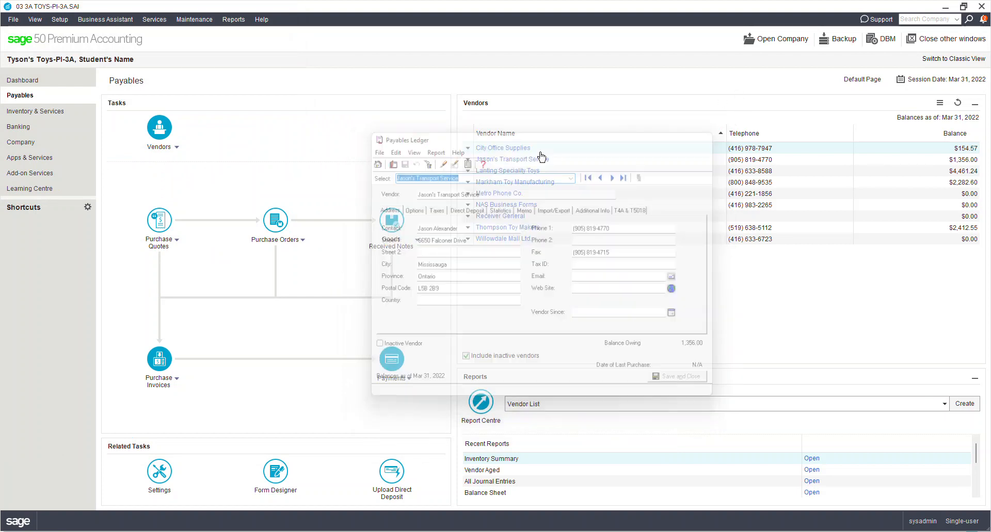
pyautogui.click(510, 194)
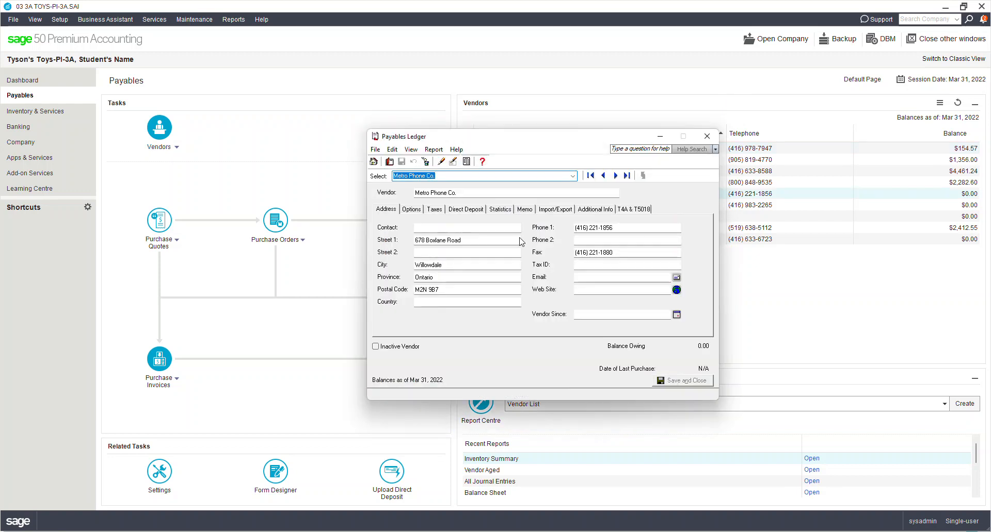
pyautogui.click(469, 212)
pyautogui.click(500, 210)
pyautogui.click(525, 210)
pyautogui.click(562, 210)
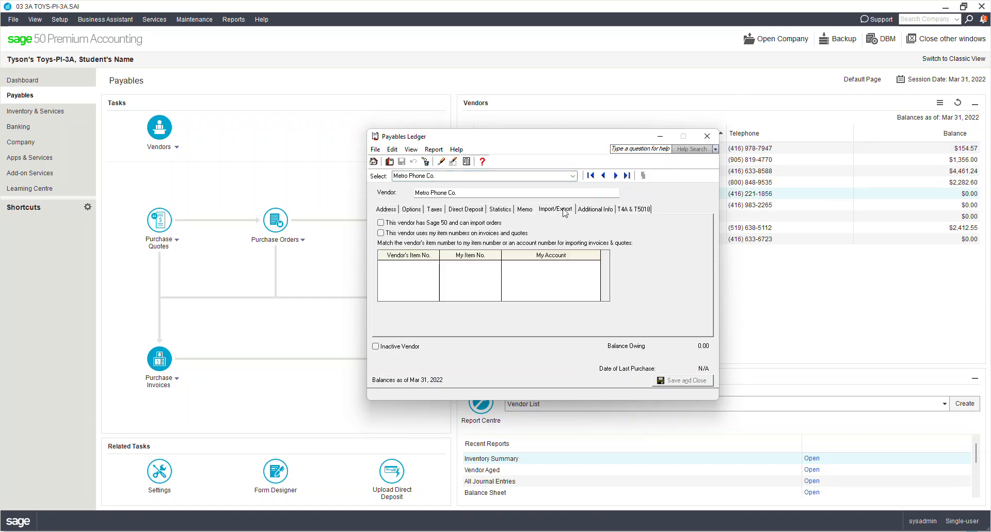
pyautogui.click(706, 137)
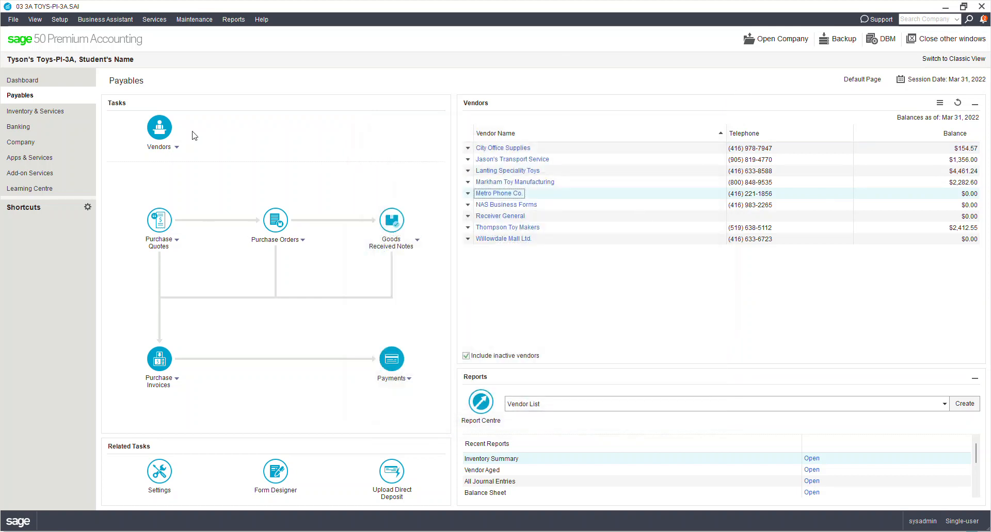
pyautogui.click(177, 148)
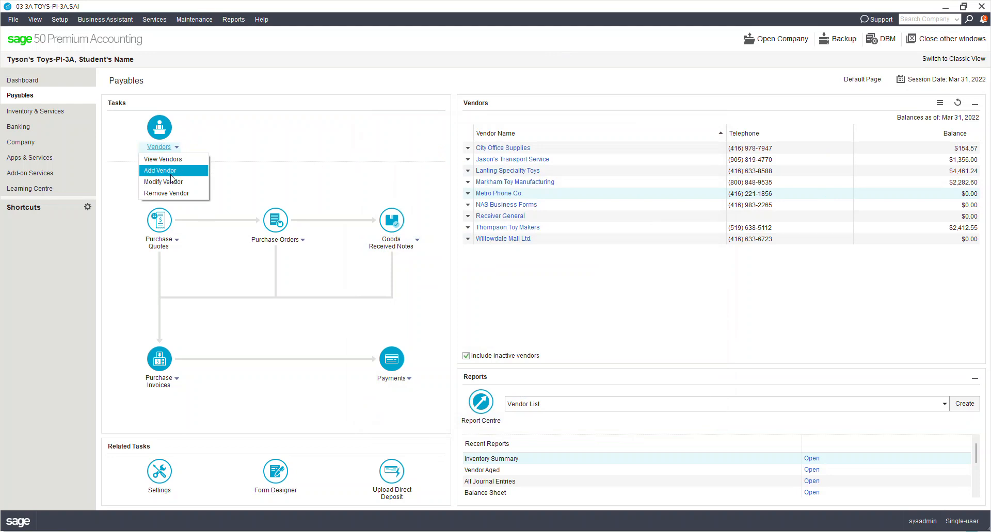
# - Open and discard a blank new vendor record, then show the Vendors task dropdown
pyautogui.click(165, 172)
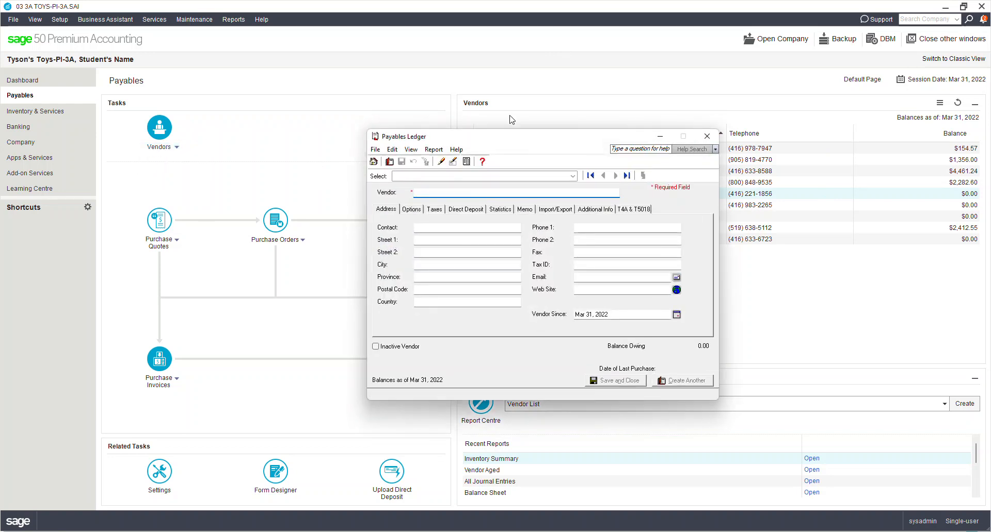
pyautogui.click(705, 136)
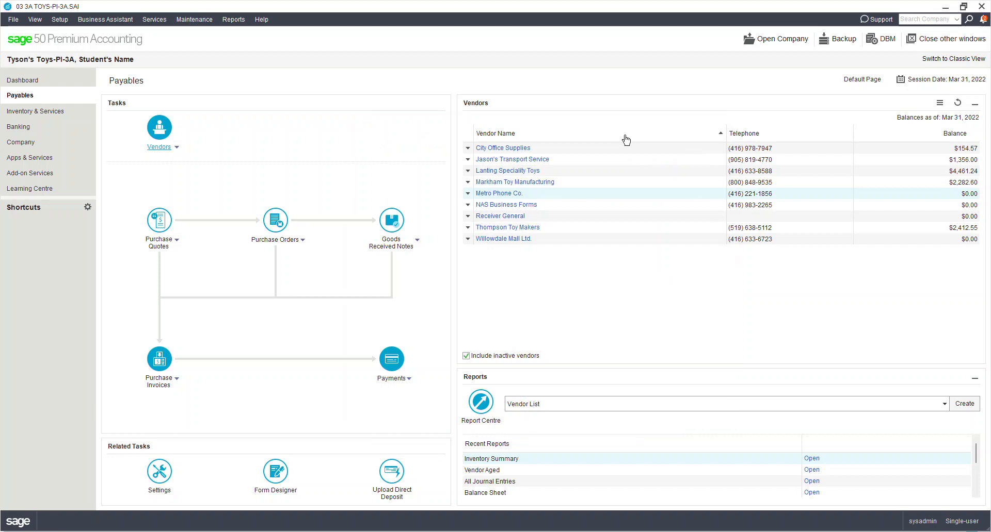
pyautogui.click(177, 148)
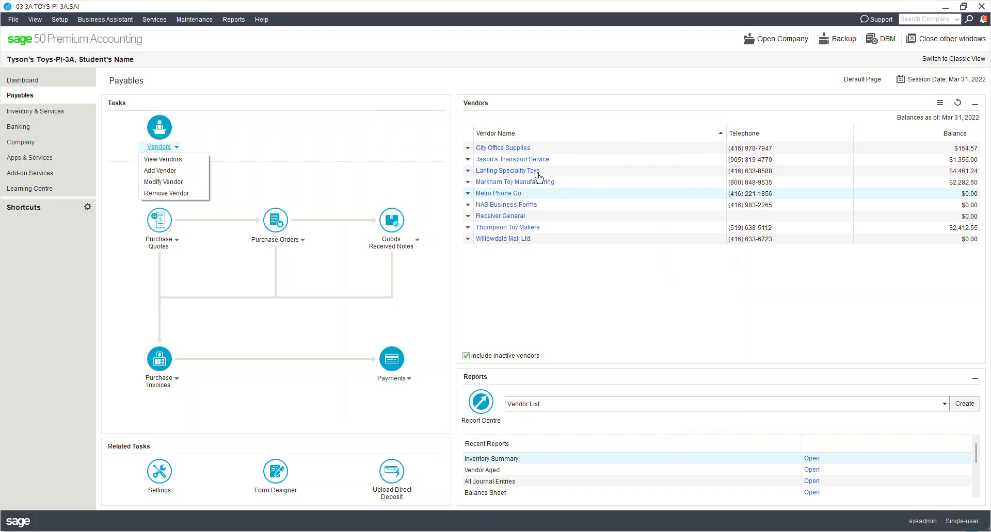
pyautogui.click(525, 146)
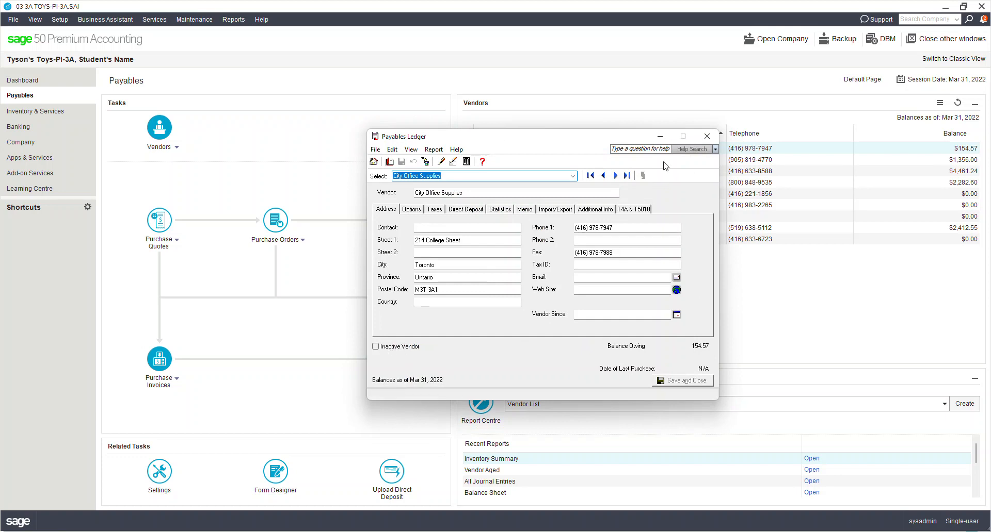
pyautogui.click(705, 137)
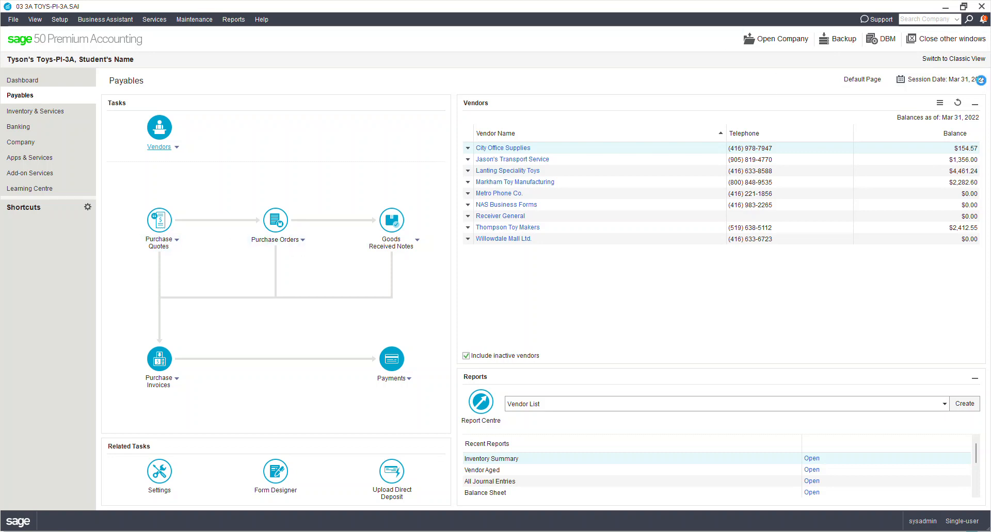
# - Change the session date from Mar 31, 2022 to Apr 02, 2022 via the calendar
pyautogui.click(978, 80)
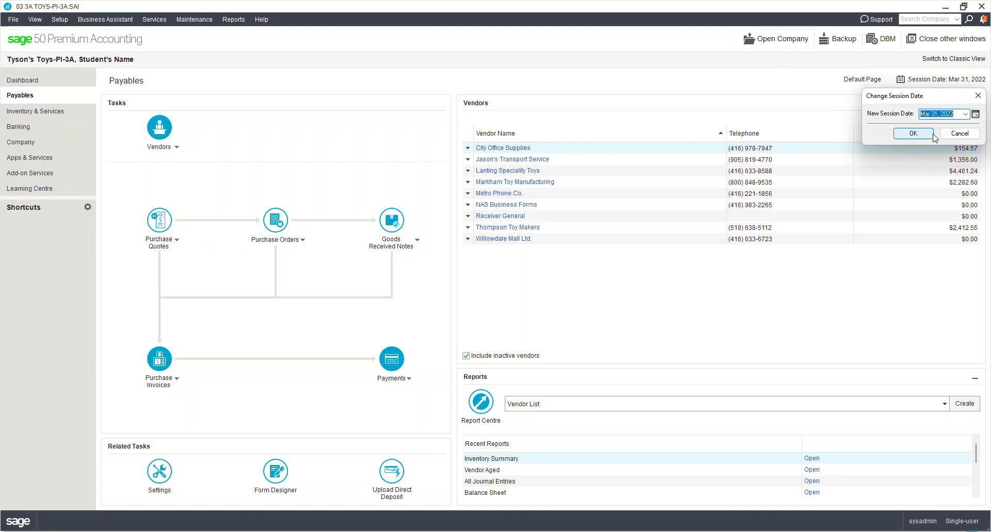
pyautogui.click(975, 114)
pyautogui.click(963, 131)
pyautogui.click(913, 134)
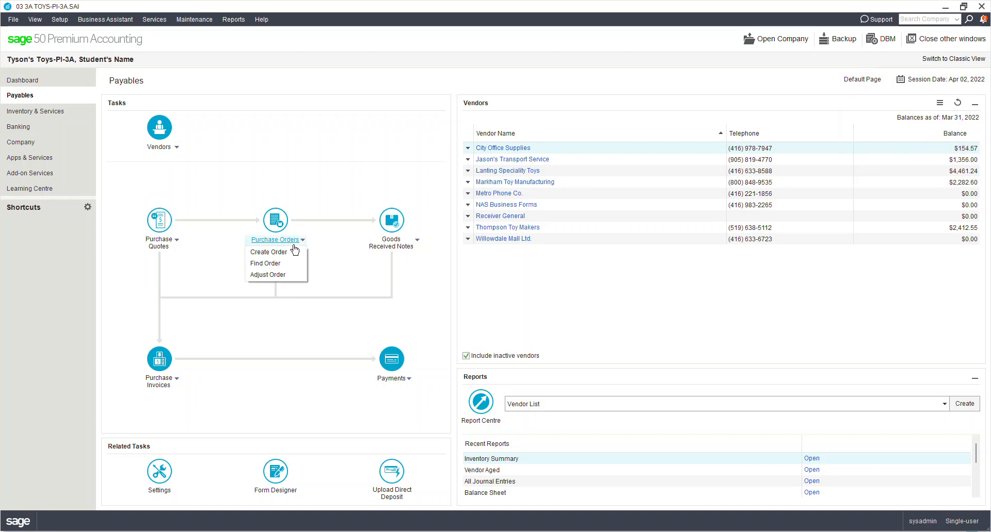
# - Create new purchase order 82 with Markham Toy Manufacturing selected as the vendor
pyautogui.click(287, 255)
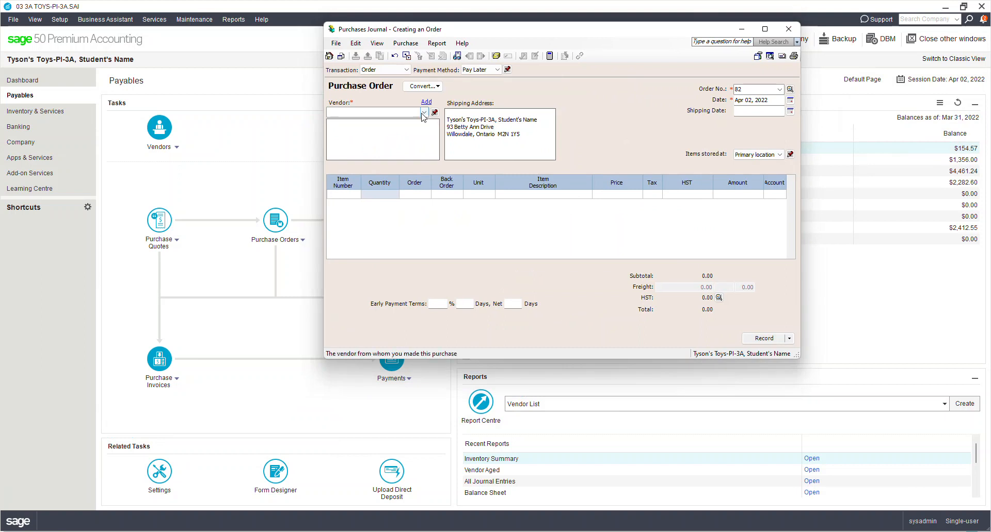
pyautogui.click(422, 113)
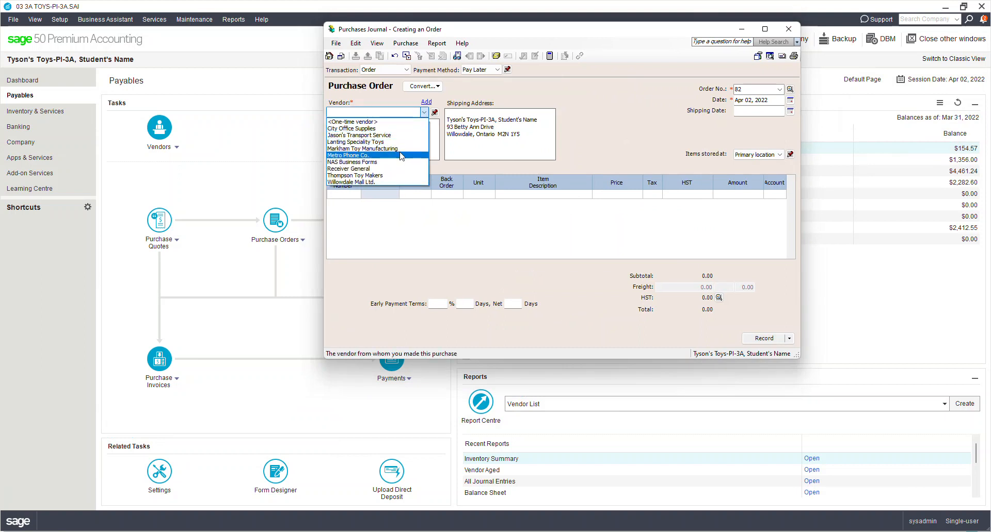
pyautogui.click(409, 149)
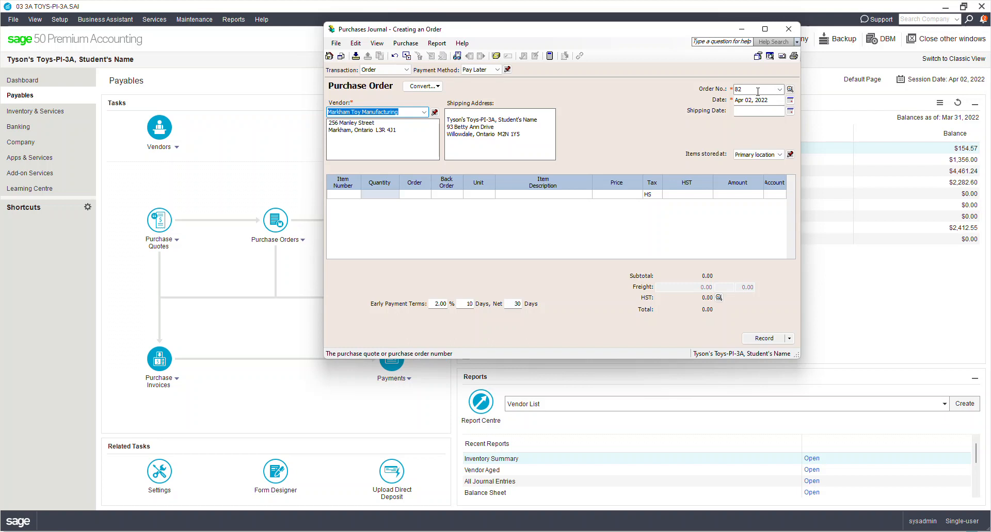
pyautogui.moveTo(745, 90); pyautogui.dragTo(732, 92)
pyautogui.click(354, 195)
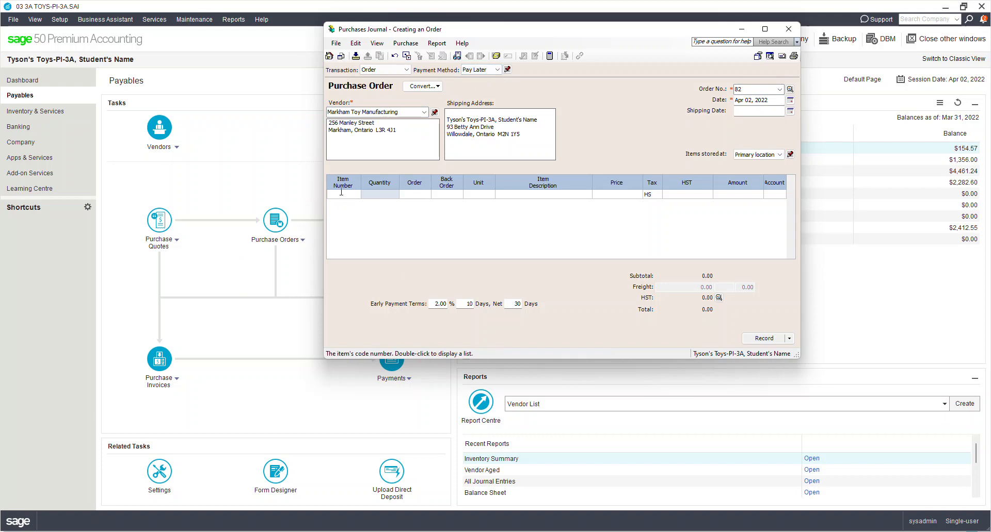
# - Add Cars-Lg as the first order line: quantity 10 at a price of 31.00
pyautogui.doubleClick(344, 195)
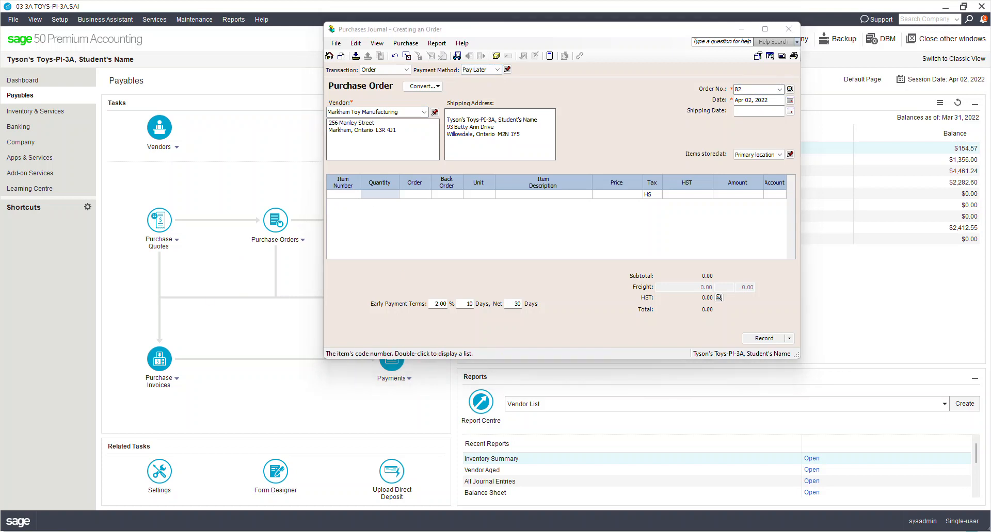
pyautogui.moveTo(0, 193); pyautogui.dragTo(351, 114)
pyautogui.click(183, 193)
pyautogui.doubleClick(183, 194)
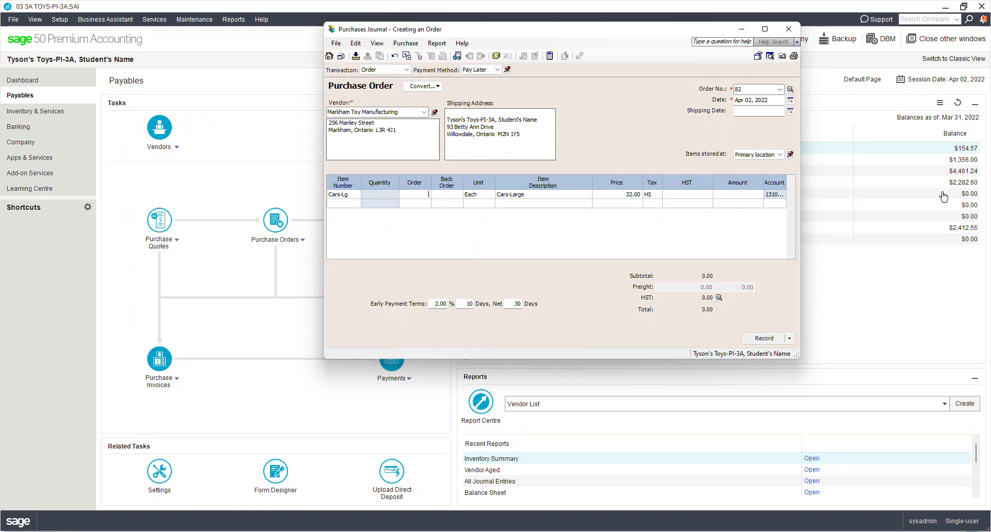
pyautogui.press('Tab')
pyautogui.press('Tab')
pyautogui.press('Tab')
pyautogui.press('Tab')
pyautogui.write('31')
pyautogui.press('Tab')
pyautogui.press('Tab')
pyautogui.press('Tab')
pyautogui.press('Tab')
# - Add a second line of 20 Cars-Med at 22.00, bringing the order total to 847.50
pyautogui.moveTo(787, 183); pyautogui.dragTo(795, 182)
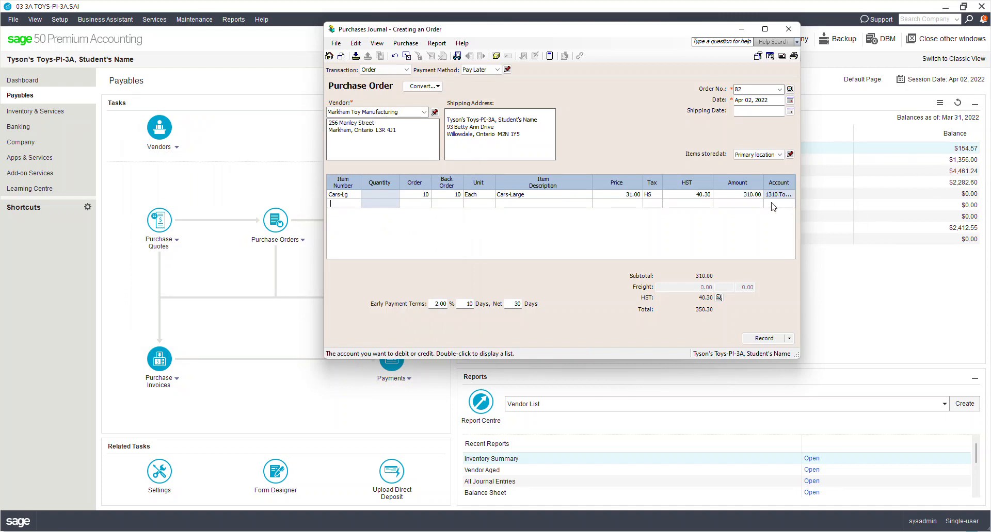
pyautogui.doubleClick(334, 205)
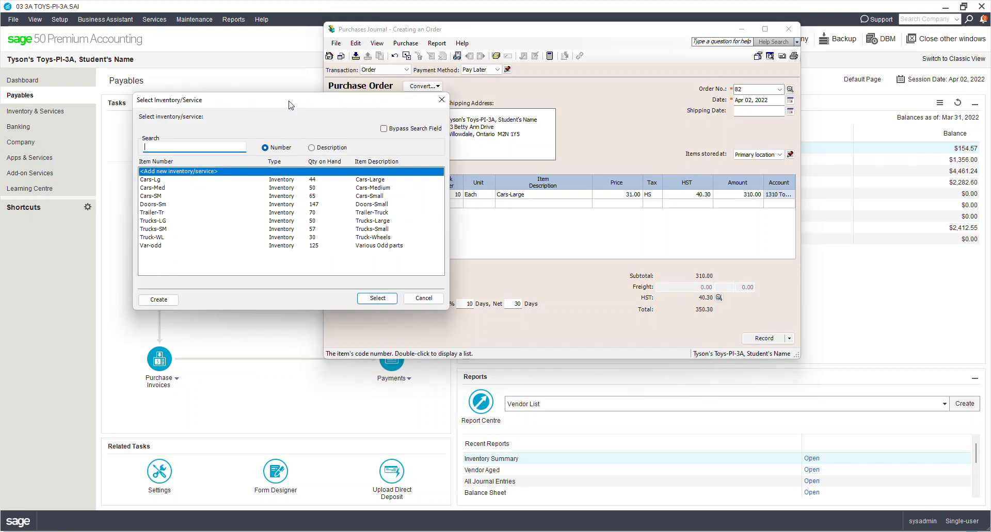
pyautogui.click(171, 187)
pyautogui.doubleClick(172, 190)
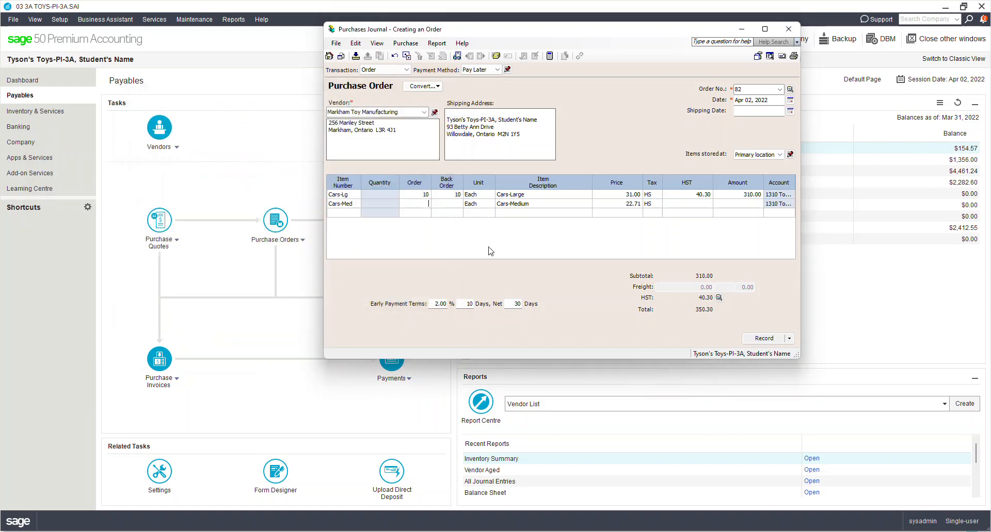
pyautogui.write('20')
pyautogui.press('Tab')
pyautogui.press('Tab')
pyautogui.press('Tab')
pyautogui.press('Tab')
pyautogui.write('22')
pyautogui.press('Tab')
pyautogui.press('Tab')
pyautogui.press('Tab')
pyautogui.click(439, 43)
pyautogui.click(443, 57)
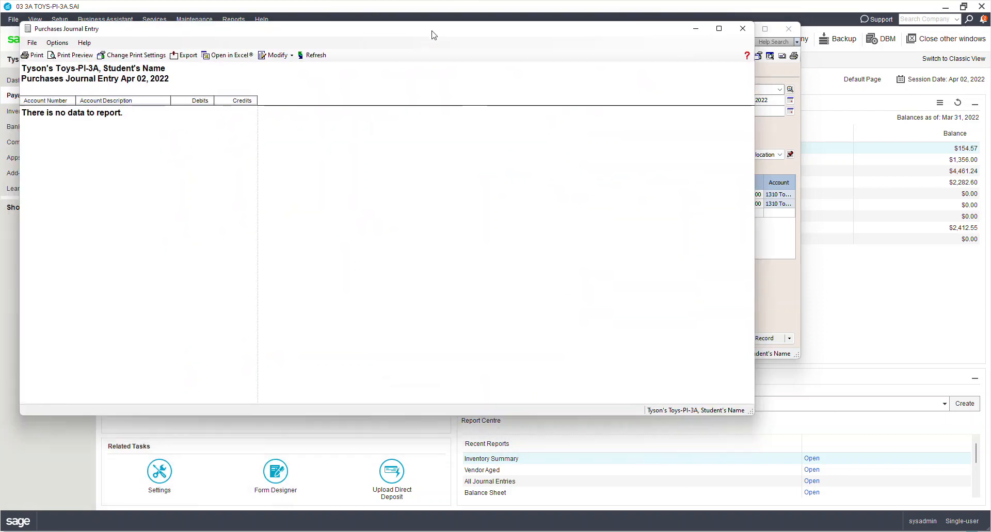
pyautogui.click(742, 28)
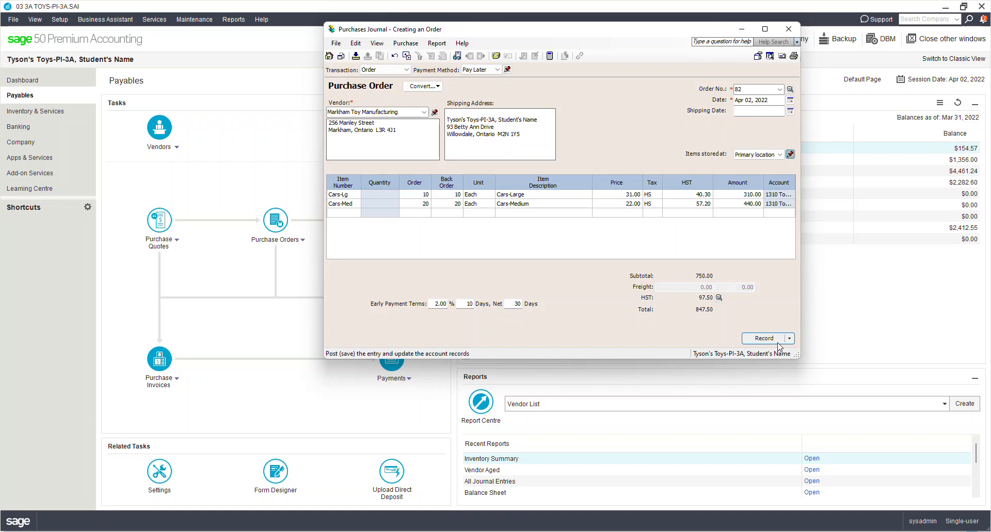
# - Record purchase order 82 and confirm, leaving blank order 83 on screen
pyautogui.click(764, 340)
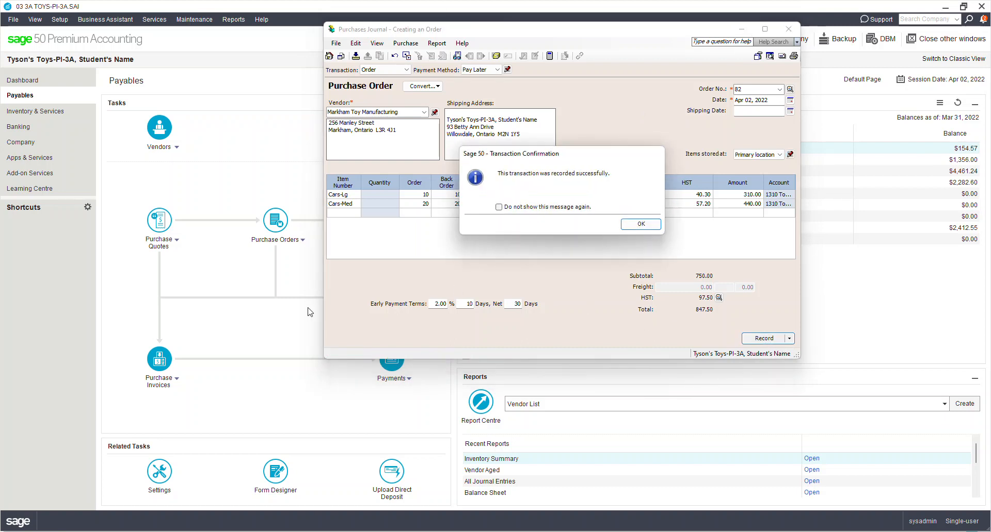
pyautogui.click(637, 225)
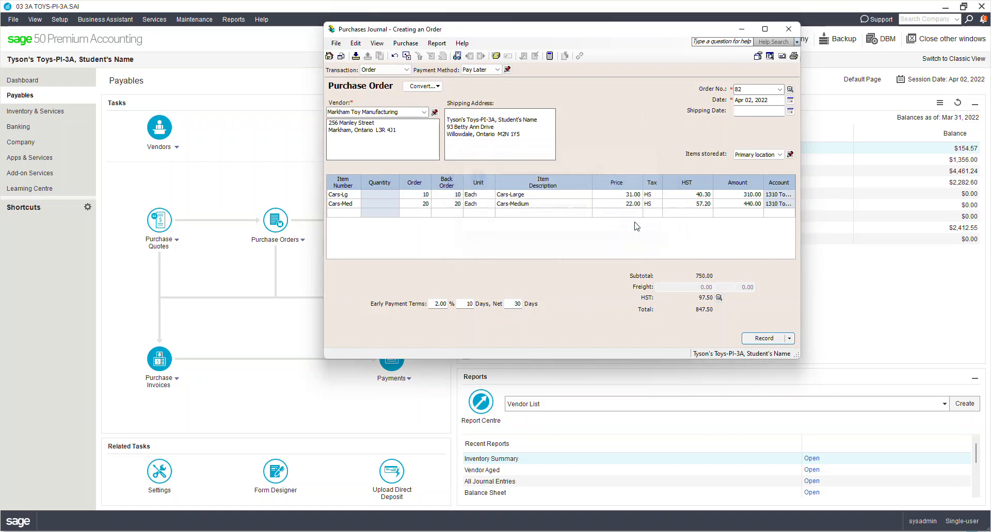
pyautogui.doubleClick(341, 195)
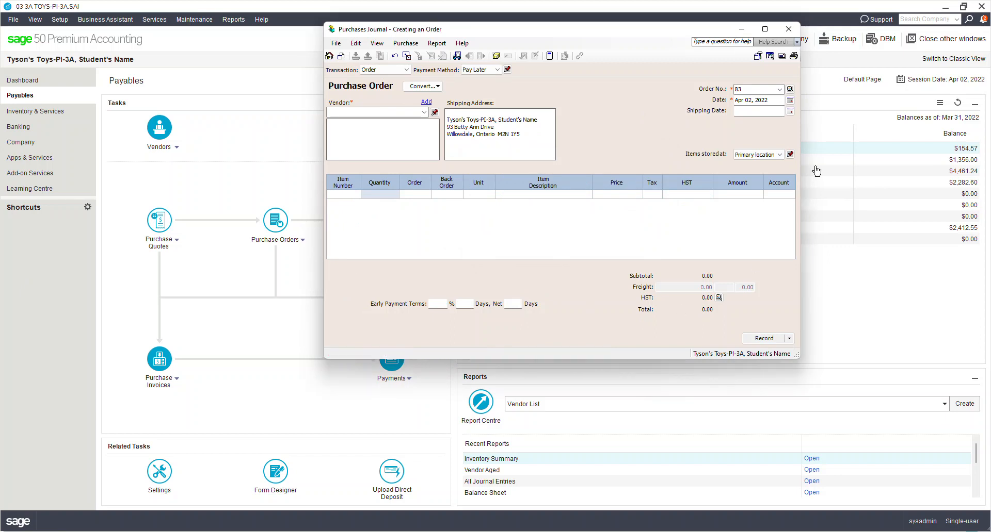
# - Close the purchase order window and change the session date to Apr 03, 2022
pyautogui.click(787, 29)
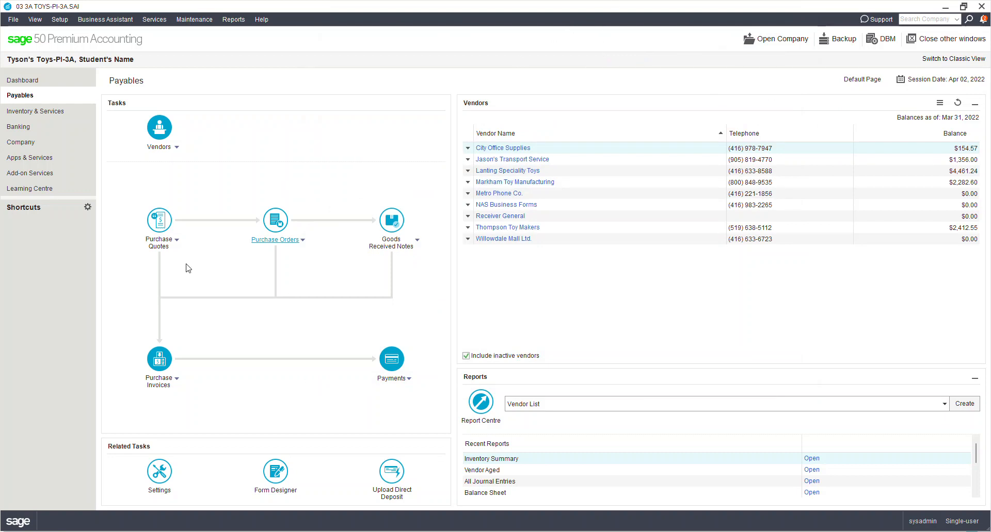
pyautogui.click(936, 84)
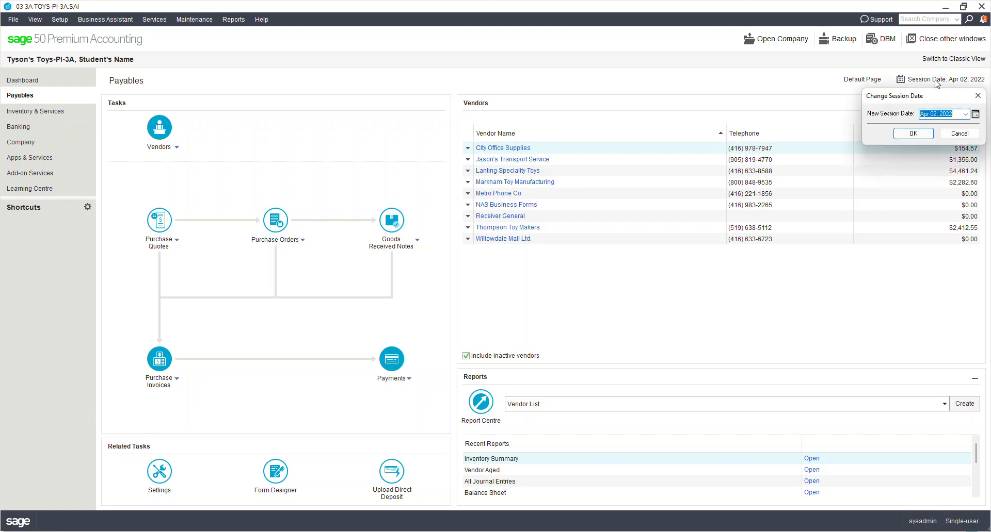
pyautogui.click(975, 113)
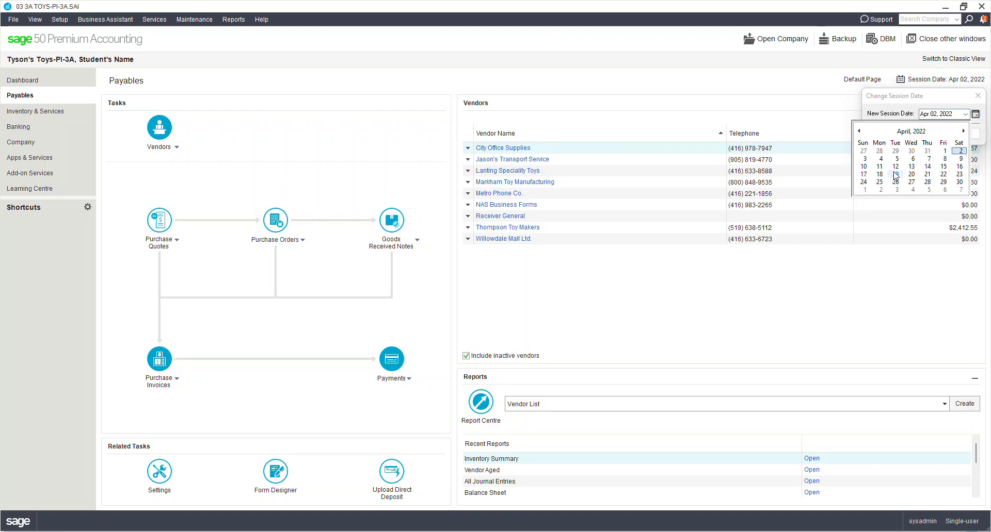
pyautogui.click(864, 159)
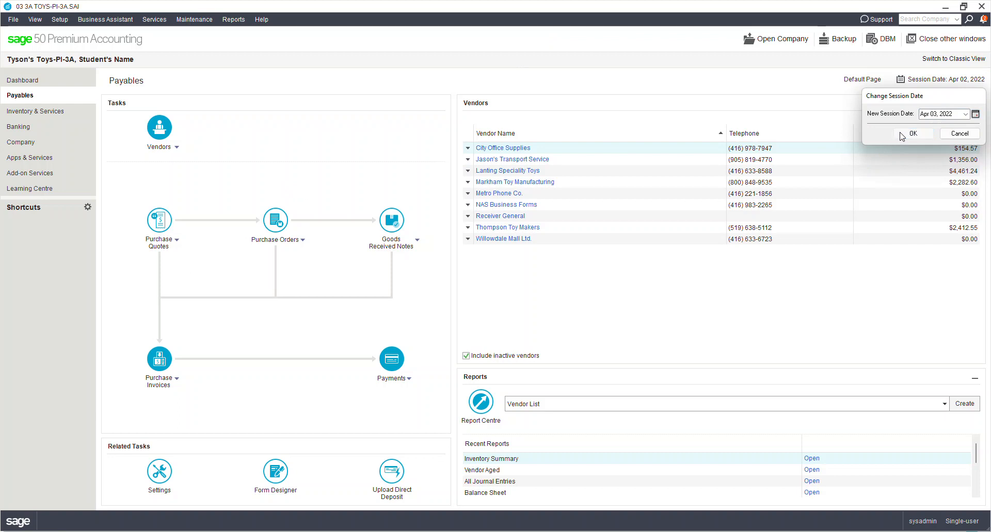
pyautogui.click(912, 133)
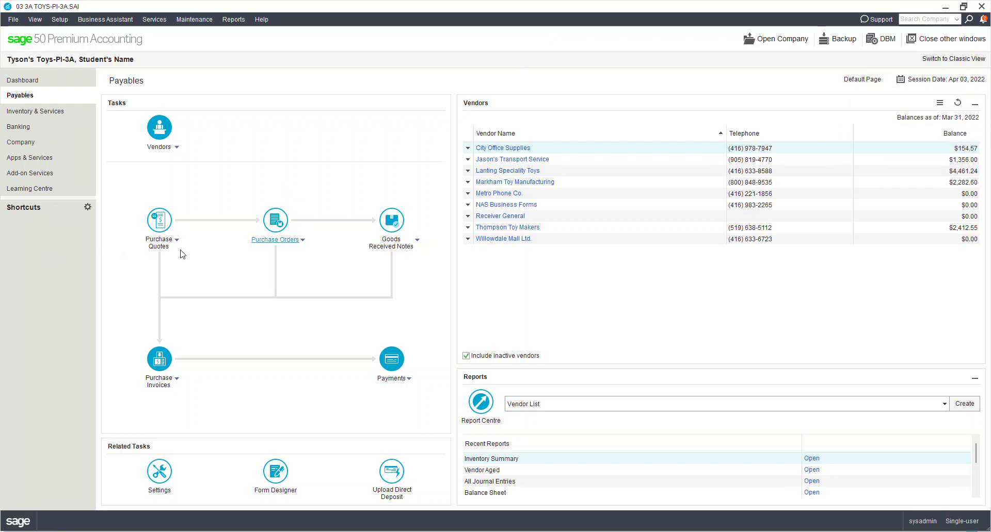
pyautogui.click(303, 241)
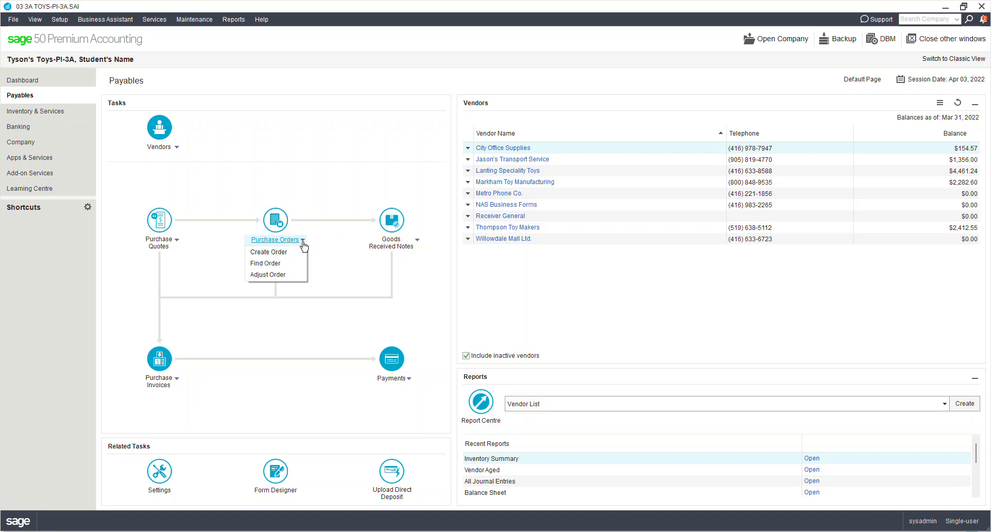
pyautogui.click(288, 266)
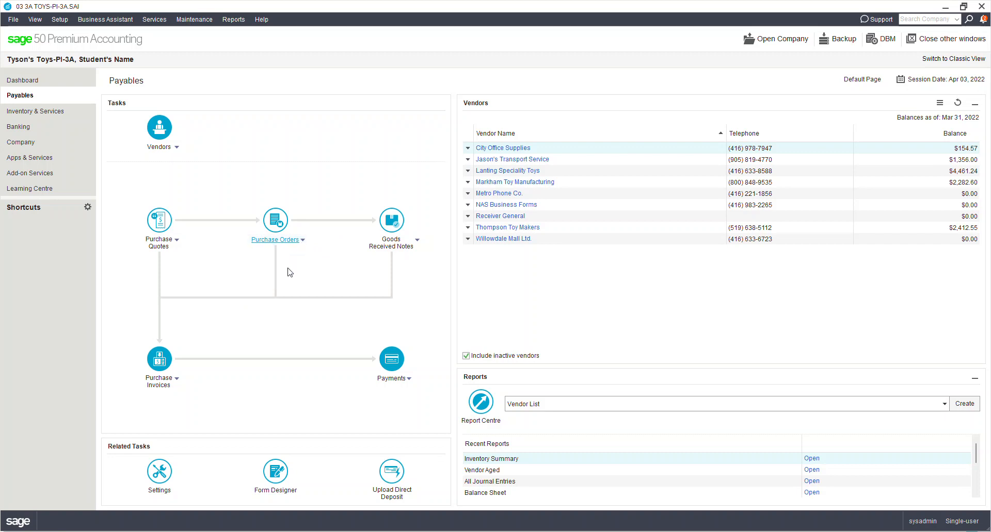
pyautogui.moveTo(0, 142); pyautogui.dragTo(508, 73)
pyautogui.doubleClick(369, 137)
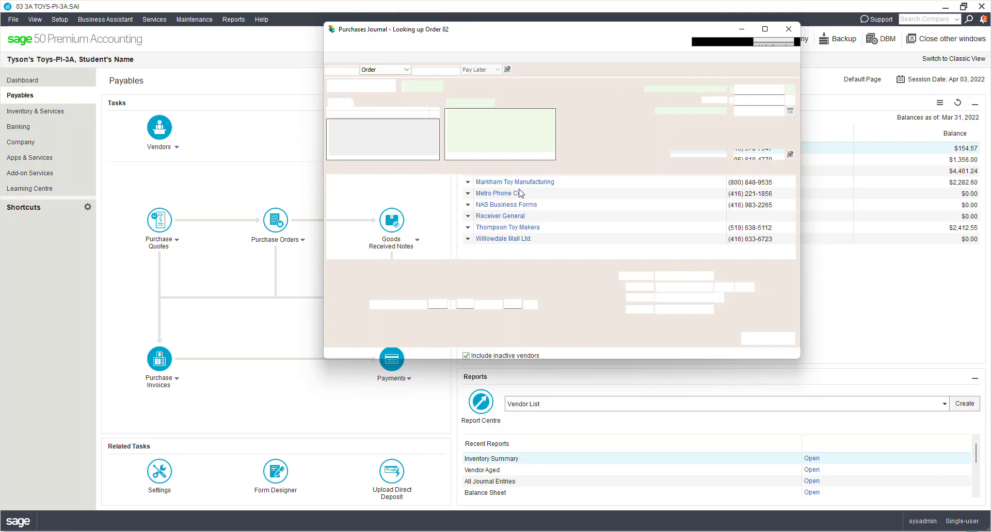
pyautogui.click(618, 196)
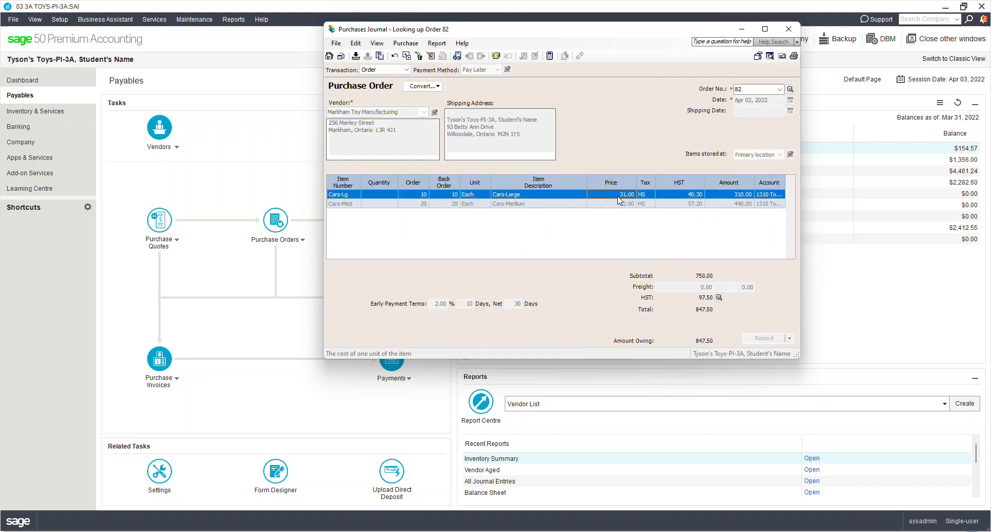
pyautogui.click(388, 205)
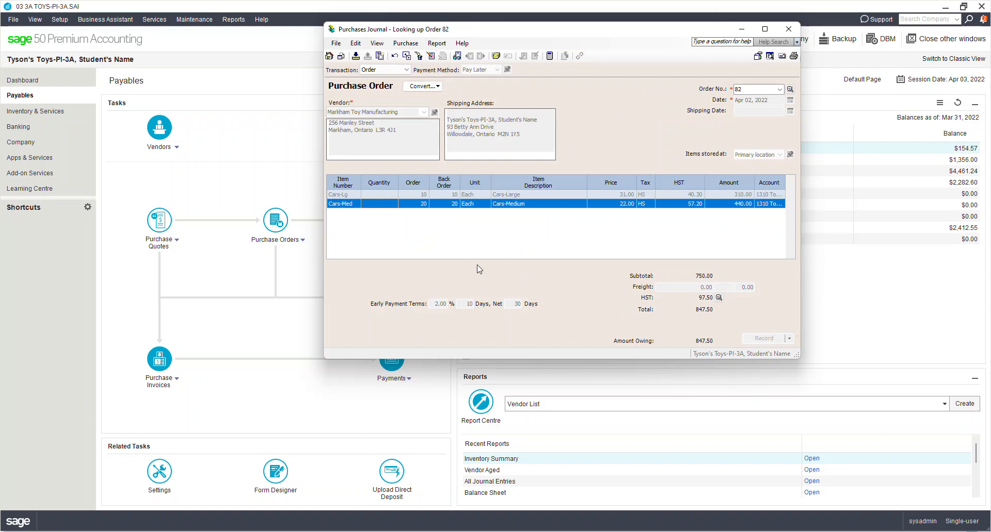
pyautogui.click(785, 31)
pyautogui.click(301, 241)
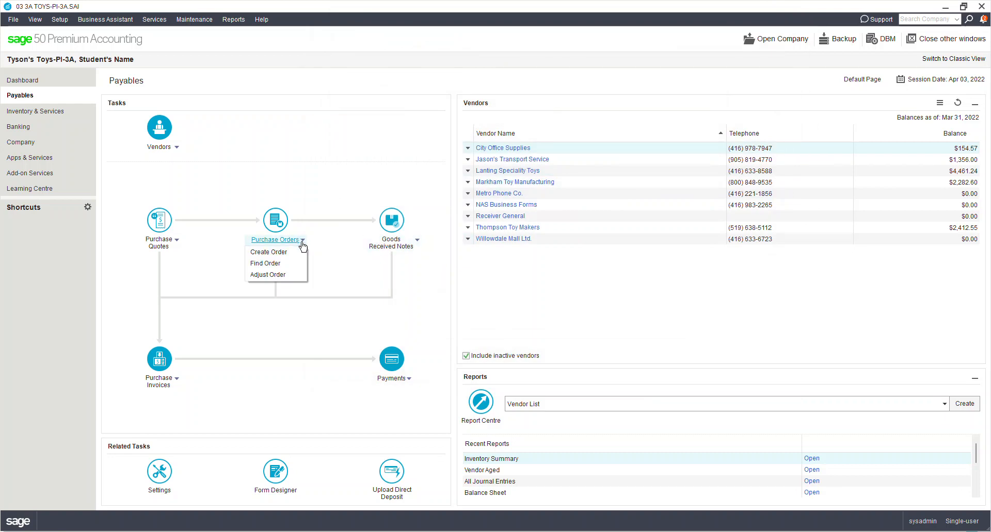
# - Open purchase order 82 for adjustment and change Cars-Med to 40 units at 21.00
pyautogui.click(282, 277)
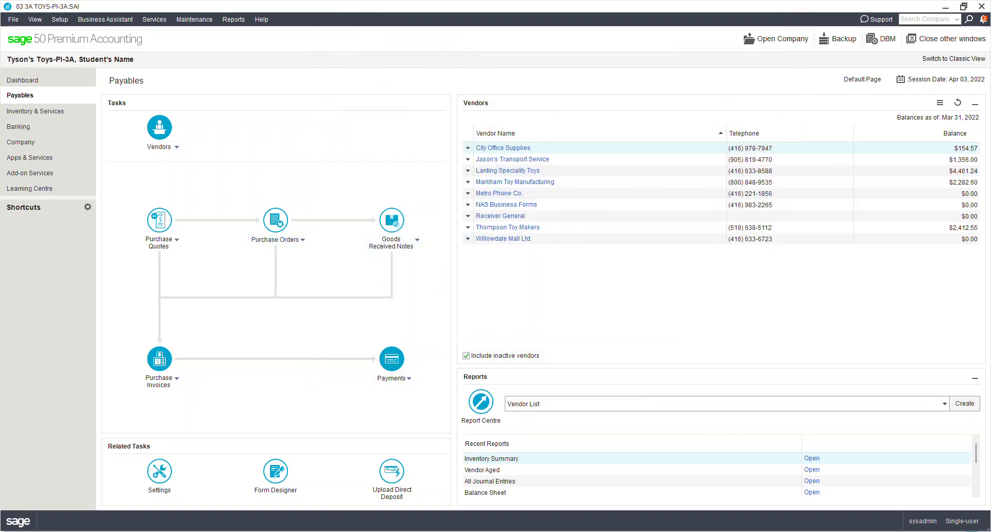
pyautogui.moveTo(428, 264); pyautogui.dragTo(756, 176)
pyautogui.doubleClick(680, 230)
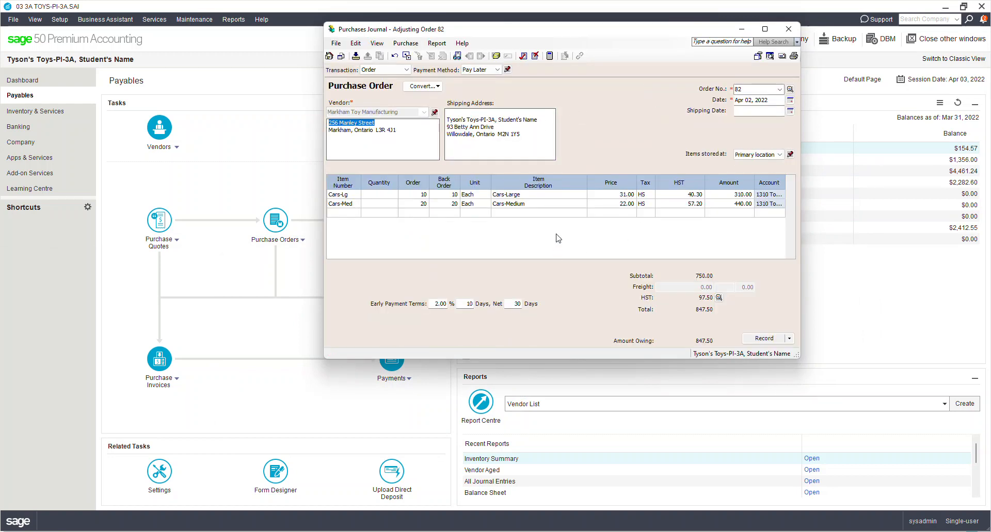
pyautogui.click(414, 204)
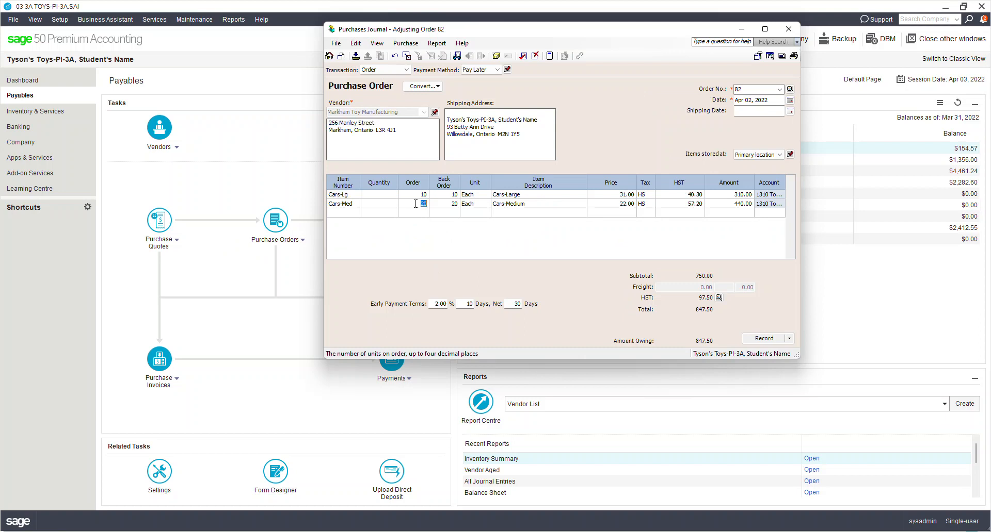
pyautogui.write('40')
pyautogui.press('Tab')
pyautogui.press('Tab')
pyautogui.press('Tab')
pyautogui.press('Tab')
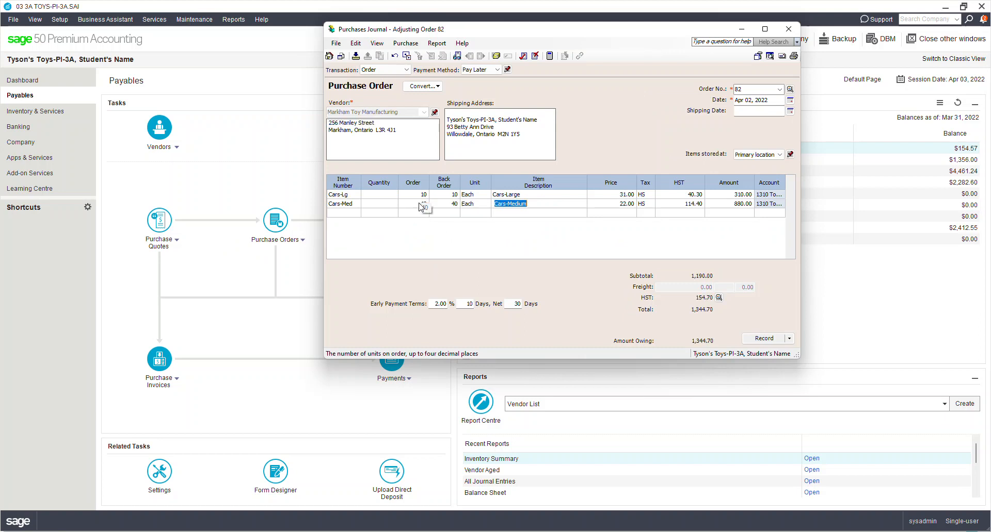
pyautogui.write('2')
pyautogui.press('Tab')
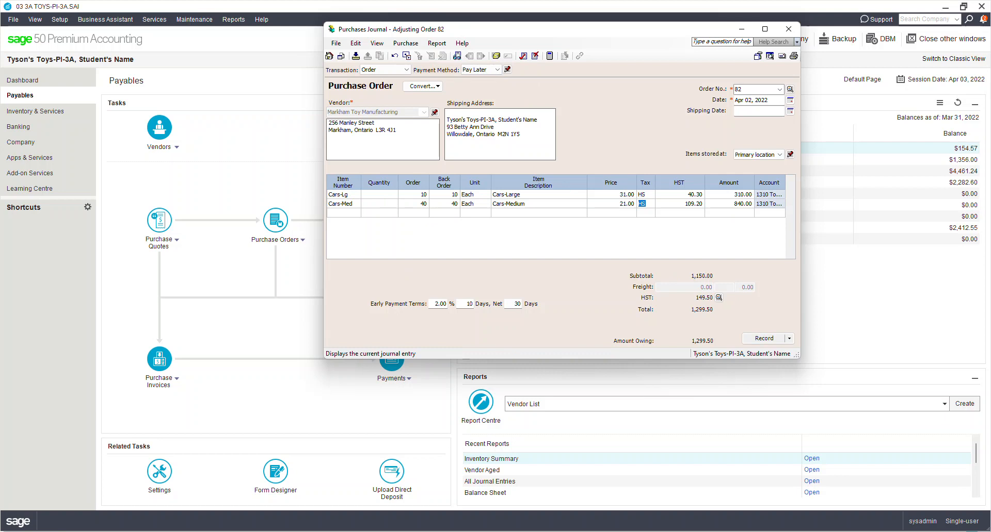
# - Preview the journal entry, record the adjusted order 82 totalling 1,299.50, and close the journal
pyautogui.hotkey('ctrl', 'j')
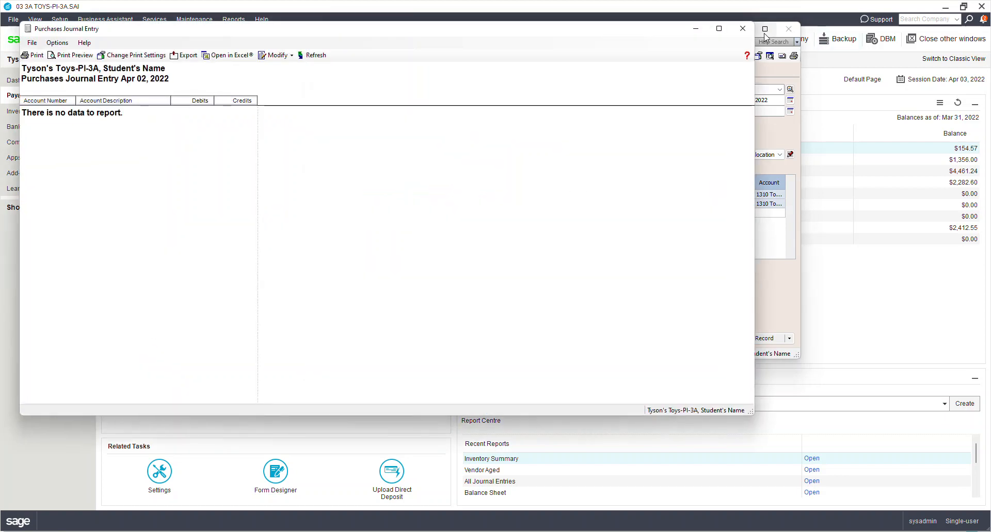
pyautogui.click(742, 28)
pyautogui.click(763, 339)
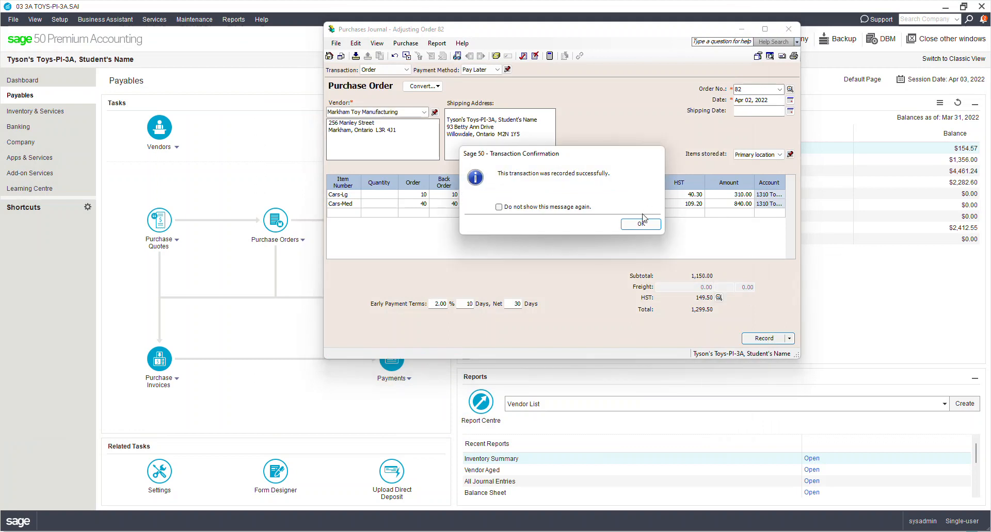
pyautogui.click(651, 229)
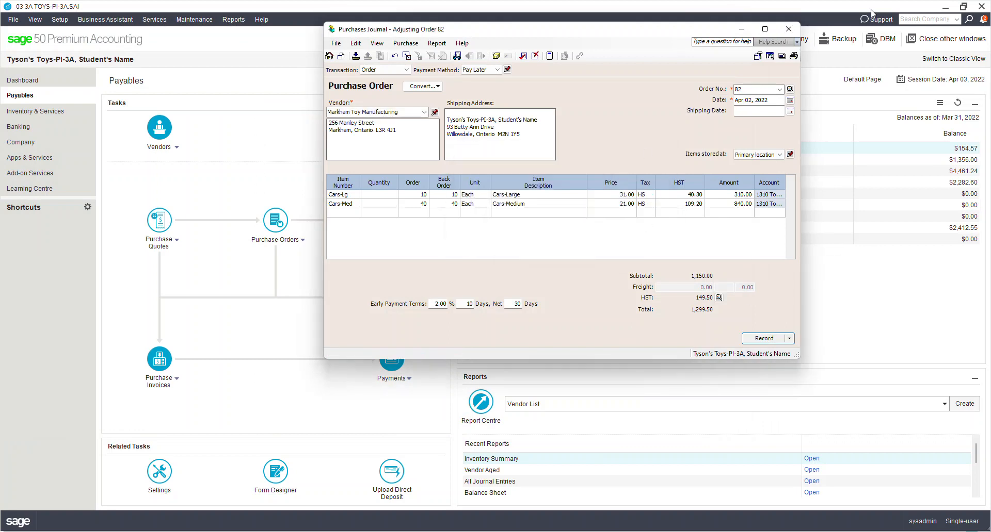
pyautogui.click(788, 29)
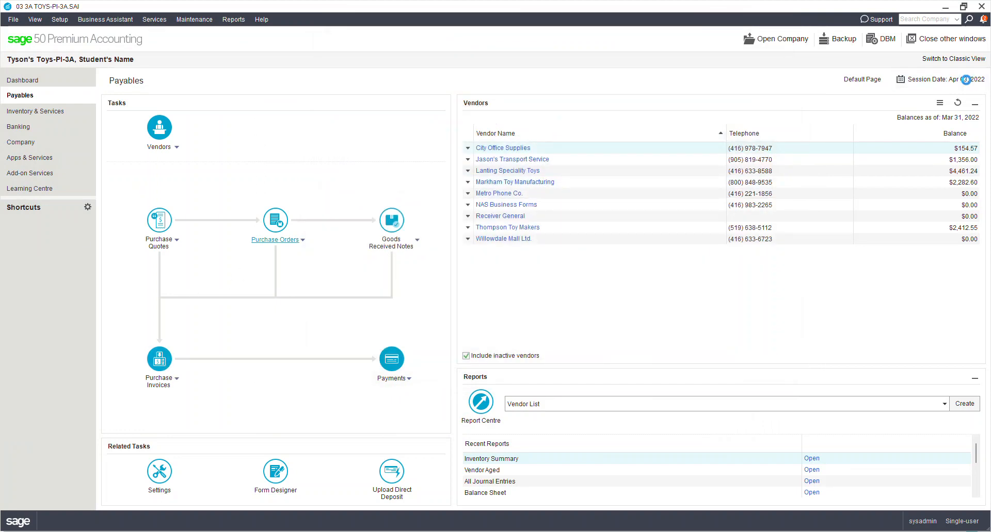
# - Change the session date to Apr 08, 2022 using the calendar
pyautogui.click(965, 79)
pyautogui.click(975, 114)
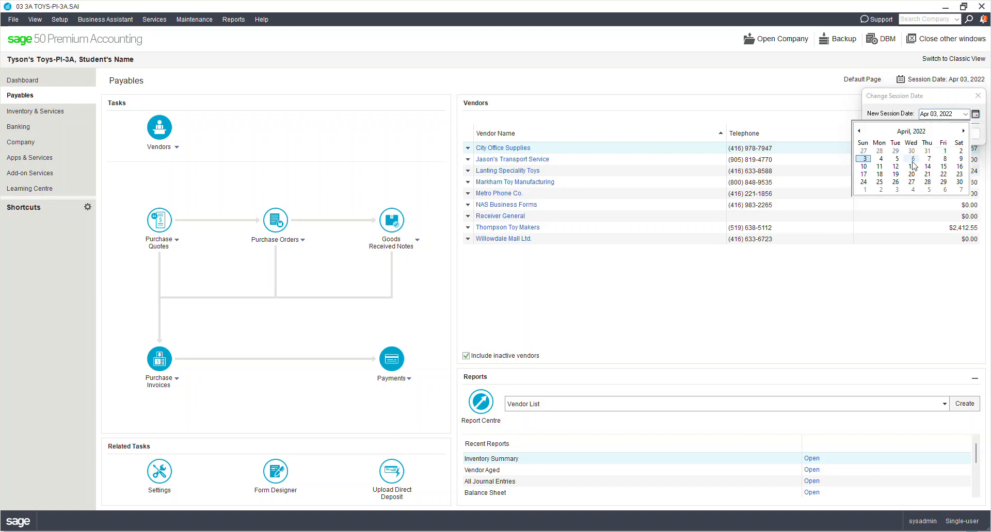
pyautogui.click(945, 159)
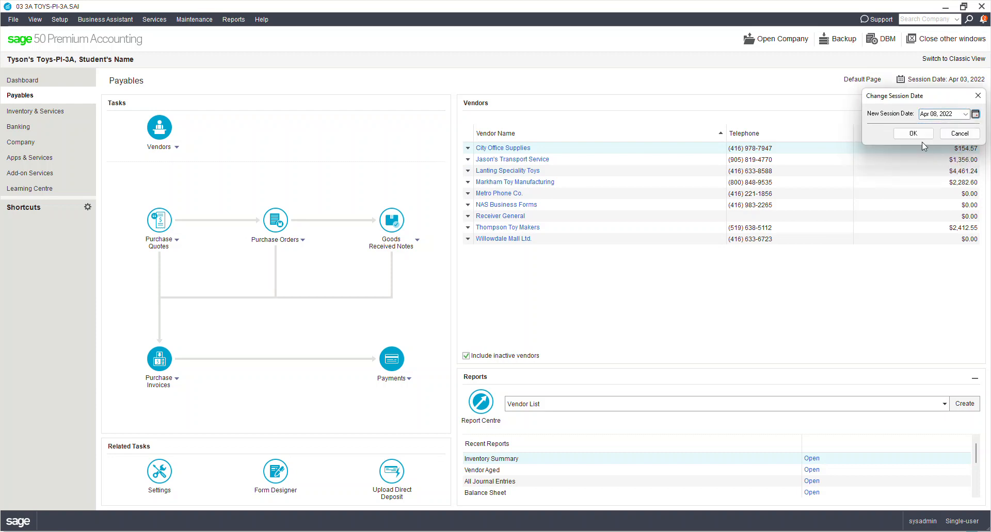
pyautogui.click(913, 134)
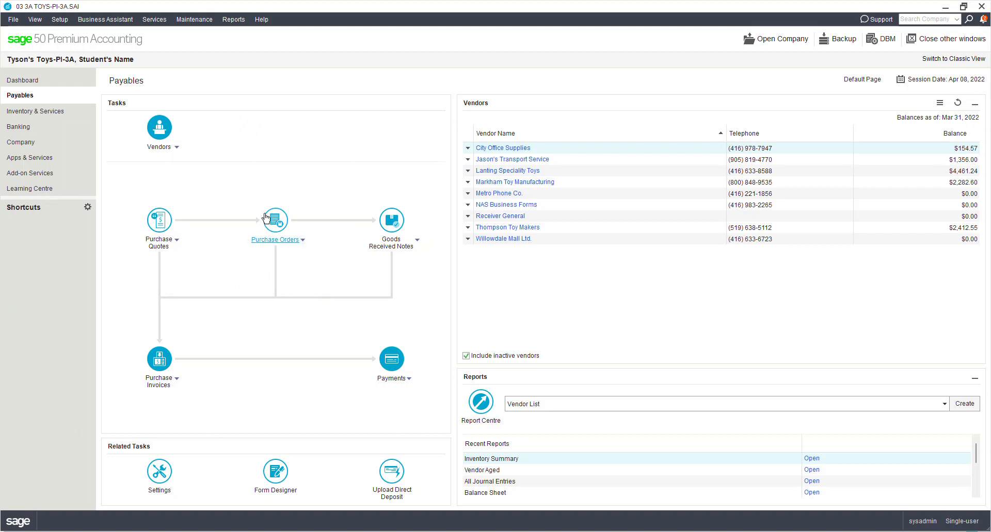
pyautogui.click(304, 241)
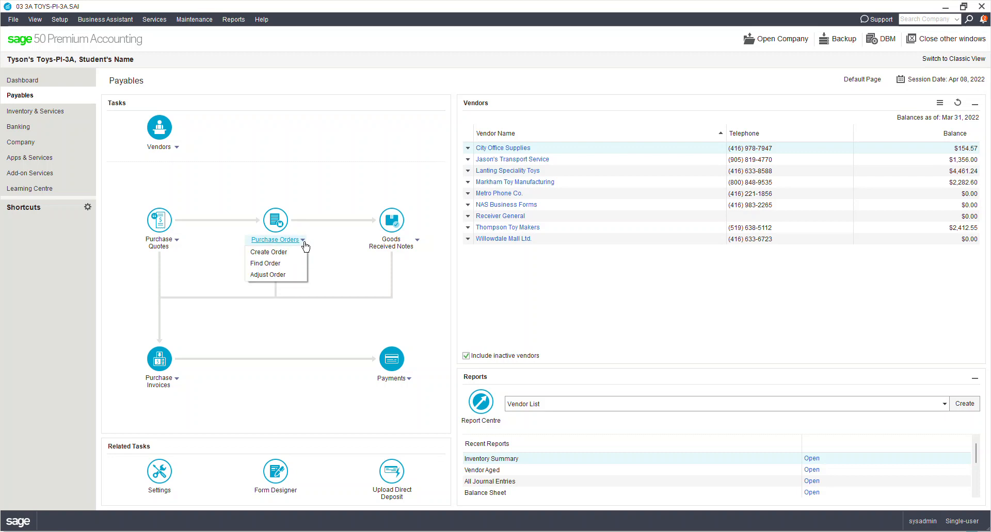
pyautogui.click(274, 264)
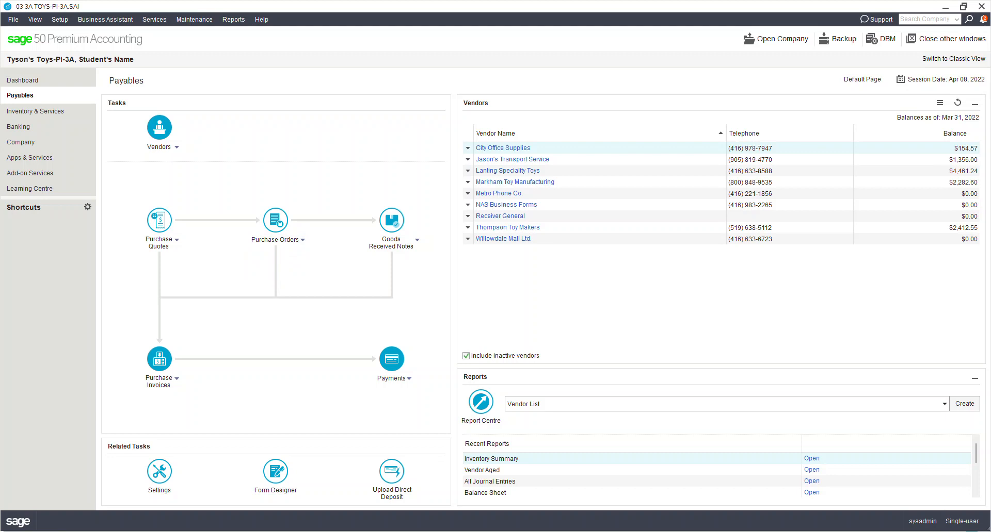
pyautogui.doubleClick(427, 256)
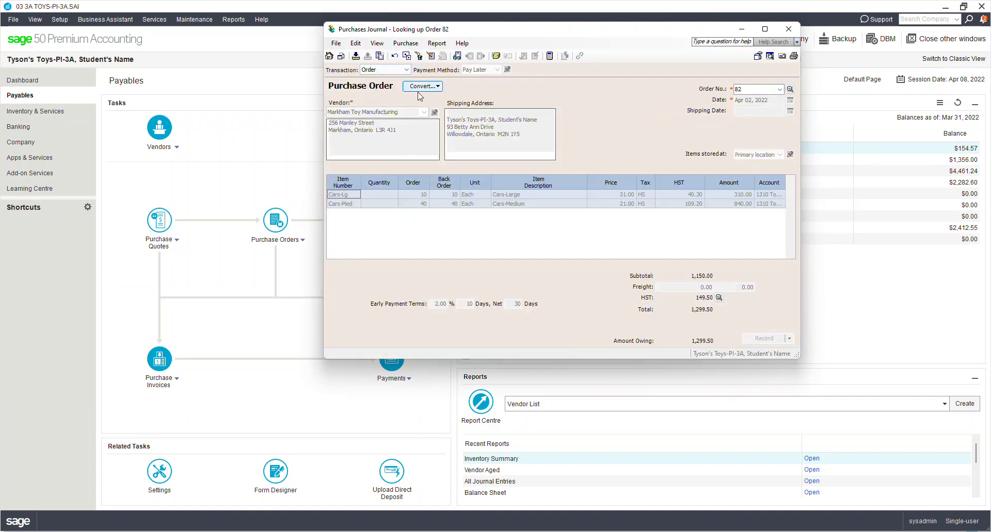
pyautogui.click(428, 87)
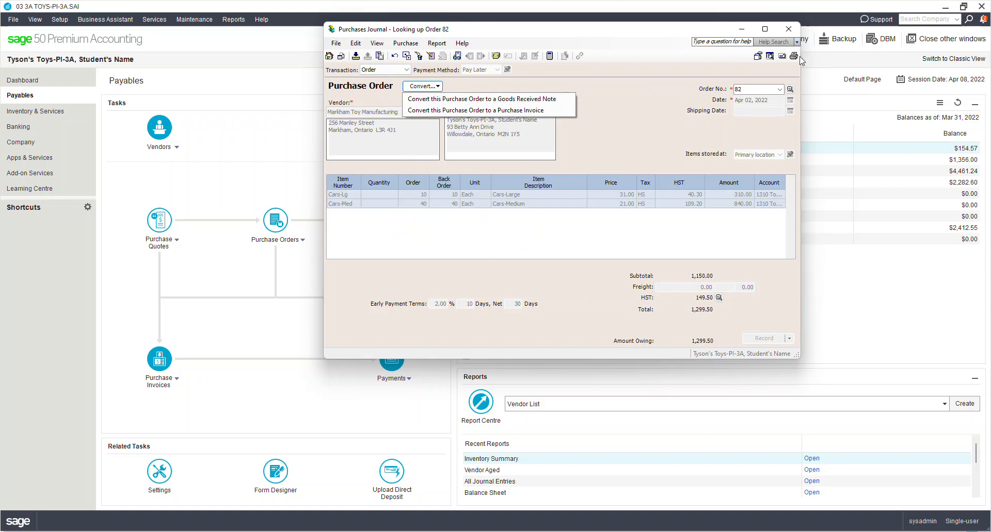
pyautogui.click(789, 29)
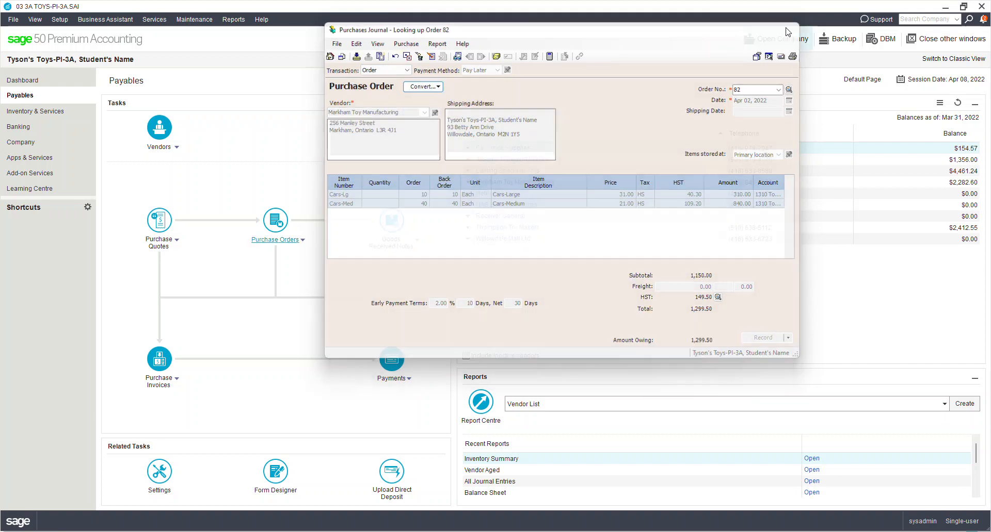
pyautogui.click(788, 29)
pyautogui.click(168, 389)
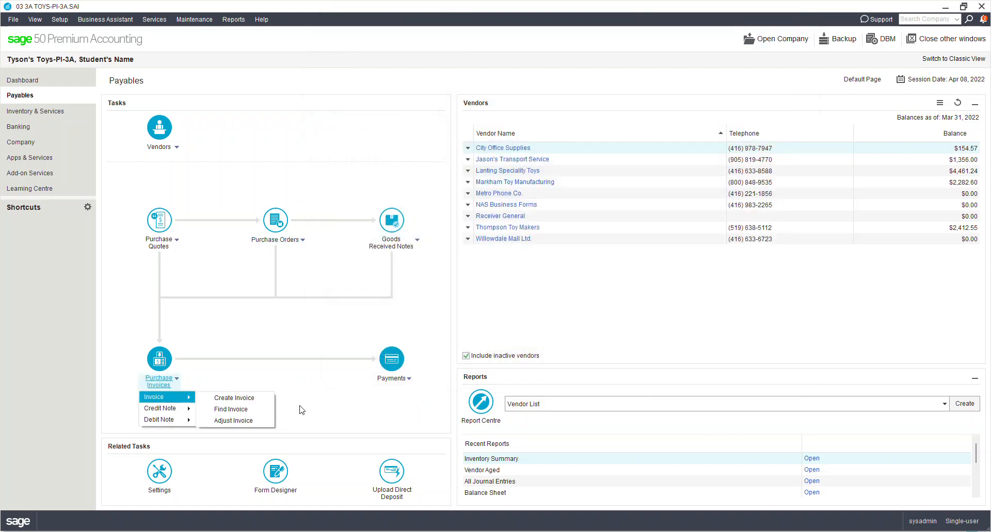
# - Start a new purchase invoice numbered 12345 and look up open orders to fill it
pyautogui.click(244, 402)
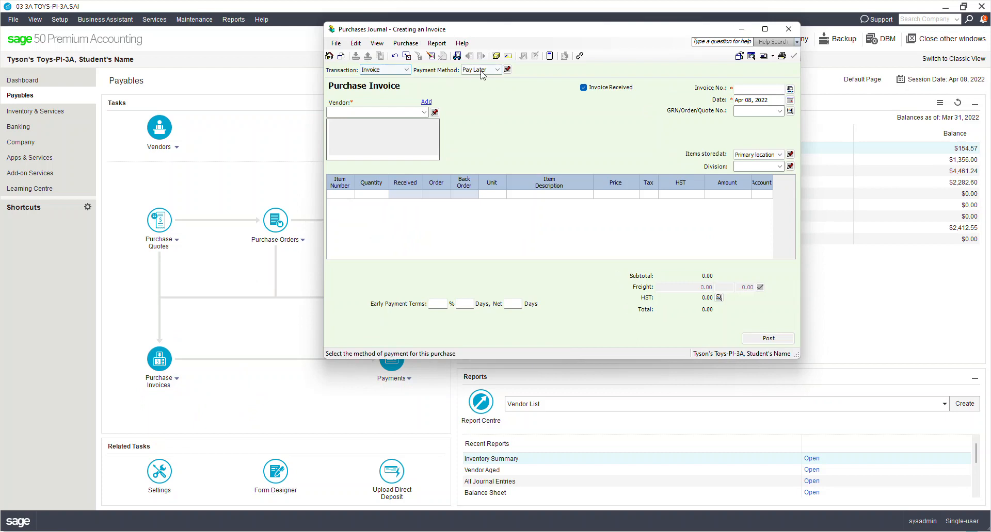
pyautogui.click(424, 112)
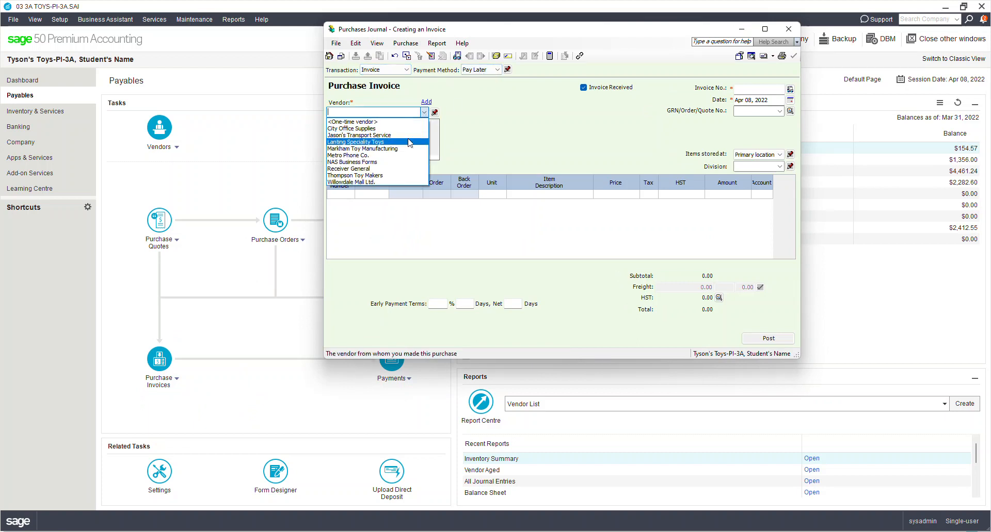
pyautogui.click(520, 139)
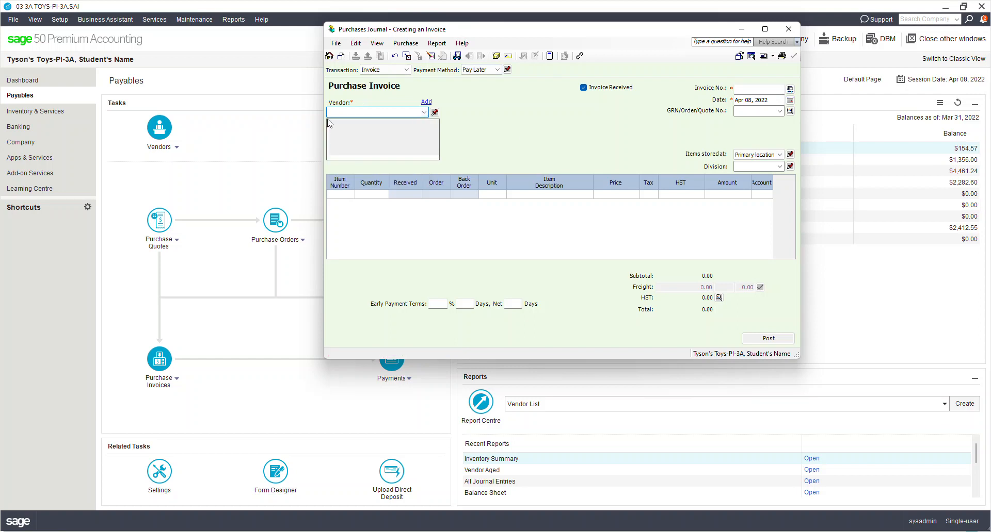
pyautogui.click(753, 90)
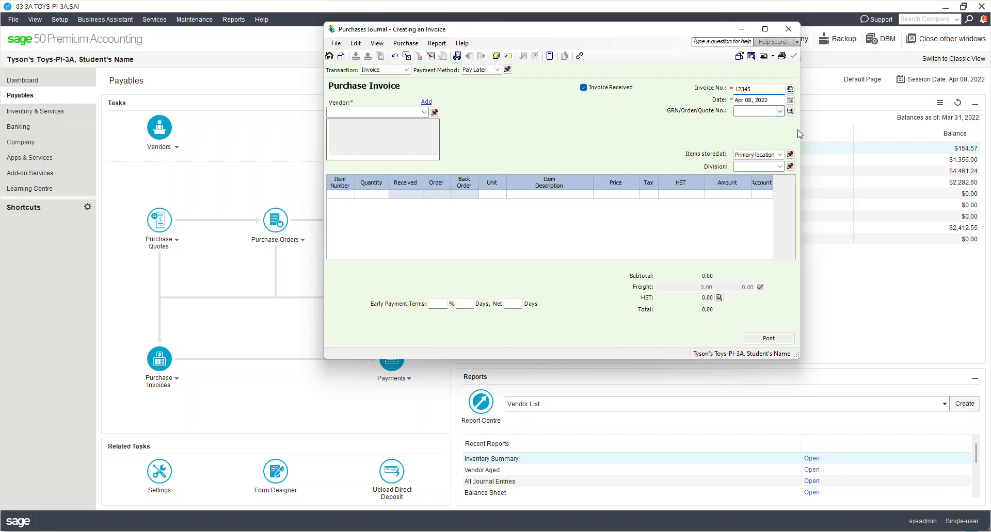
pyautogui.click(789, 112)
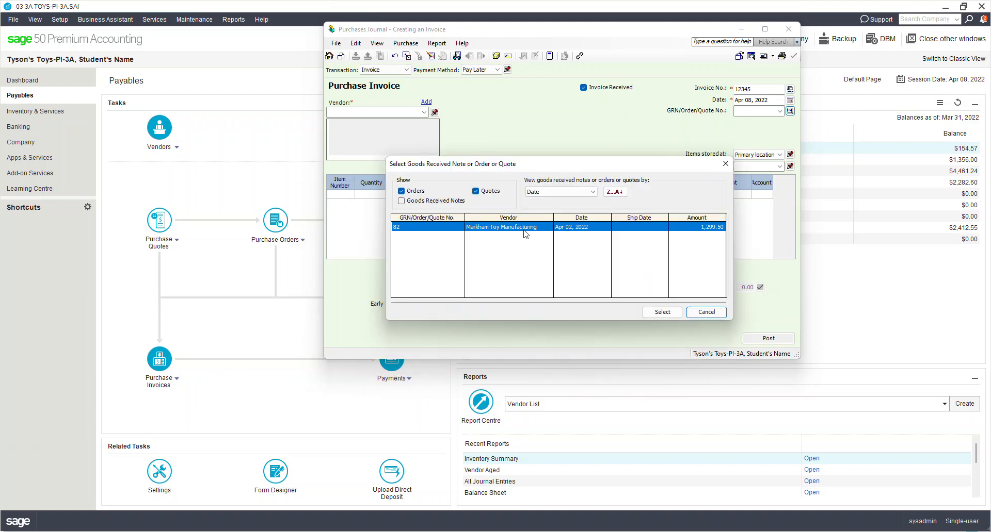
# - Fill the invoice from order 82, receiving 10 Cars-Lg and 30 Cars-Med for 1,062.20
pyautogui.doubleClick(524, 230)
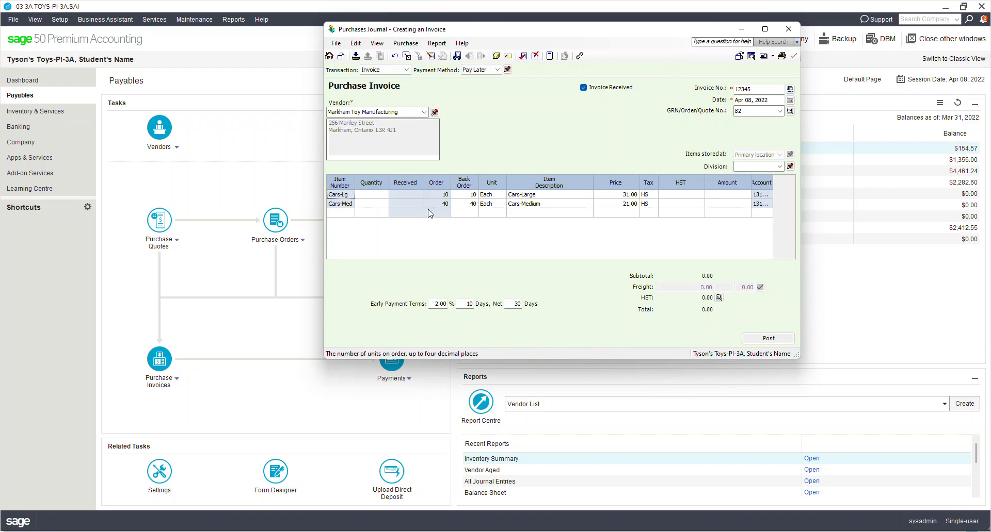
pyautogui.click(376, 194)
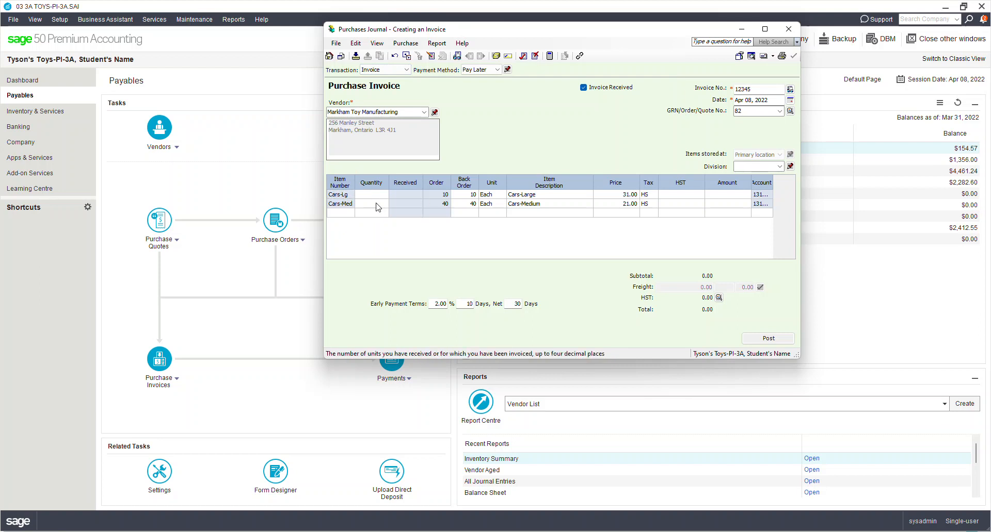
pyautogui.press('Tab')
pyautogui.press('Tab')
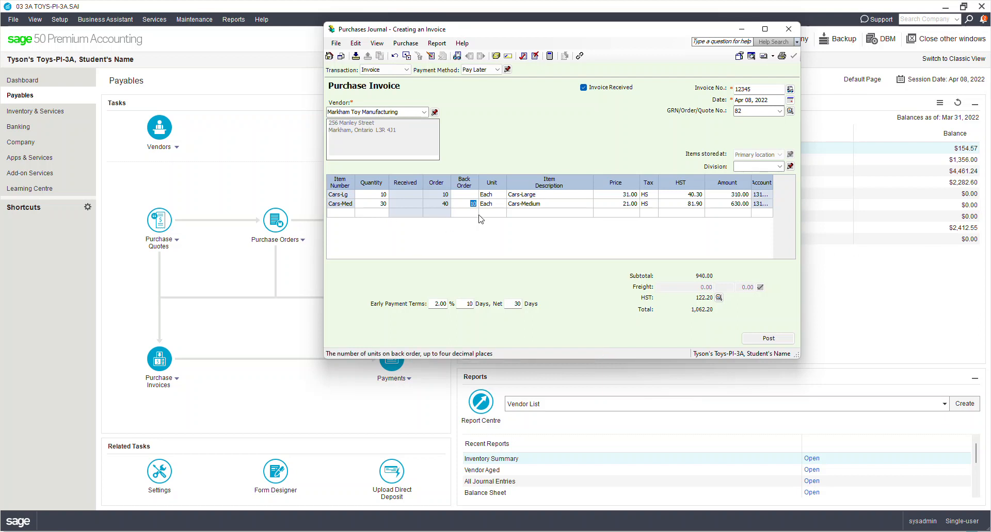
pyautogui.press('Tab')
pyautogui.press('Tab')
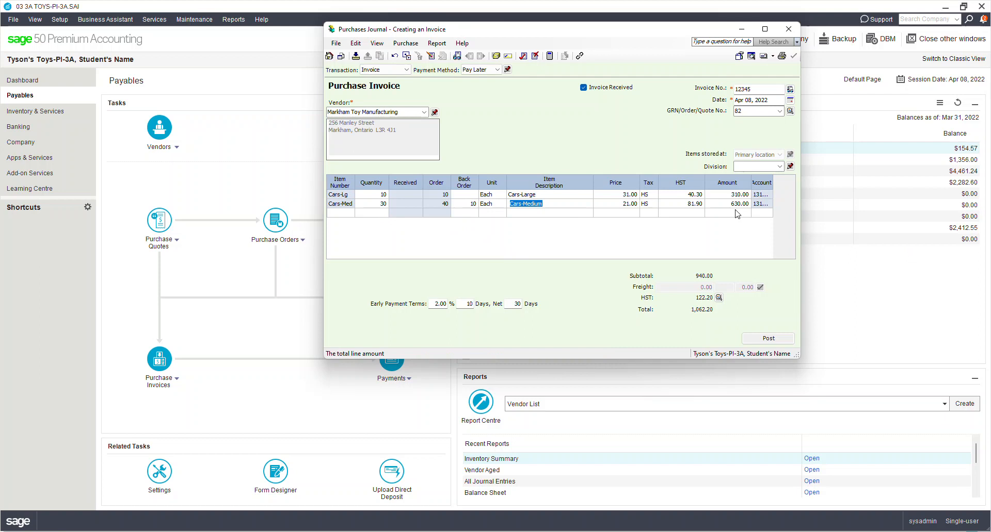
pyautogui.press('Tab')
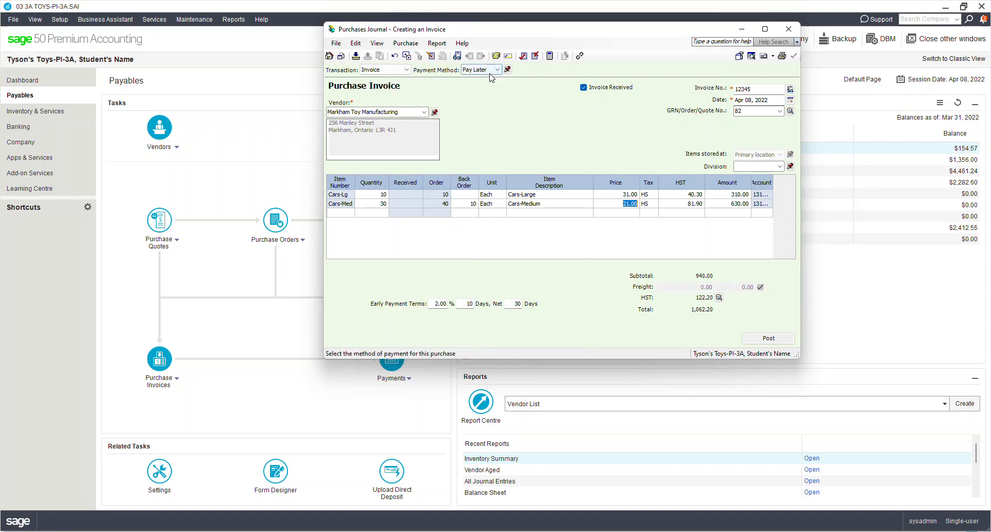
# - Preview the journal entry, then post invoice 12345 as entry J1 and close the journal
pyautogui.click(432, 44)
pyautogui.click(486, 69)
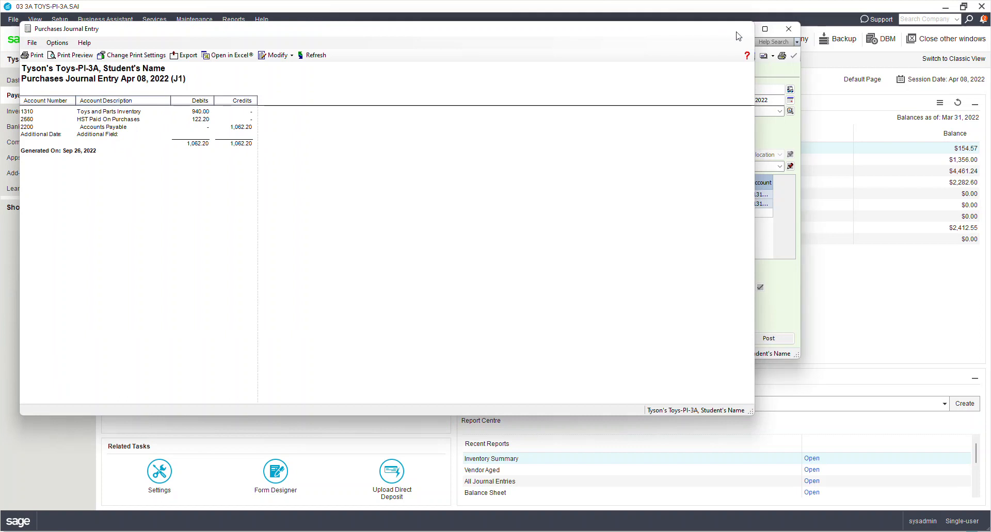
pyautogui.click(742, 28)
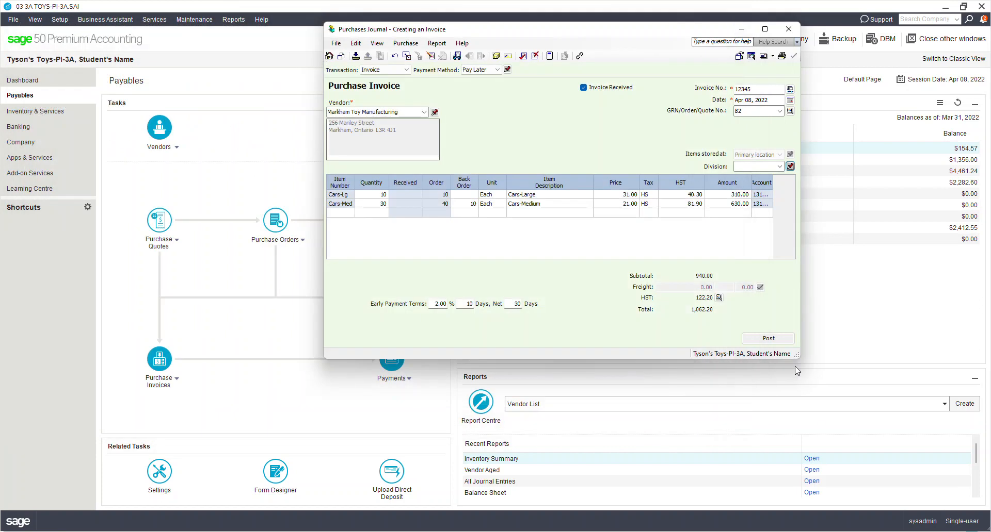
pyautogui.click(767, 339)
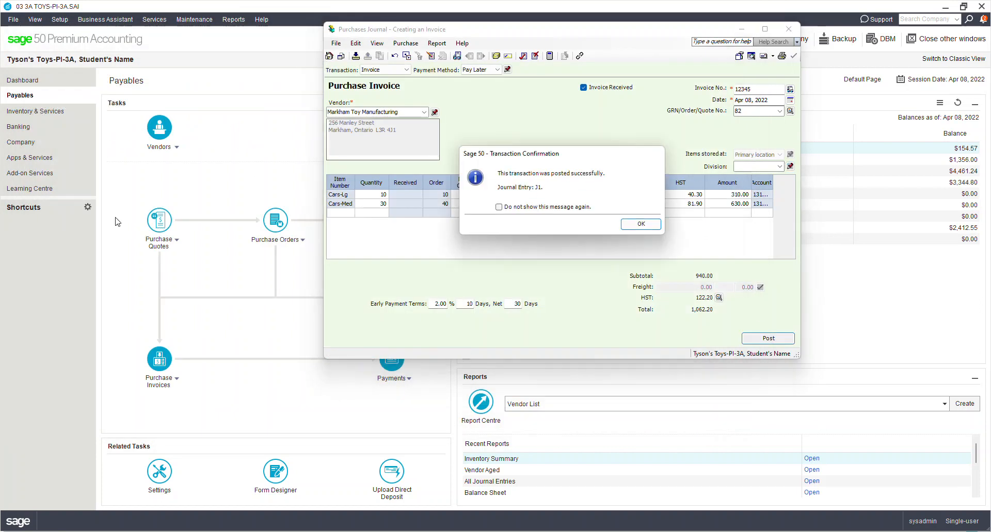
pyautogui.click(636, 224)
pyautogui.click(788, 28)
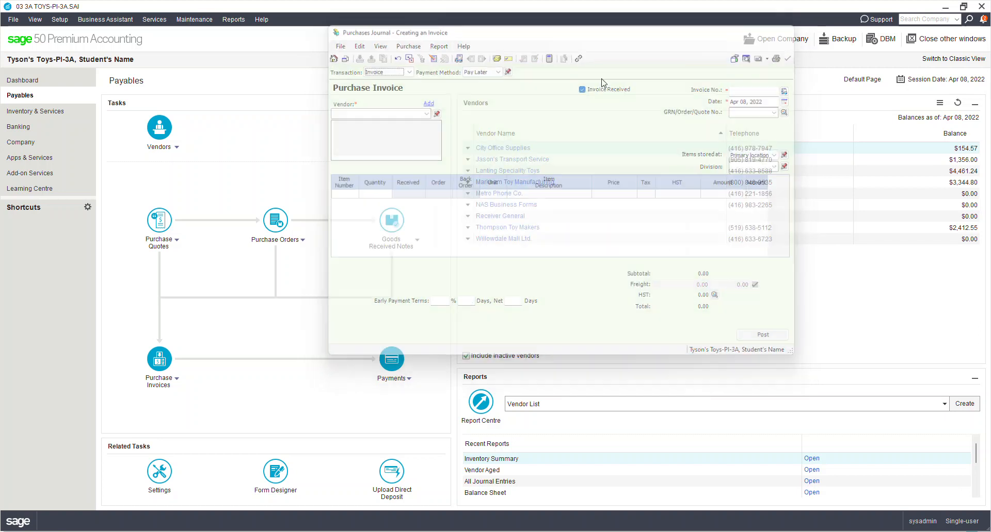
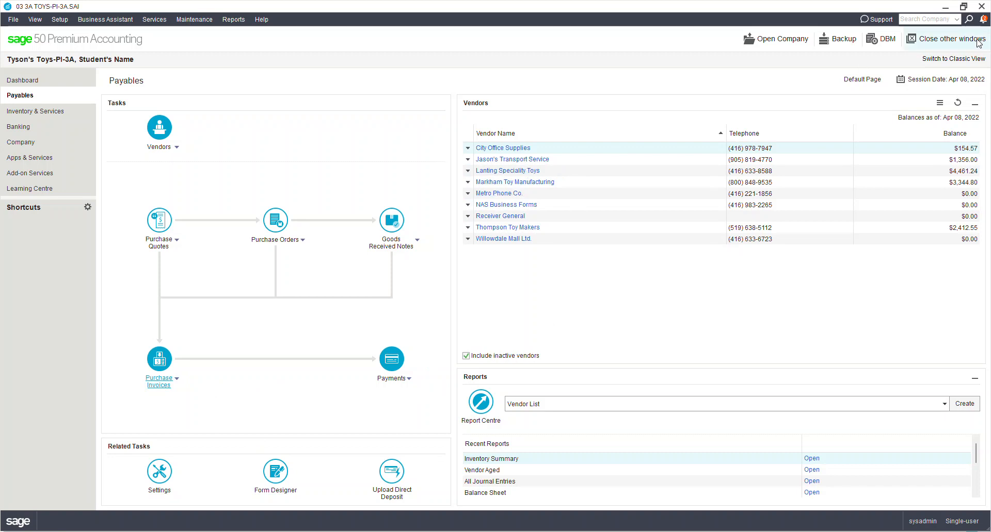
# - Advance the session date from Apr 08 to April 12, 2022
pyautogui.click(966, 80)
pyautogui.click(975, 114)
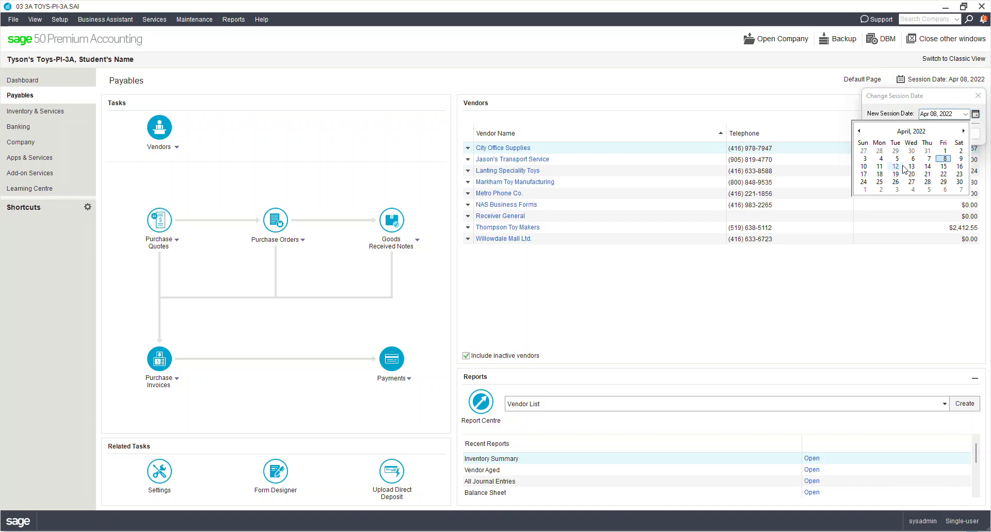
pyautogui.click(895, 166)
pyautogui.click(902, 135)
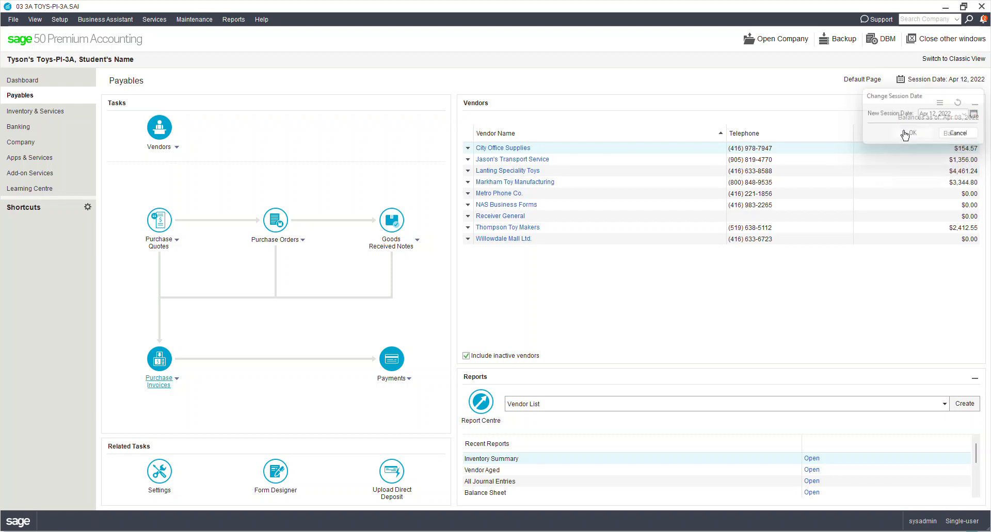
# - Start a new purchase invoice from the purchase invoice options
pyautogui.click(152, 386)
pyautogui.moveTo(155, 397)
pyautogui.click(234, 396)
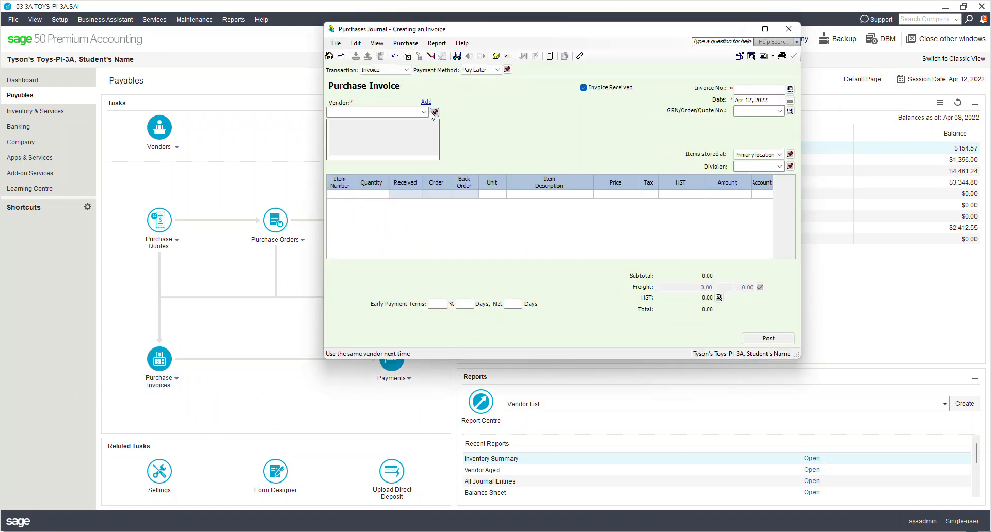
# - Choose Lanting Speciality Toys as the vendor and enter invoice number 567
pyautogui.click(424, 112)
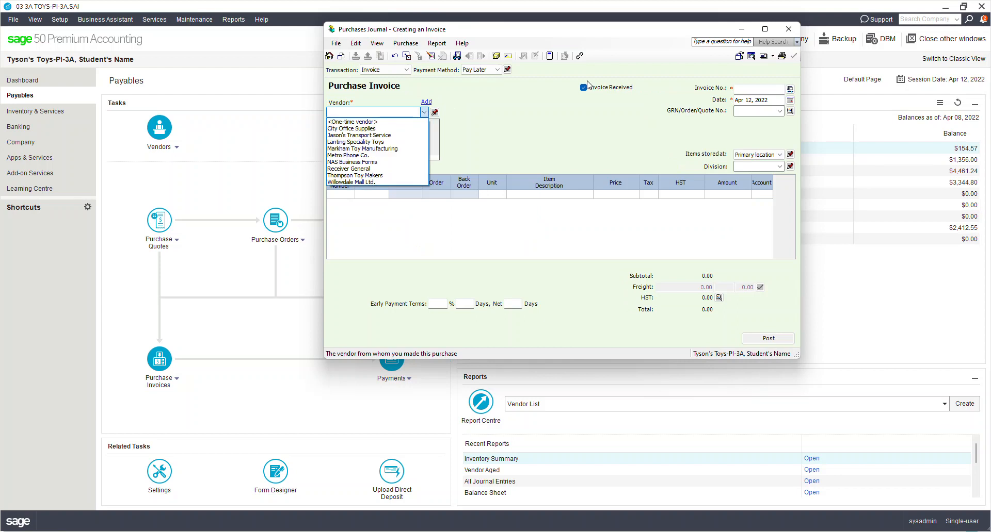
pyautogui.click(390, 74)
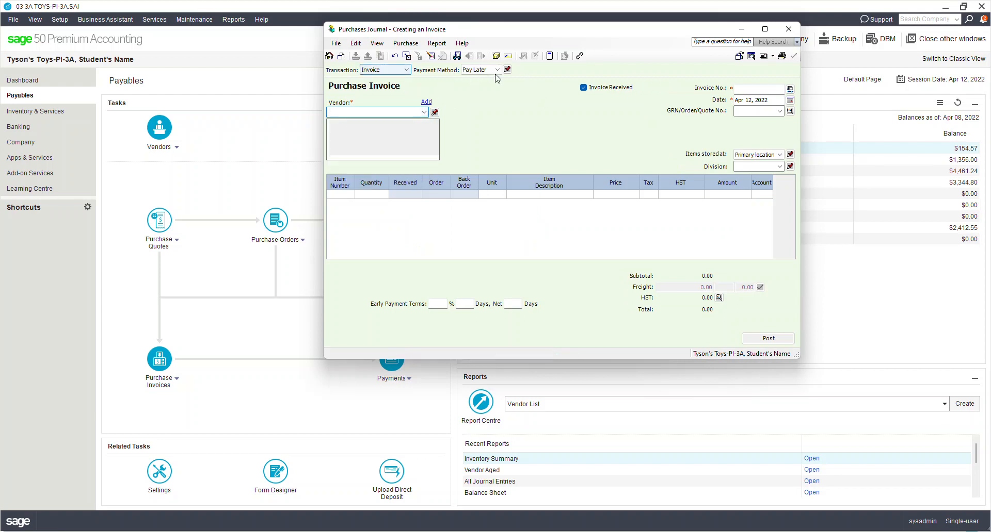
pyautogui.click(423, 112)
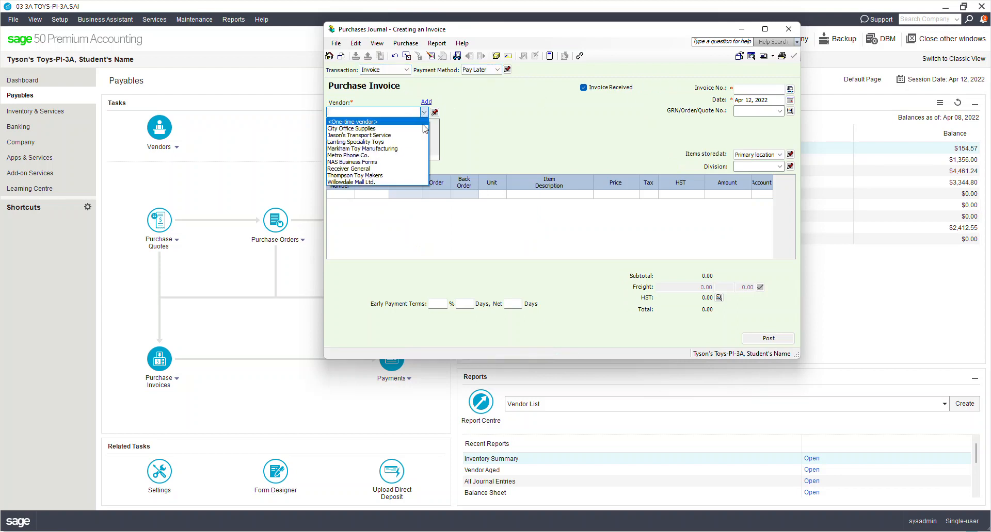
pyautogui.click(355, 142)
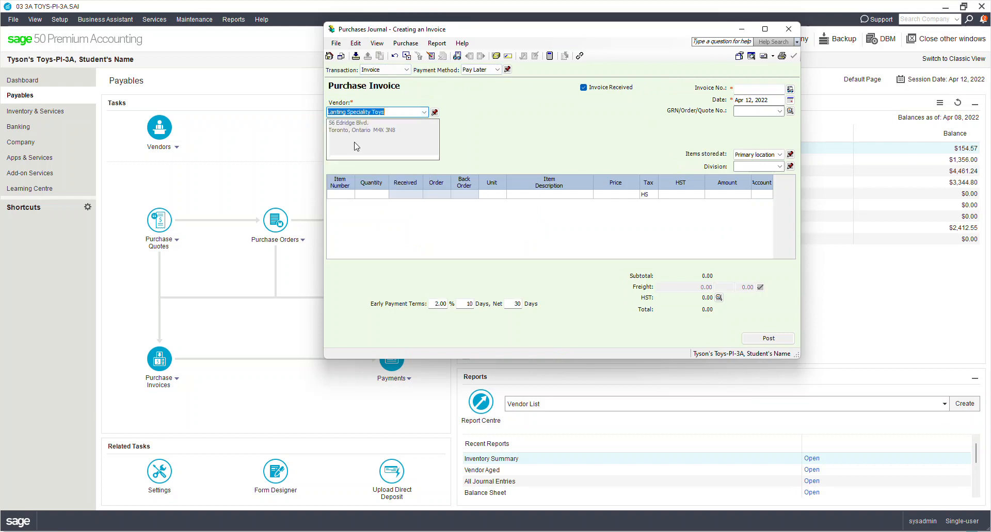
pyautogui.press('Tab')
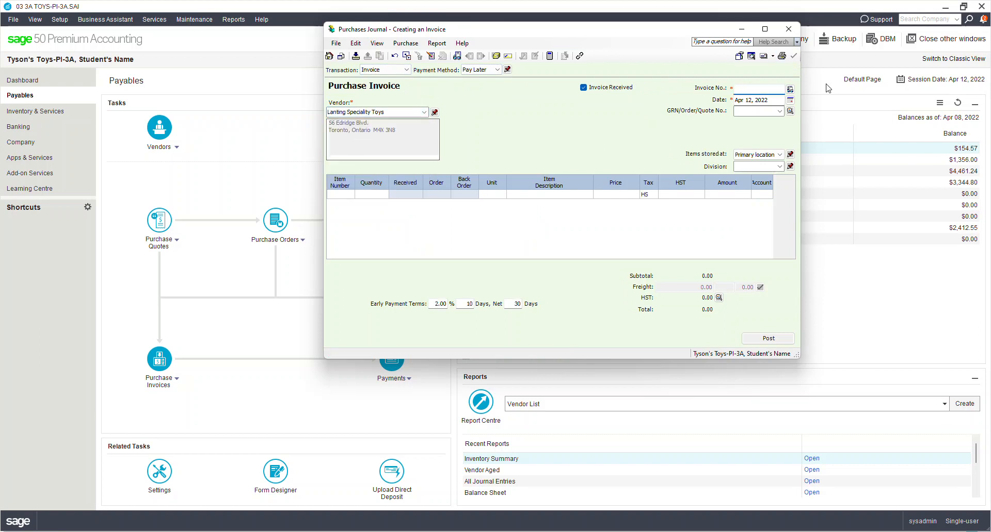
pyautogui.write('567')
# - Add a first line of 20 Cars-SM at 15.00 each
pyautogui.click(340, 193)
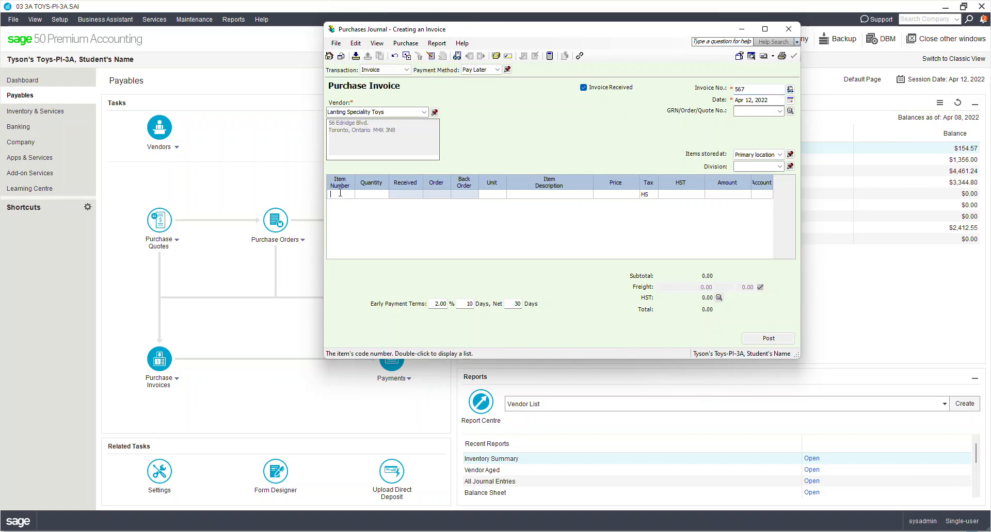
pyautogui.click(163, 330)
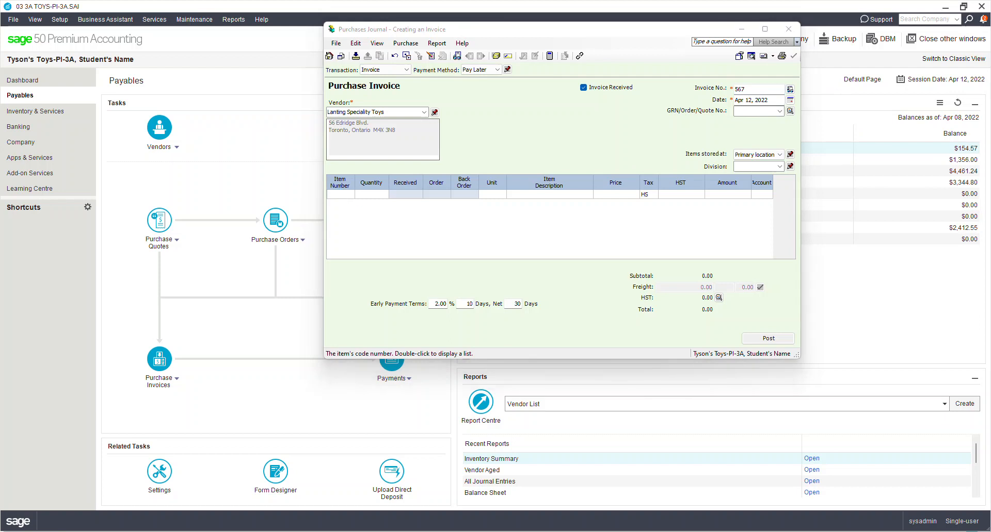
pyautogui.moveTo(0, 190); pyautogui.dragTo(246, 110)
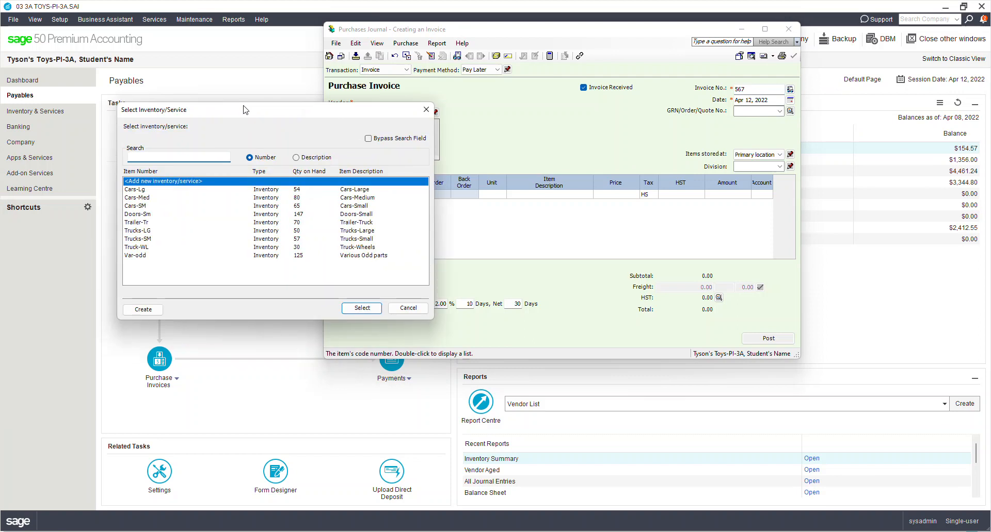
pyautogui.doubleClick(143, 207)
pyautogui.write('20')
pyautogui.press('Tab')
pyautogui.press('Tab')
pyautogui.press('Tab')
pyautogui.write('15')
pyautogui.press('Tab')
pyautogui.press('Tab')
pyautogui.press('Tab')
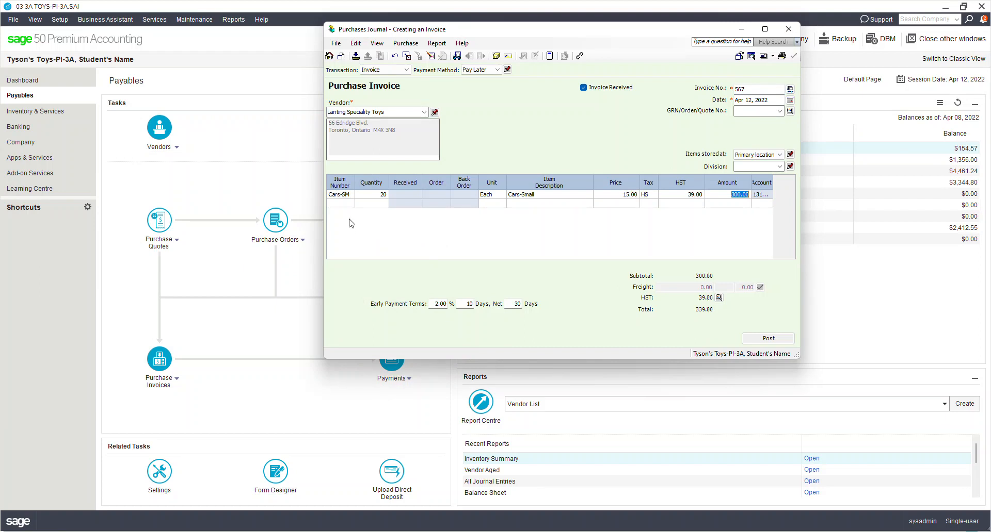
# - Add a second line of 20 Trucks-SM at 14.00, bringing the total to 655.40
pyautogui.doubleClick(348, 204)
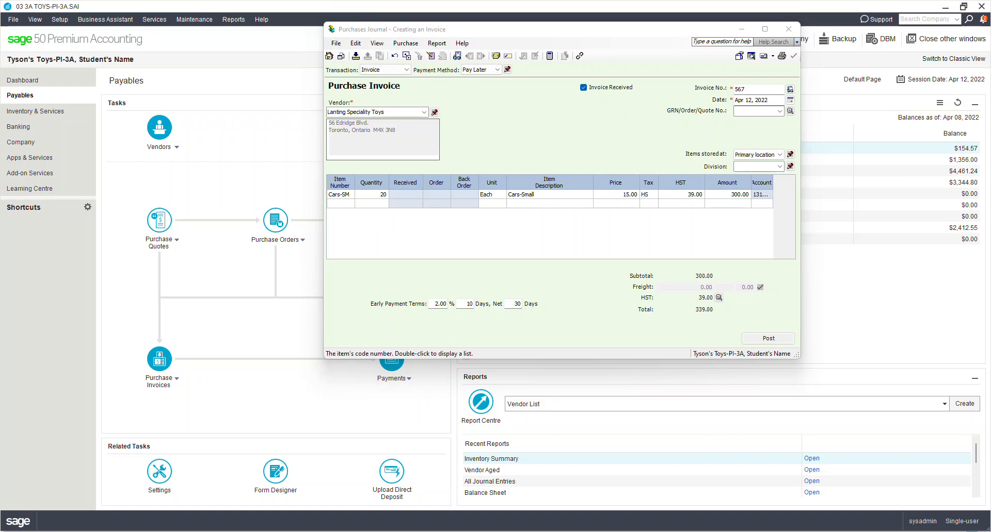
pyautogui.write('20')
pyautogui.press('Tab')
pyautogui.press('Tab')
pyautogui.press('Tab')
pyautogui.write('14')
pyautogui.press('Tab')
pyautogui.press('Tab')
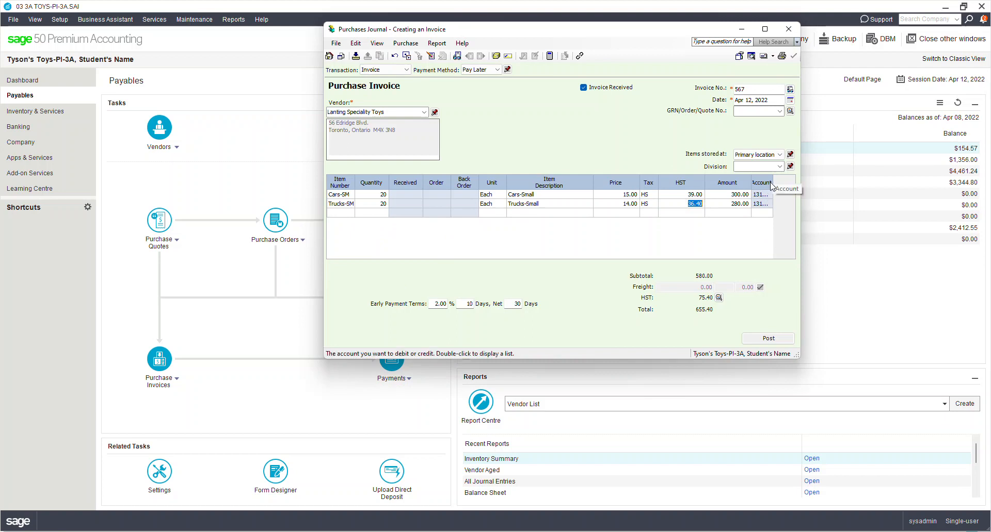
pyautogui.moveTo(773, 182); pyautogui.dragTo(795, 182)
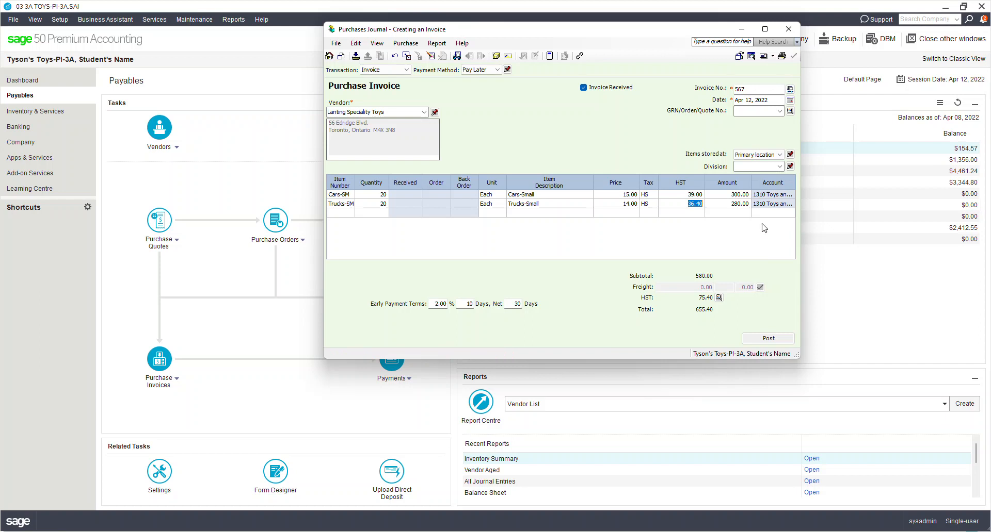
pyautogui.press('Tab')
pyautogui.press('Tab')
pyautogui.press('Tab')
pyautogui.press('Tab')
# - Preview the journal entry for invoice 567, then post it as entry J2
pyautogui.click(443, 47)
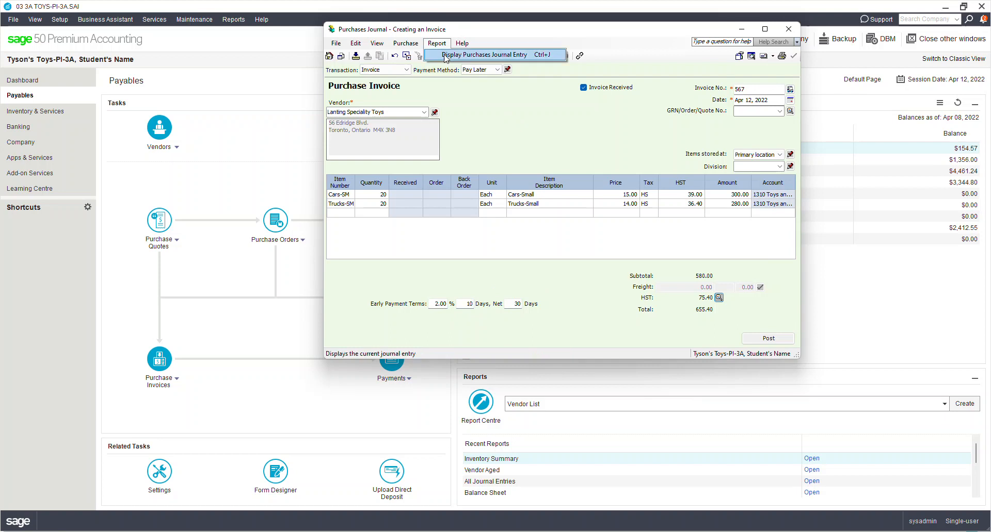
pyautogui.click(444, 55)
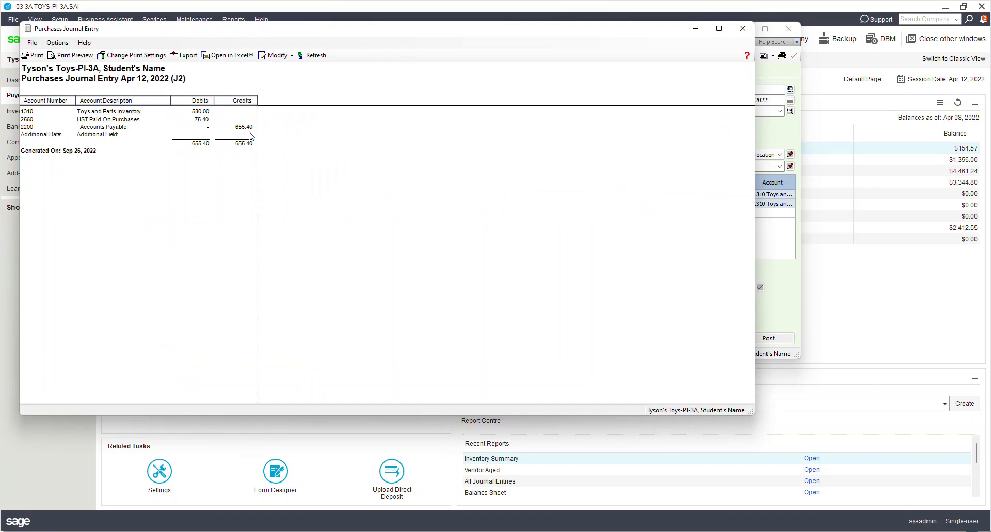
pyautogui.click(743, 28)
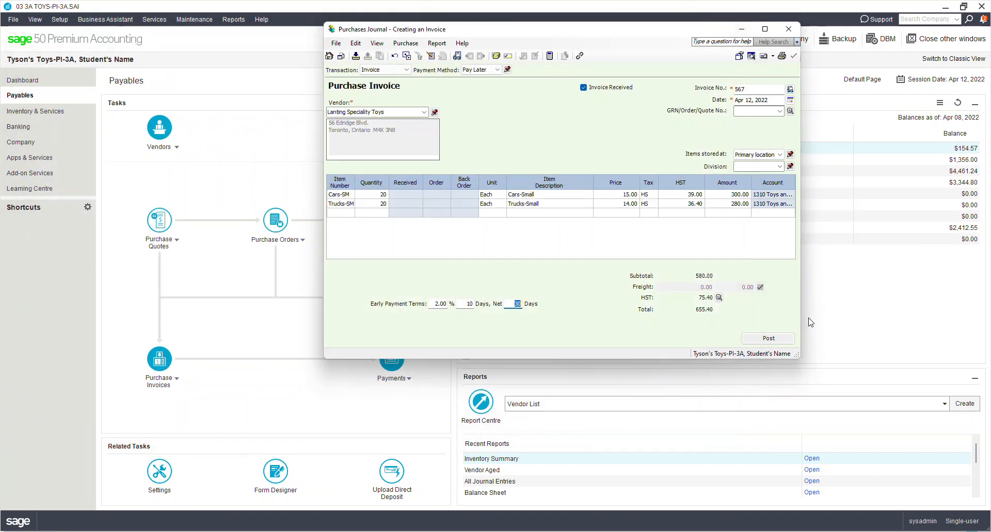
pyautogui.click(788, 343)
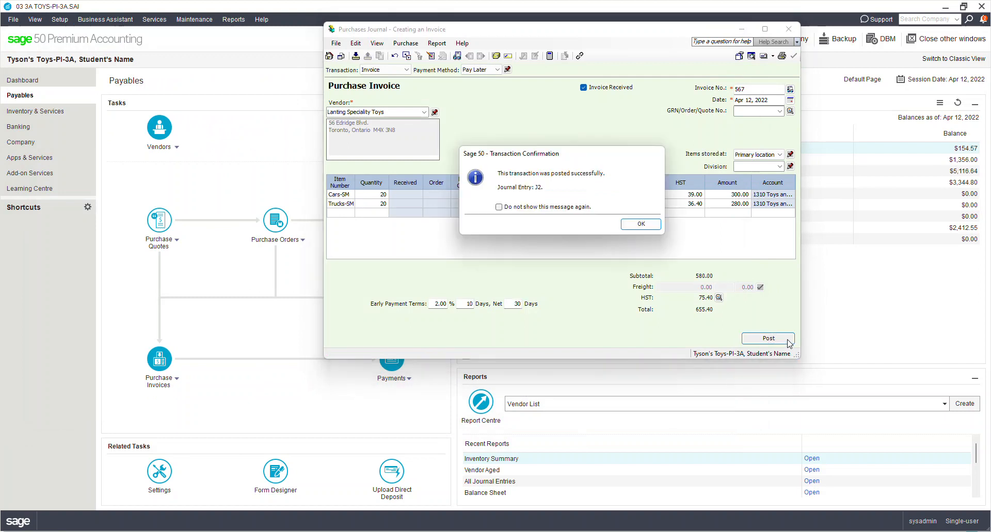
pyautogui.click(635, 222)
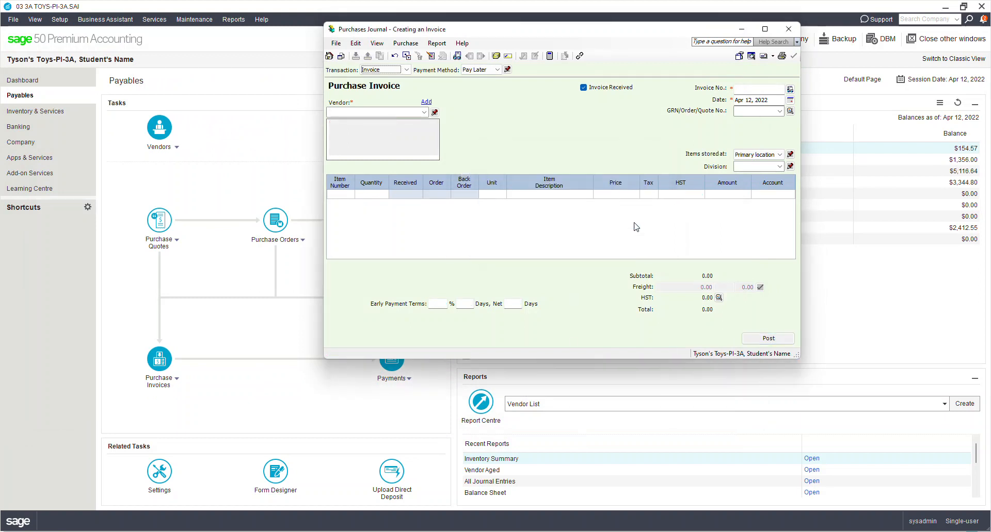
# - Close the Purchases Journal and change the session date to April 15, 2022
pyautogui.click(789, 29)
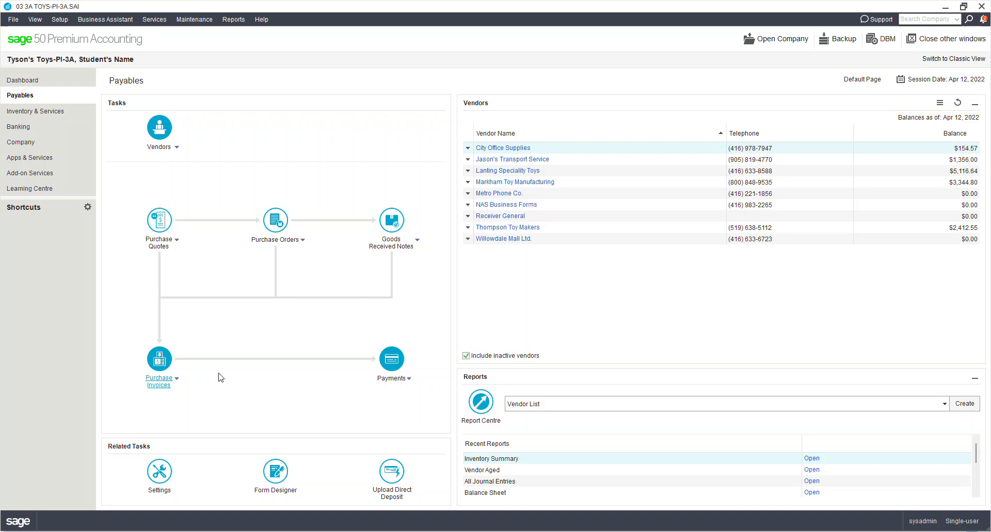
pyautogui.click(970, 79)
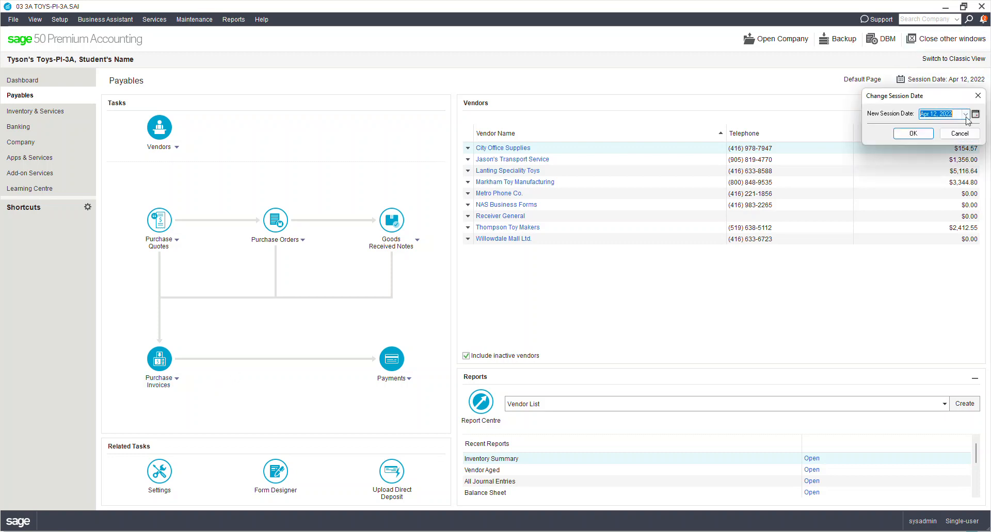
pyautogui.click(975, 114)
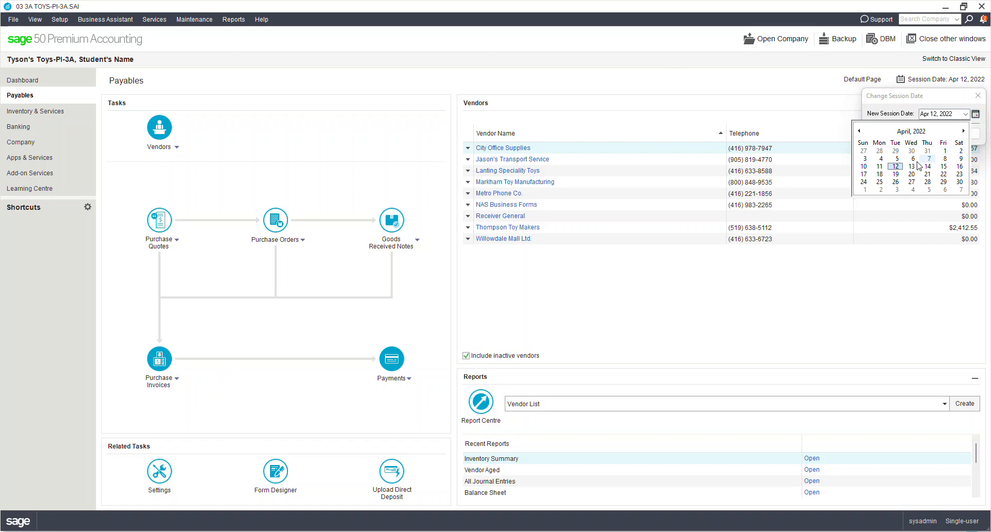
pyautogui.click(943, 166)
pyautogui.click(914, 133)
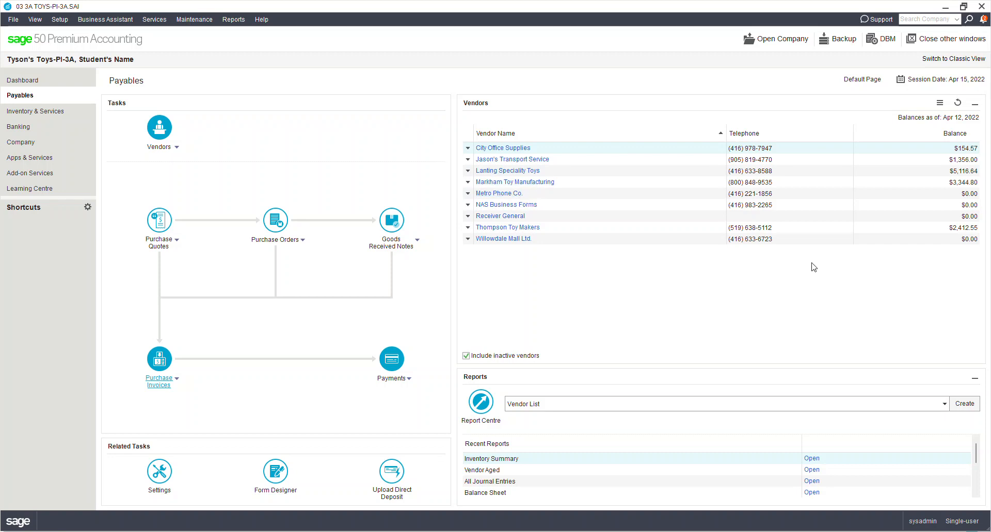
# - Look up Markham Toy Manufacturing's Apr 08 invoice, then close it and cancel the lookup
pyautogui.click(178, 383)
pyautogui.moveTo(176, 394)
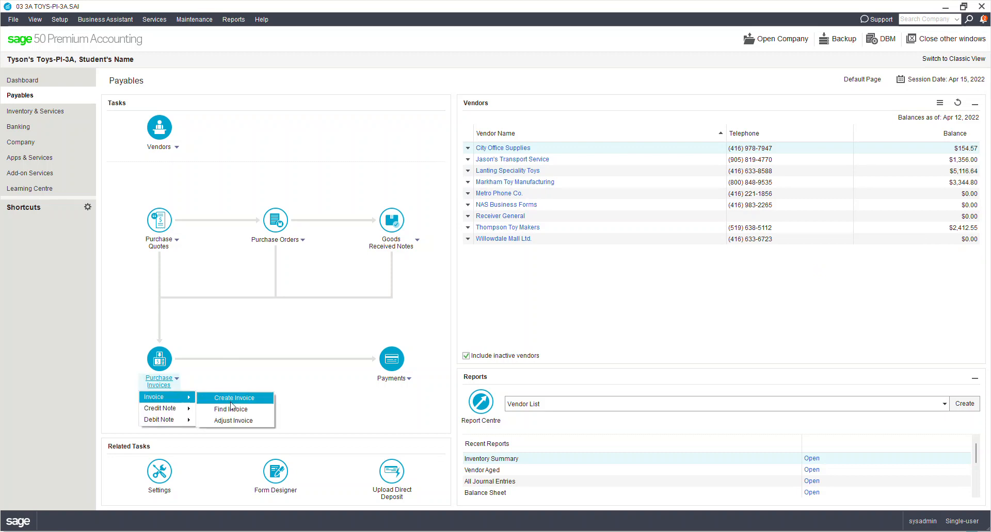
pyautogui.click(230, 409)
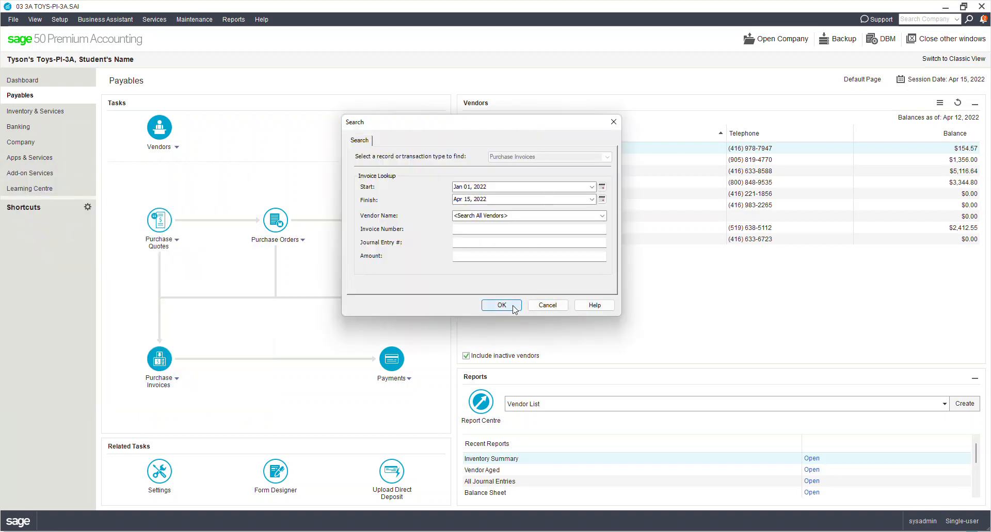
pyautogui.press('Return')
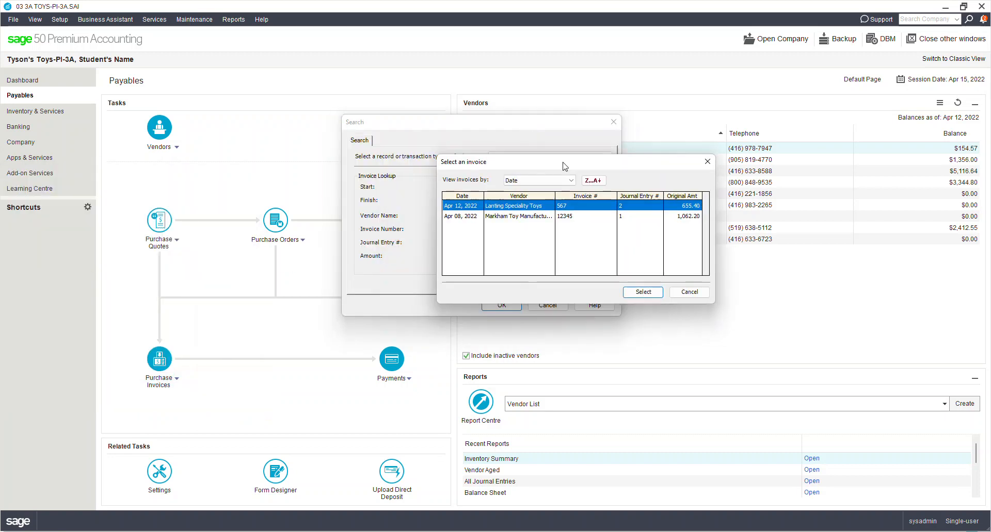
pyautogui.click(500, 216)
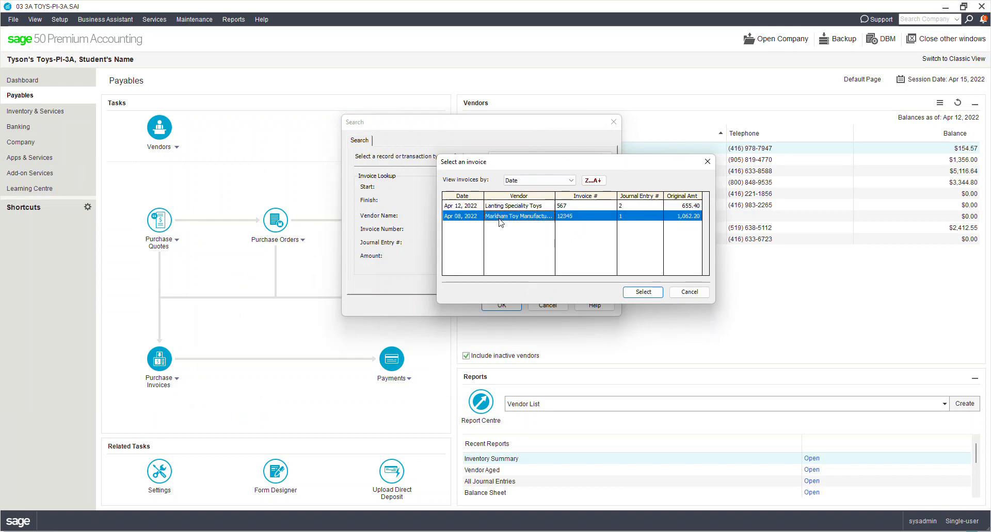
pyautogui.doubleClick(577, 219)
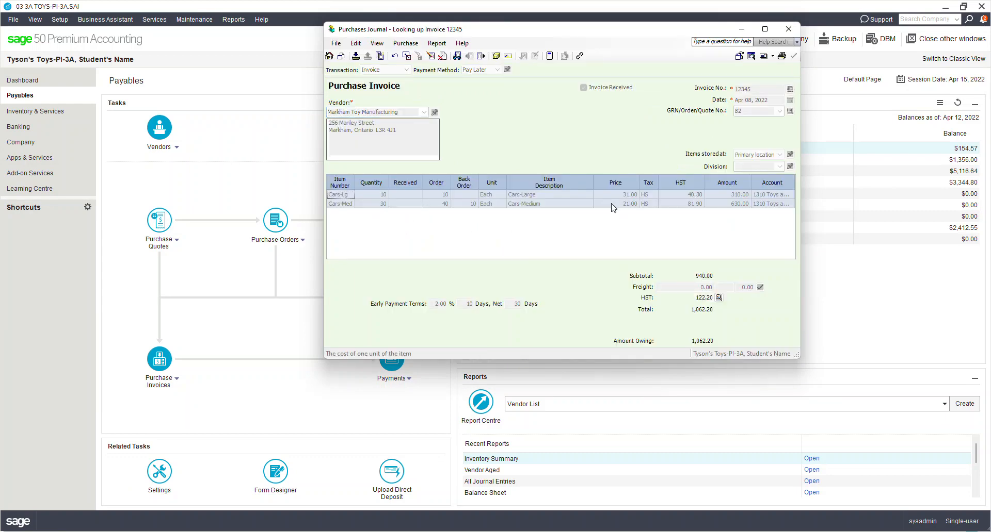
pyautogui.click(789, 29)
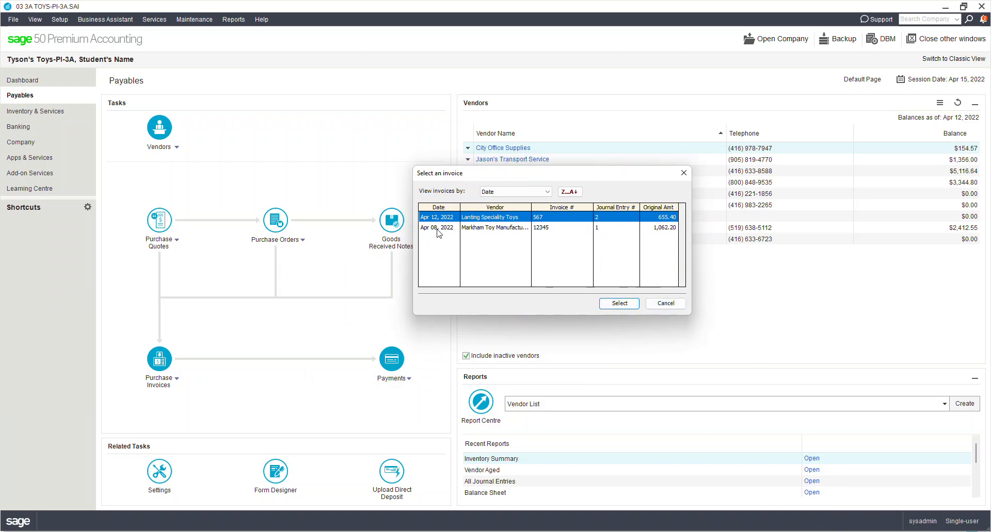
pyautogui.click(667, 304)
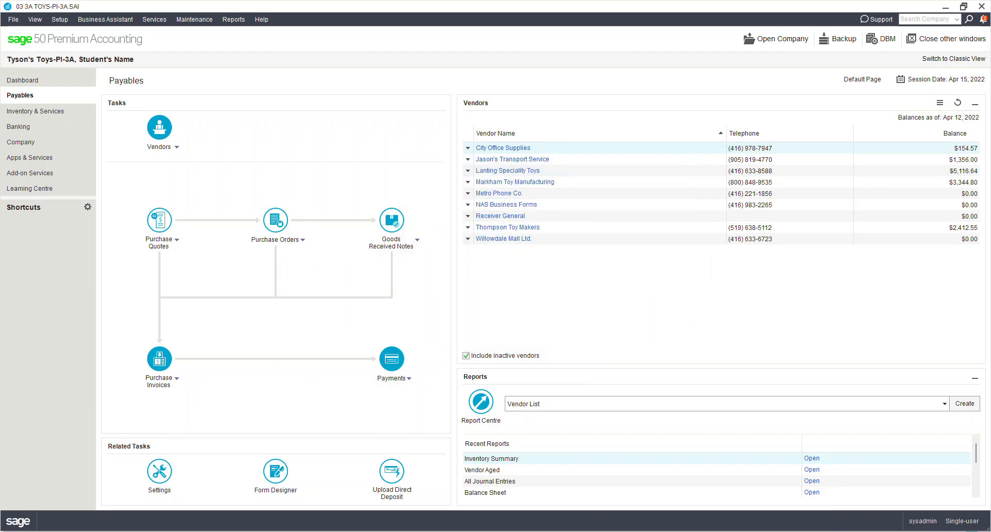
# - Start invoice 12345RT from Markham Toy Manufacturing returning -5 Cars-Med at 21.00
pyautogui.click(177, 378)
pyautogui.moveTo(172, 400)
pyautogui.click(253, 400)
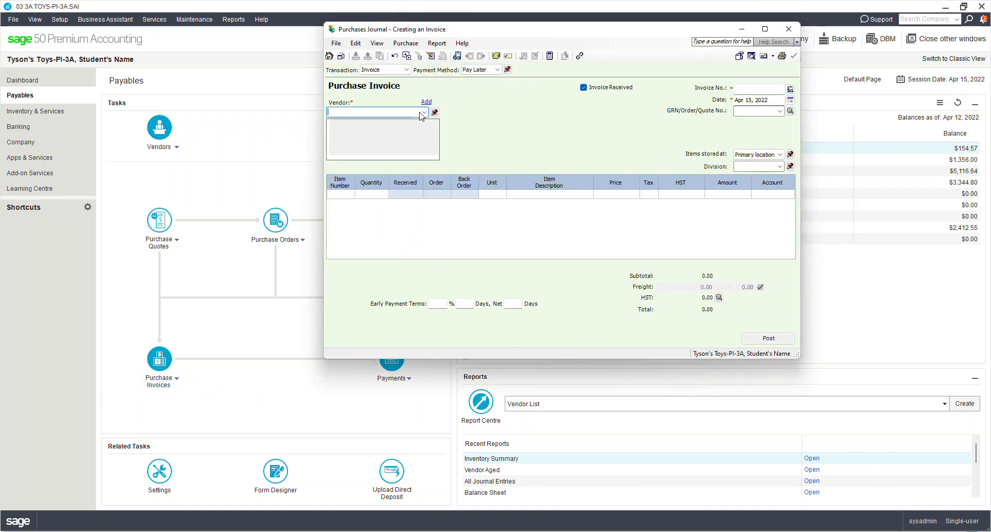
pyautogui.click(422, 113)
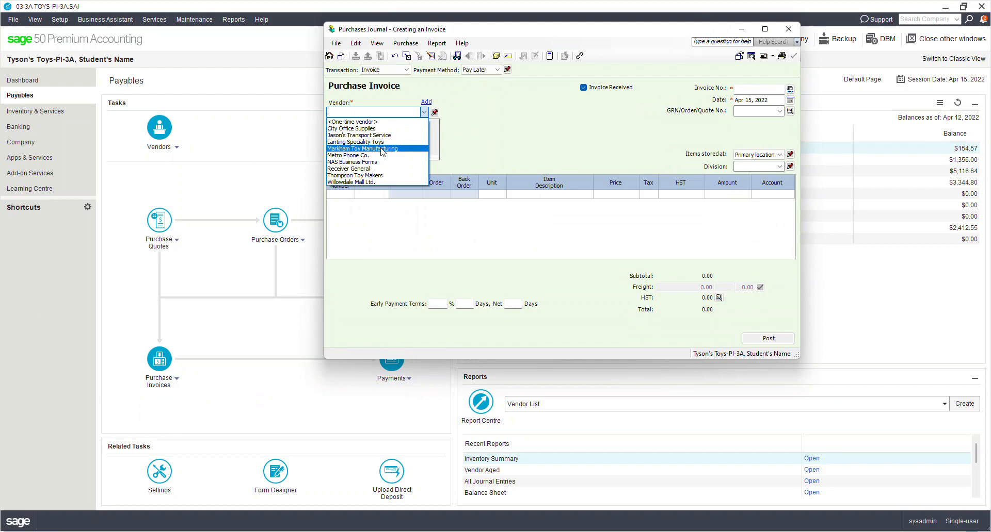
pyautogui.click(382, 148)
pyautogui.click(754, 91)
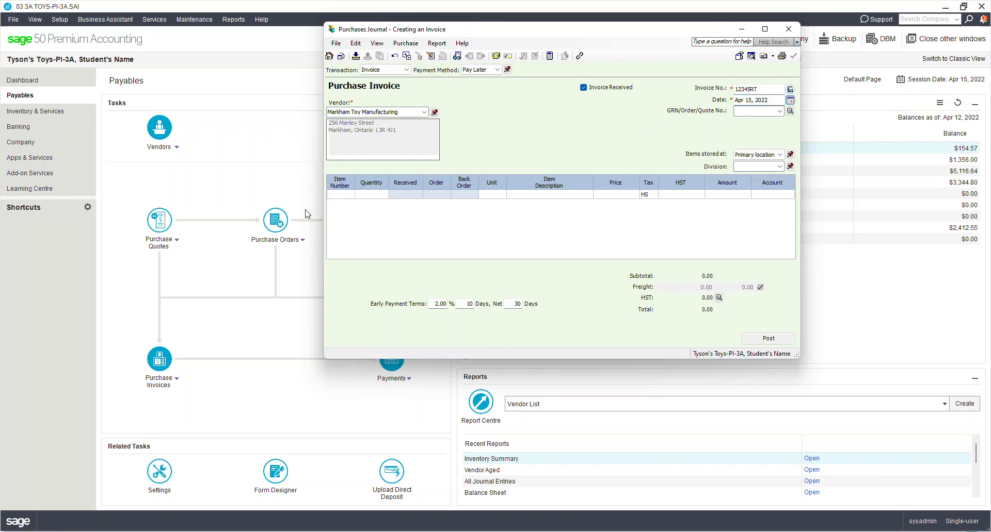
pyautogui.click(346, 195)
pyautogui.doubleClick(346, 195)
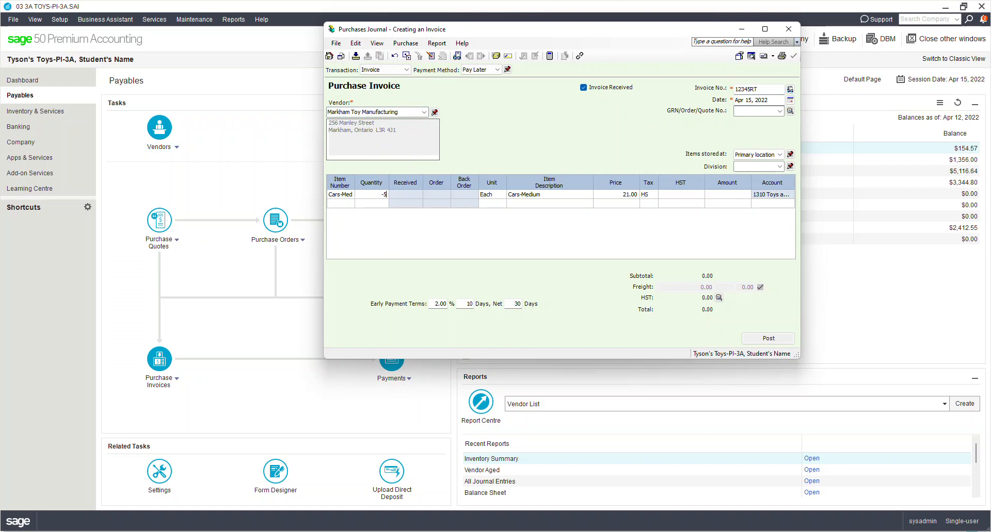
pyautogui.press('Tab')
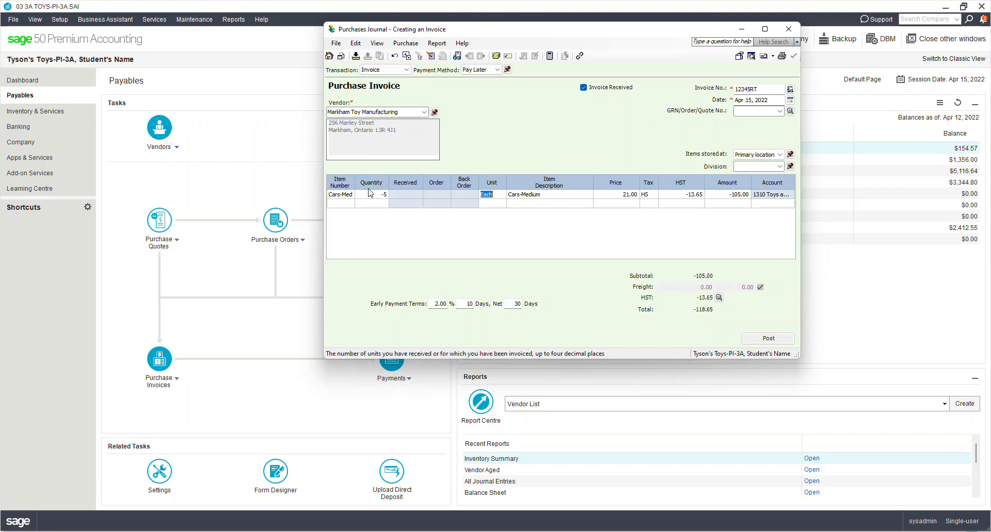
pyautogui.press('Tab')
pyautogui.press('Tab')
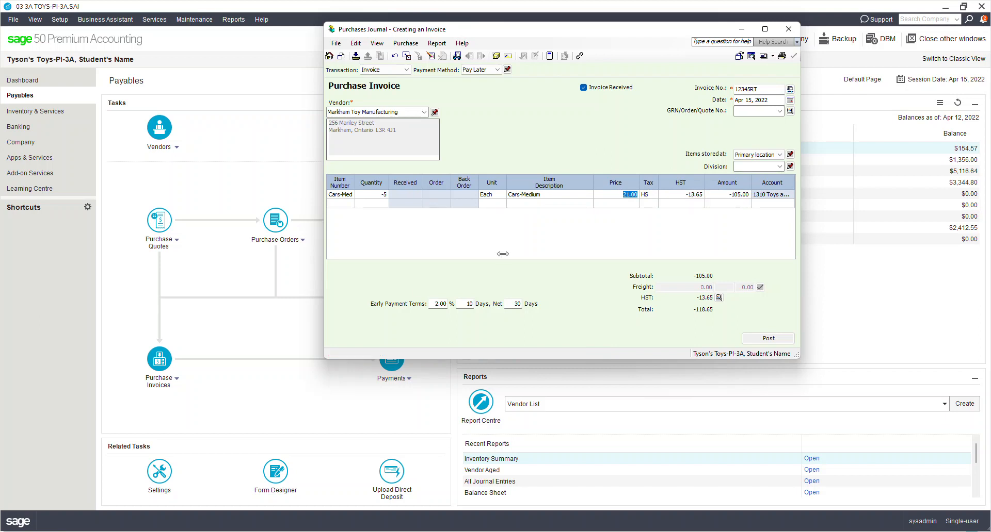
# - Set the payment terms to 2% in 3 days, net 23 days
pyautogui.click(470, 306)
pyautogui.write('3')
pyautogui.press('Tab')
pyautogui.write('23')
pyautogui.press('Tab')
pyautogui.click(514, 304)
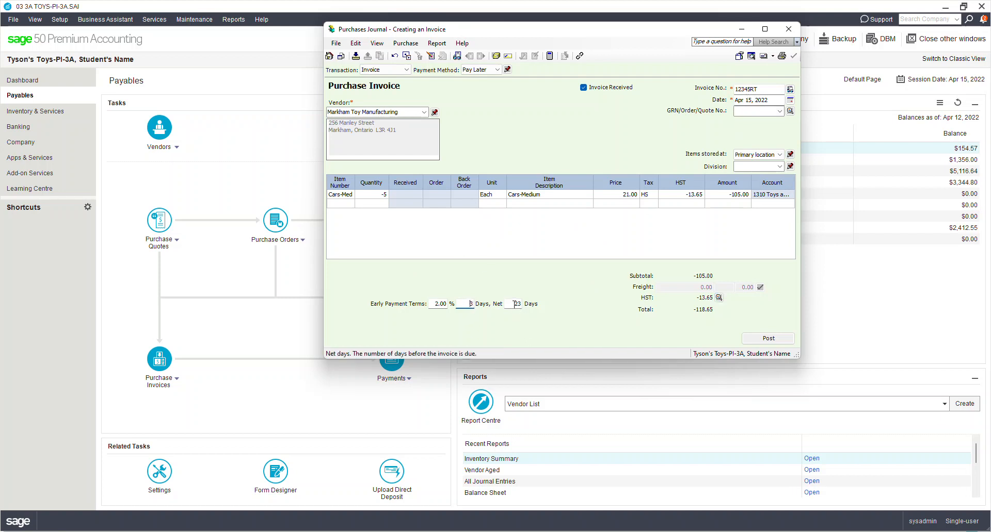
pyautogui.click(457, 304)
pyautogui.doubleClick(466, 305)
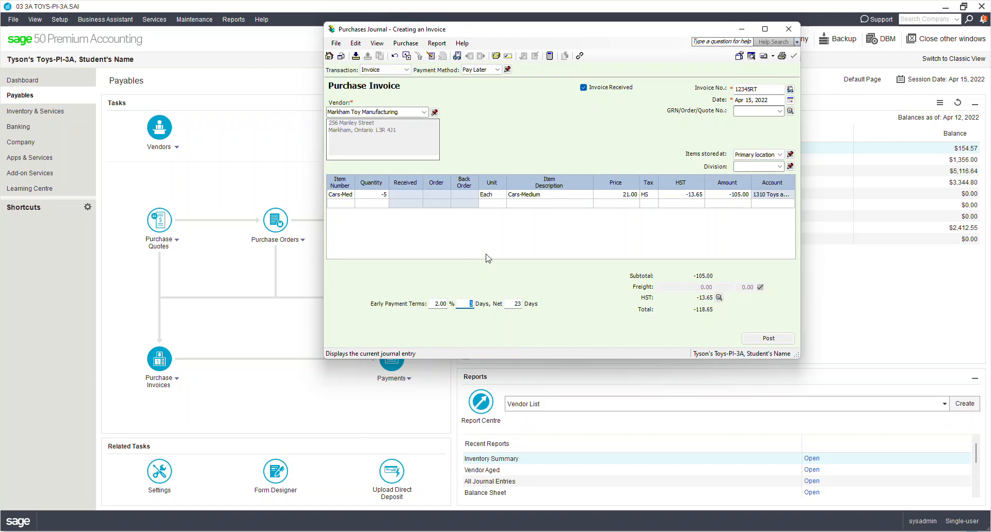
# - Preview the return's journal entry, post it as J3, and close the Purchases Journal
pyautogui.hotkey('ctrl', 'j')
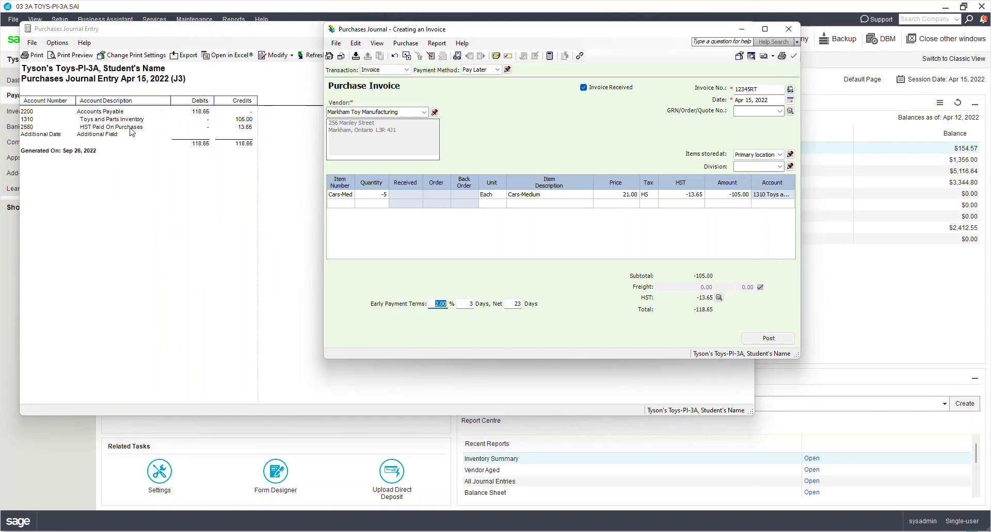
pyautogui.click(262, 65)
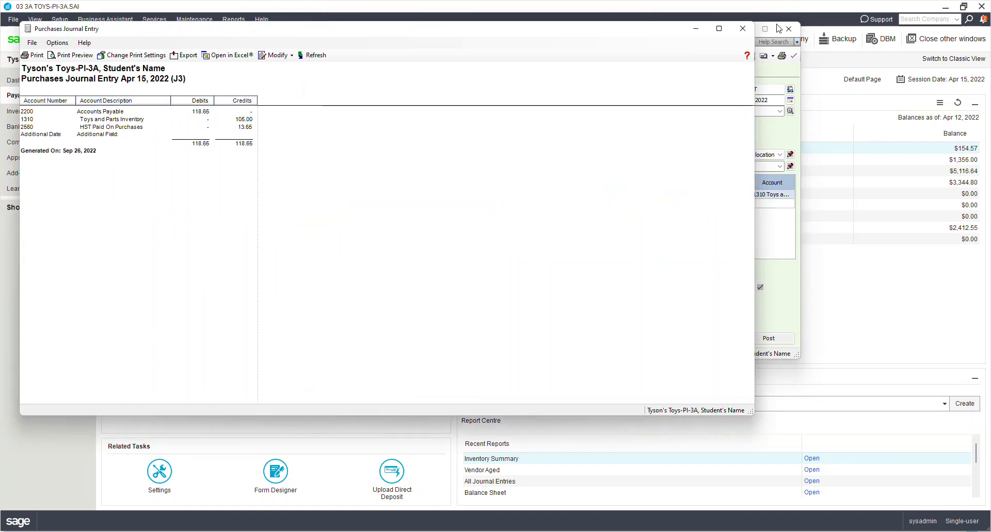
pyautogui.click(741, 28)
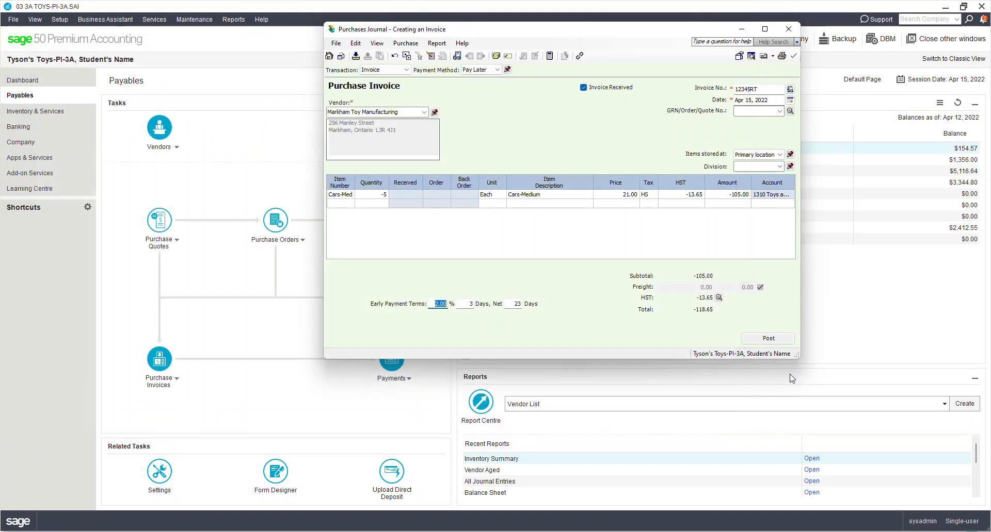
pyautogui.click(768, 339)
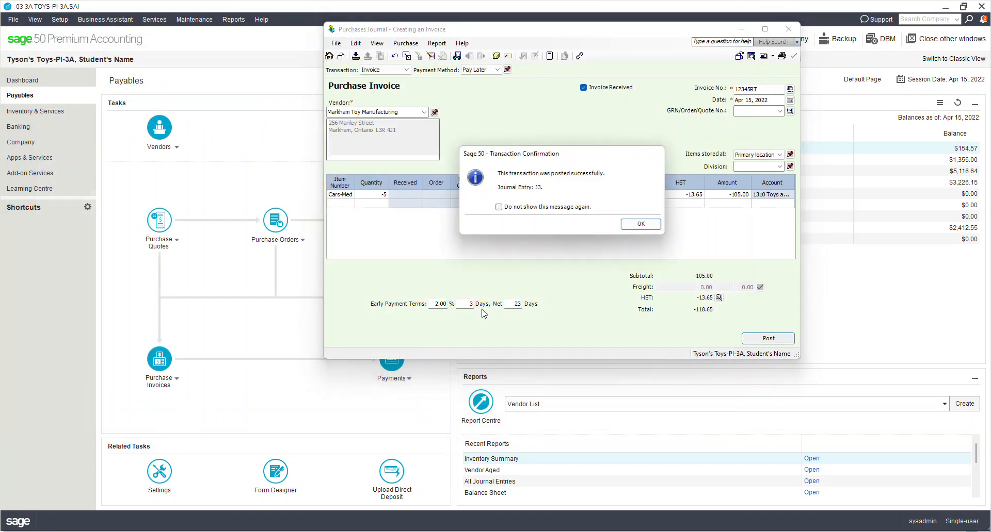
pyautogui.click(641, 224)
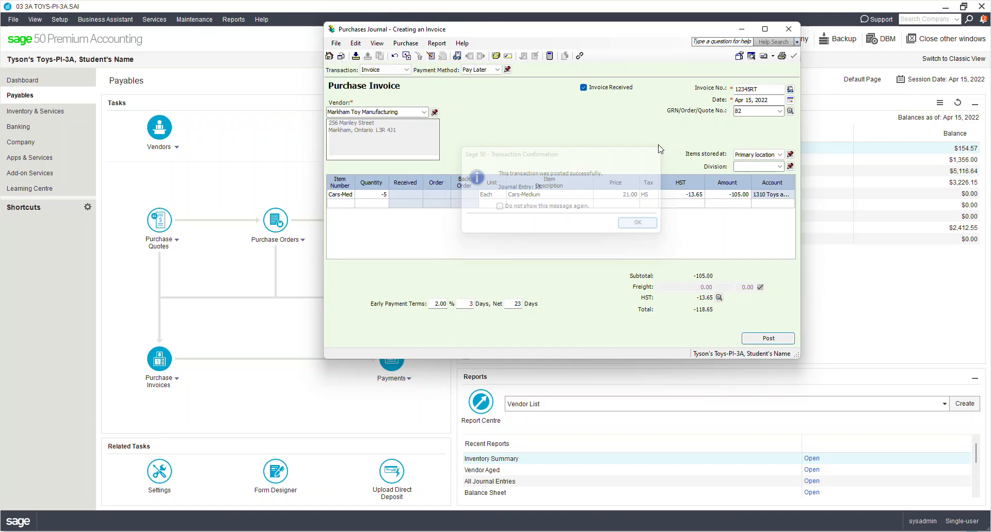
pyautogui.click(789, 28)
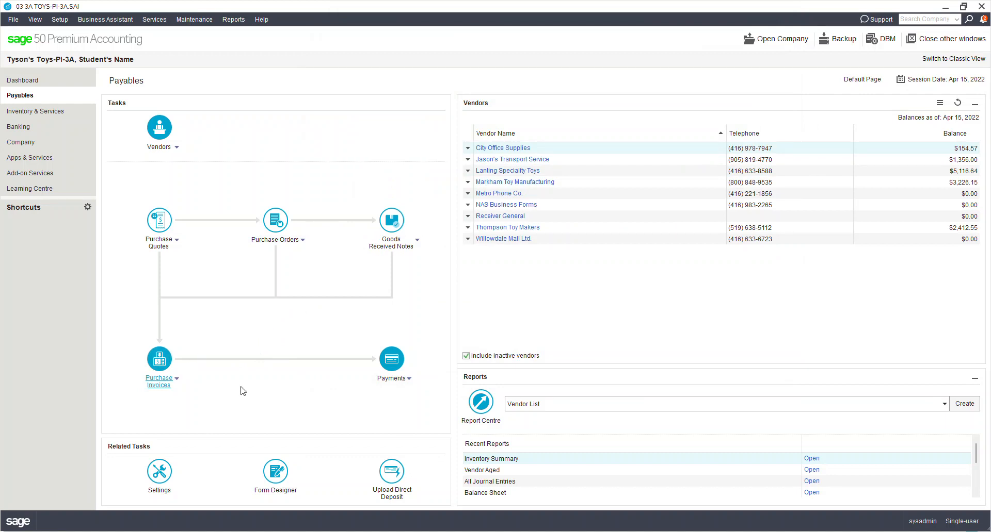
# - Choose Pay Purchase Invoices from the Payables page's Payments options
pyautogui.click(409, 379)
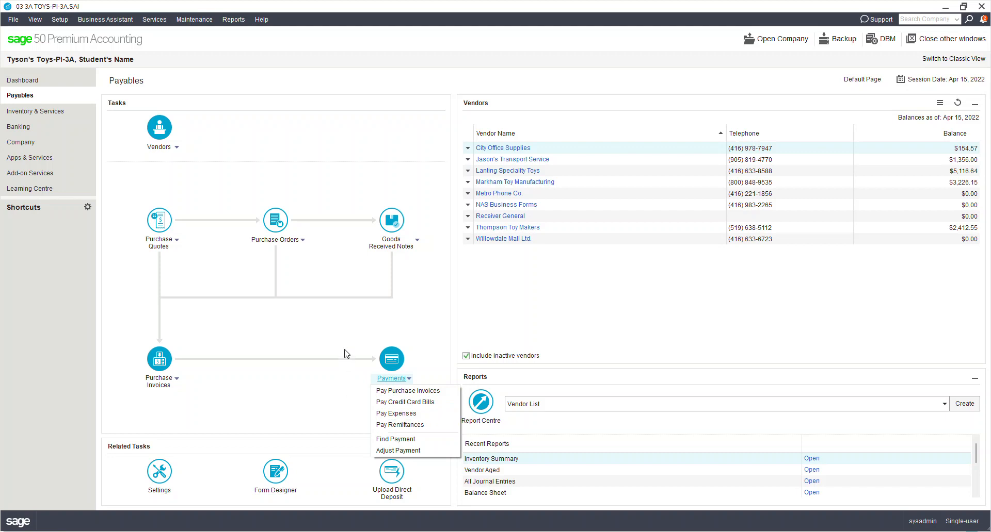
pyautogui.click(400, 397)
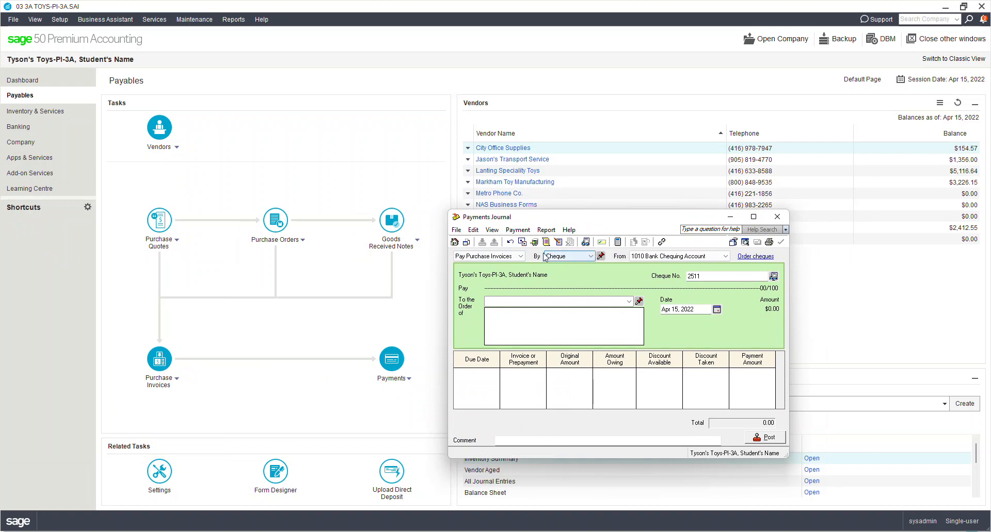
# - Pay Jason's Transport Service invoice 6691 in full for 1,356.00 and begin the payment comment
pyautogui.click(753, 217)
pyautogui.click(182, 88)
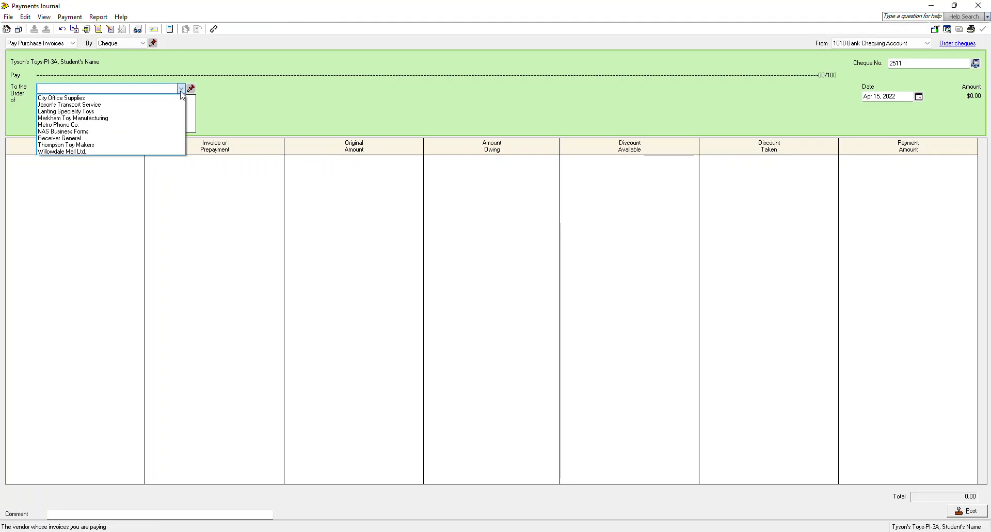
pyautogui.click(119, 105)
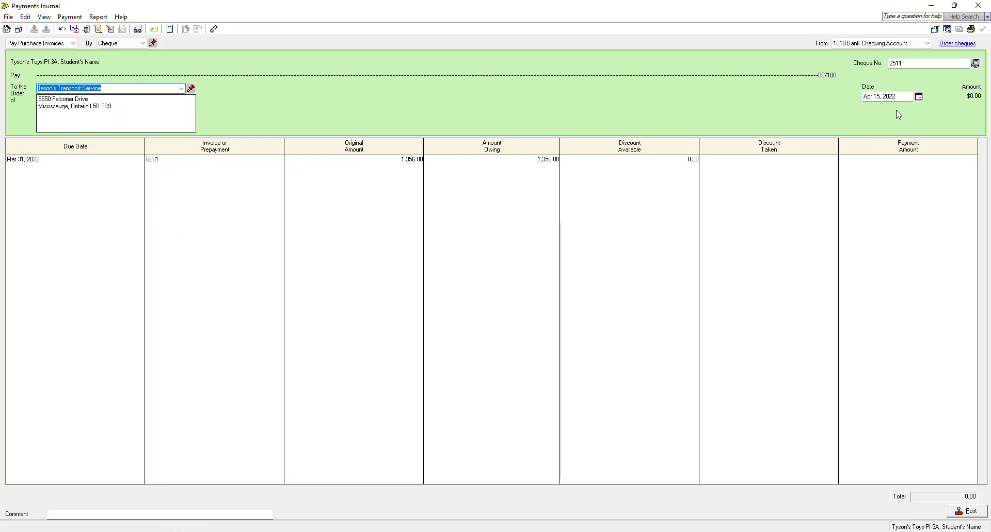
pyautogui.click(28, 160)
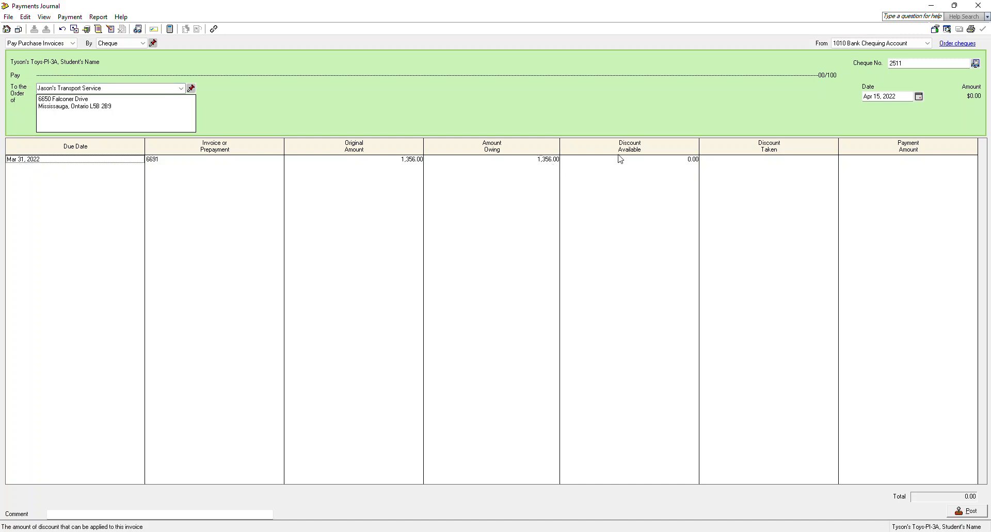
pyautogui.click(663, 164)
pyautogui.click(742, 162)
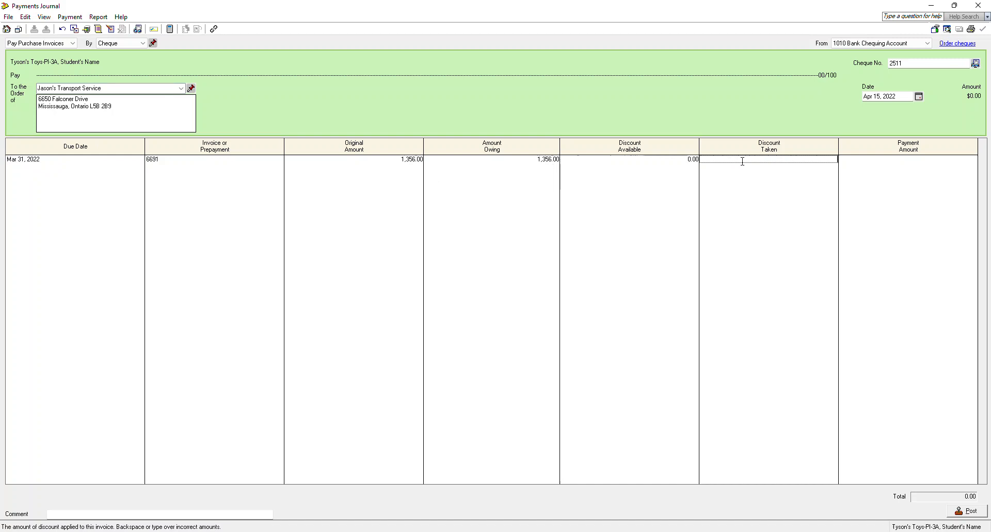
pyautogui.press('Tab')
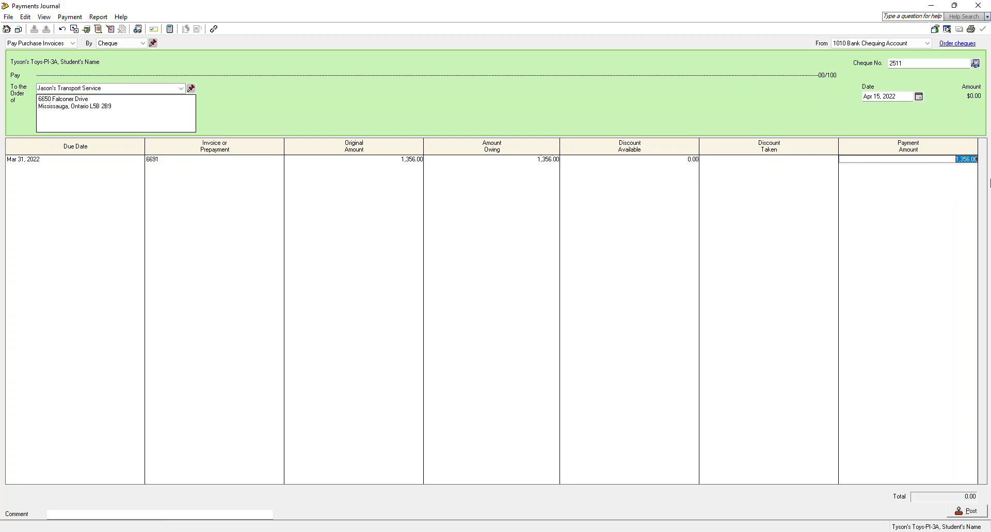
pyautogui.press('Tab')
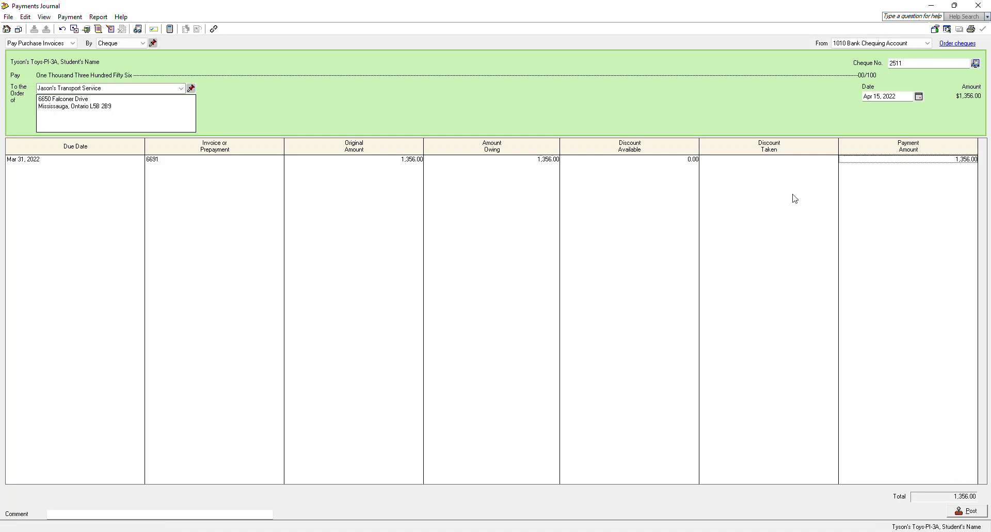
pyautogui.click(126, 512)
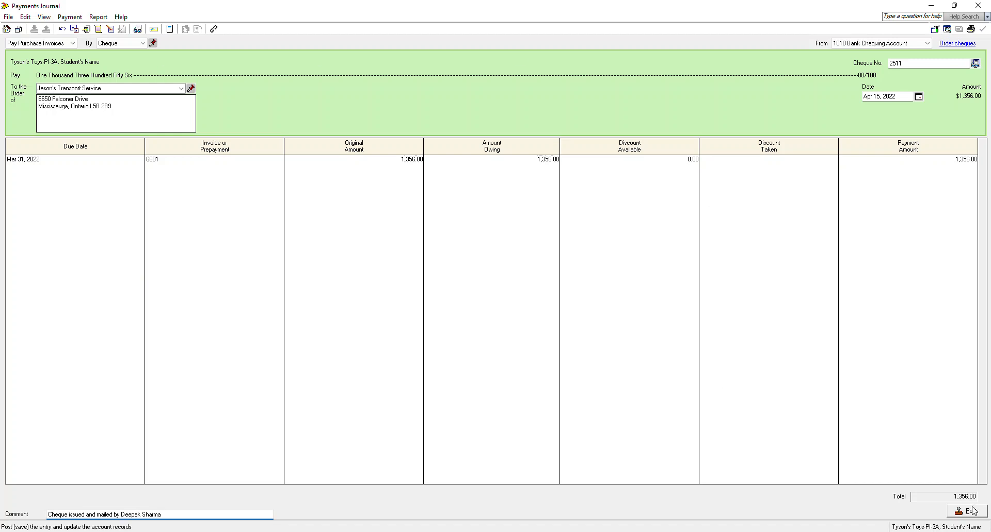
# - Preview the payment's journal entry, post cheque 2511, and close the Payments Journal
pyautogui.click(98, 17)
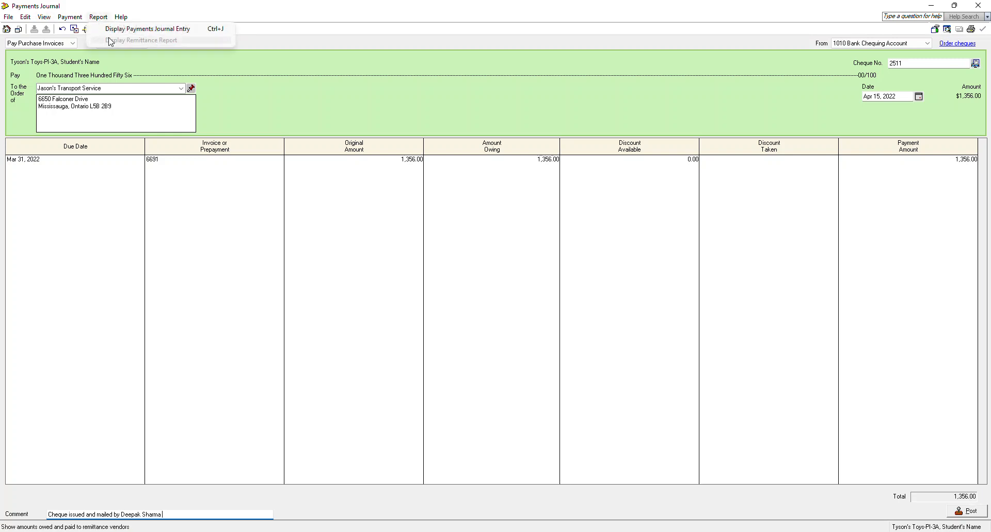
pyautogui.click(112, 31)
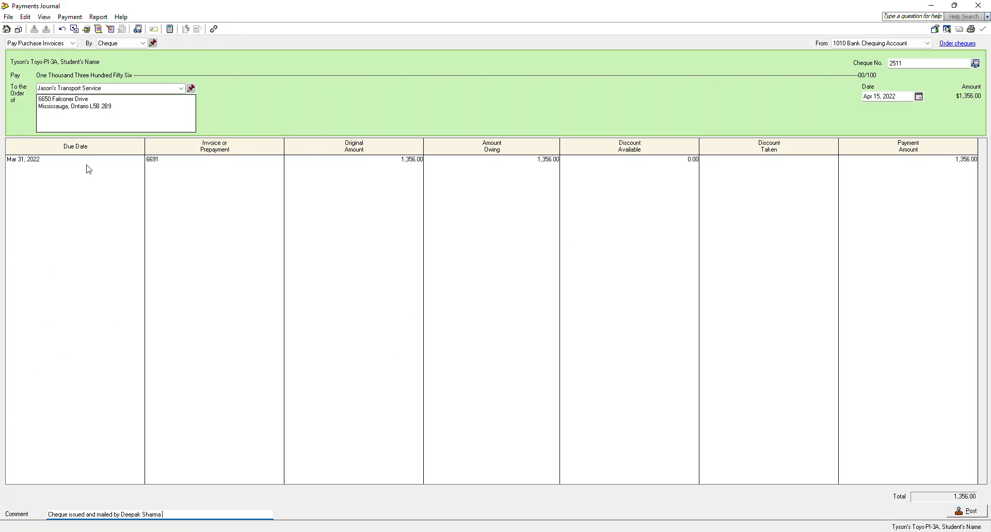
pyautogui.click(404, 531)
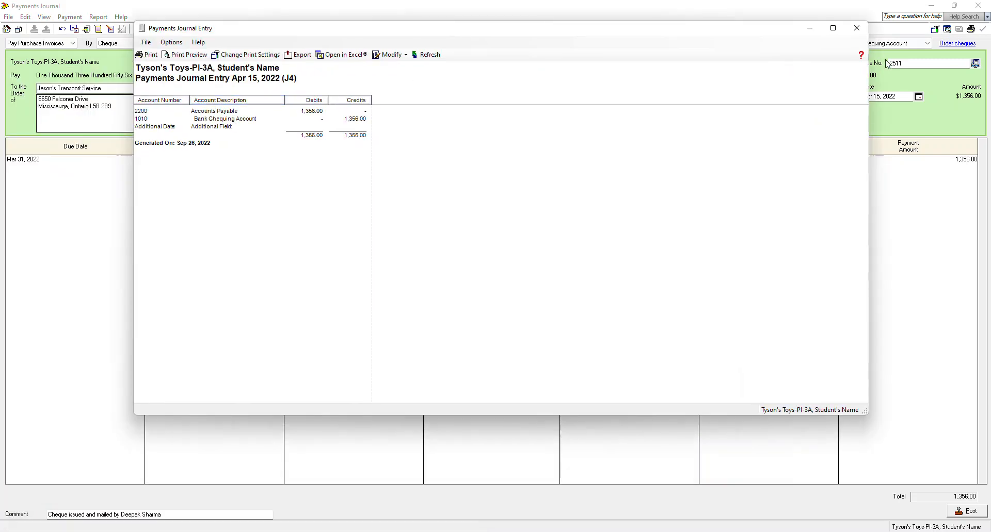
pyautogui.click(855, 29)
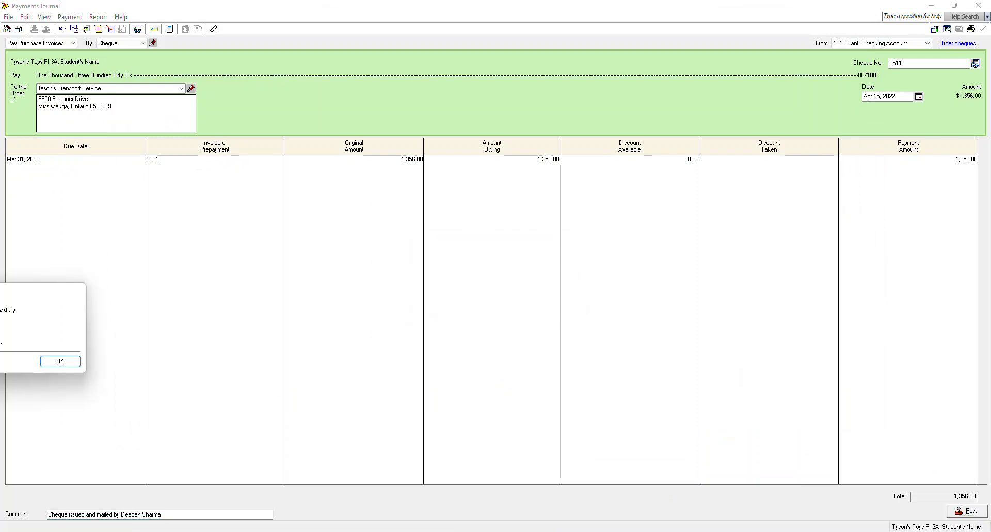
pyautogui.click(557, 274)
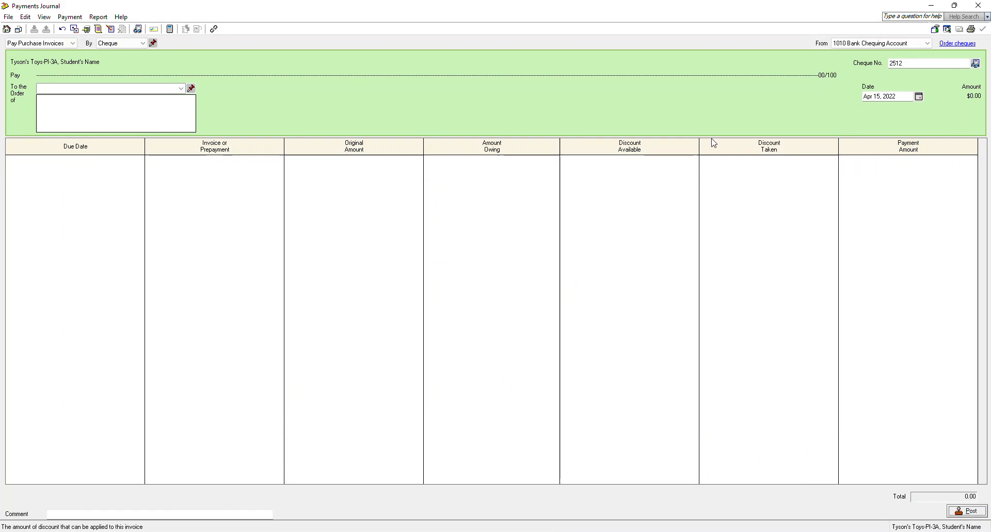
pyautogui.click(978, 7)
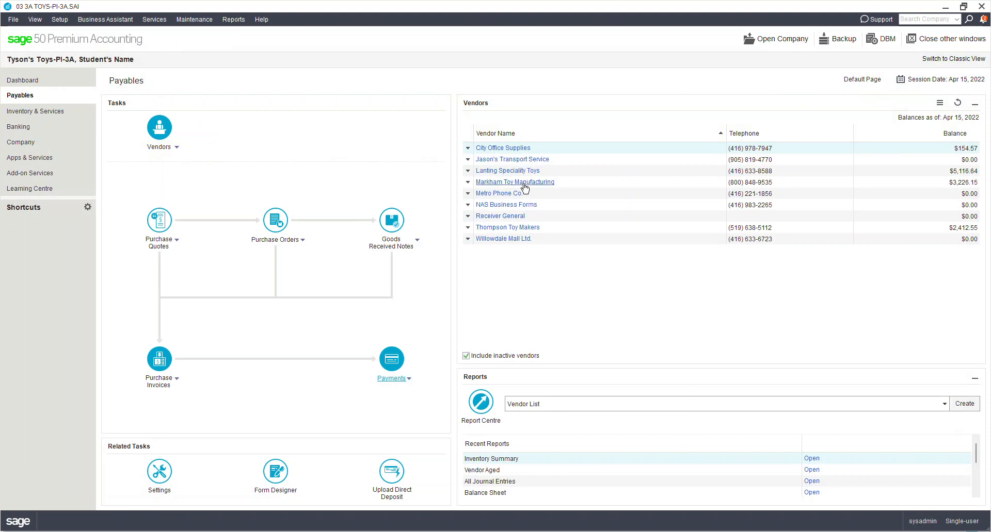
# - Start a Pay Purchase Invoices payment to Markham Toy Manufacturing
pyautogui.click(403, 379)
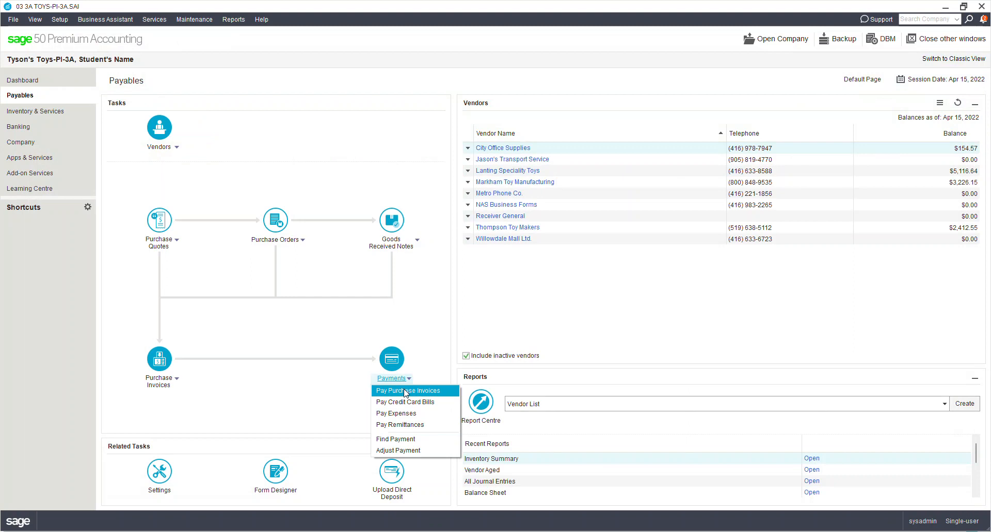
pyautogui.click(404, 391)
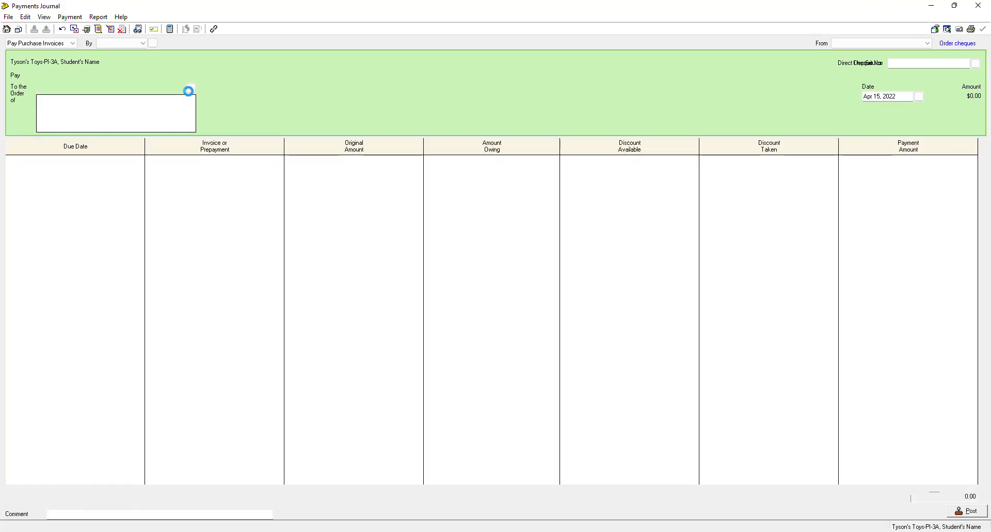
pyautogui.click(181, 88)
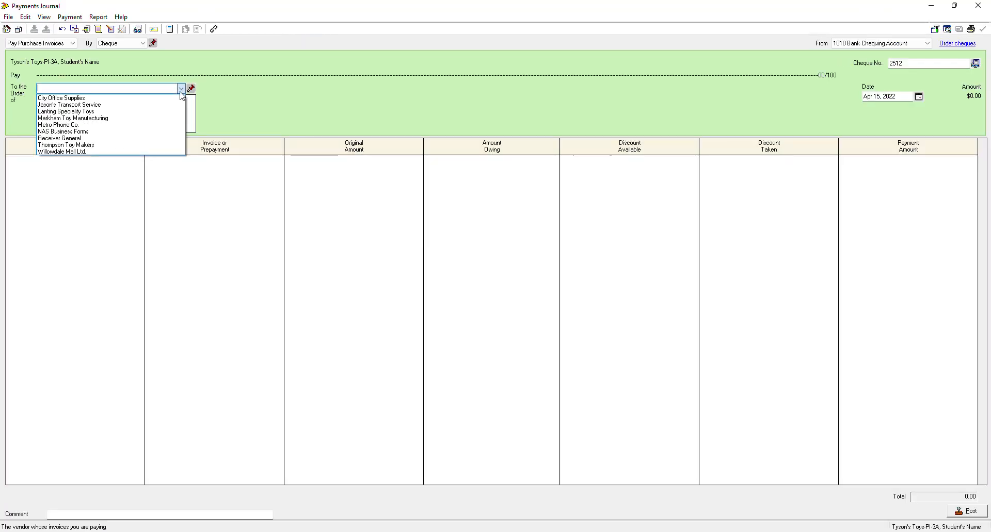
pyautogui.click(123, 118)
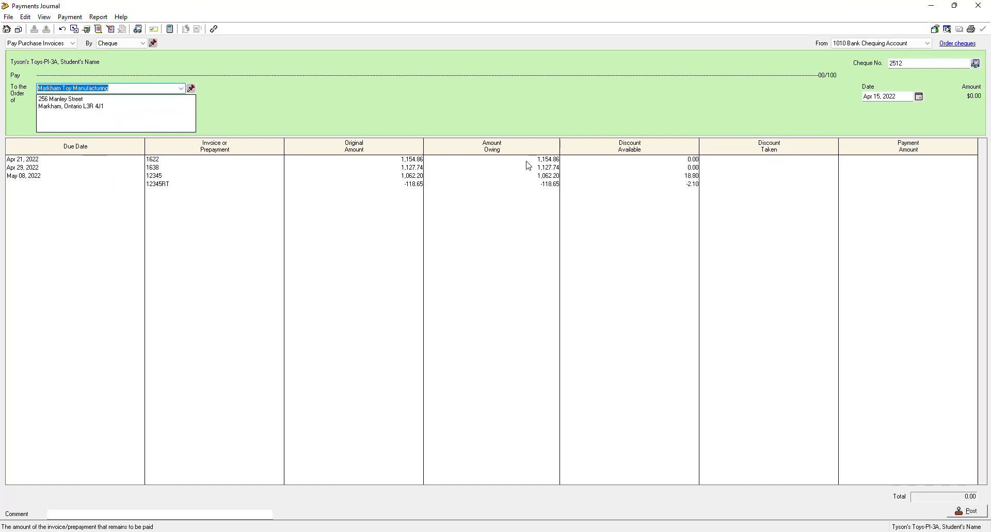
# - Take the discounts and pay invoices 1622, 1638, 12345 and 12345RT, then add a payment comment
pyautogui.click(769, 160)
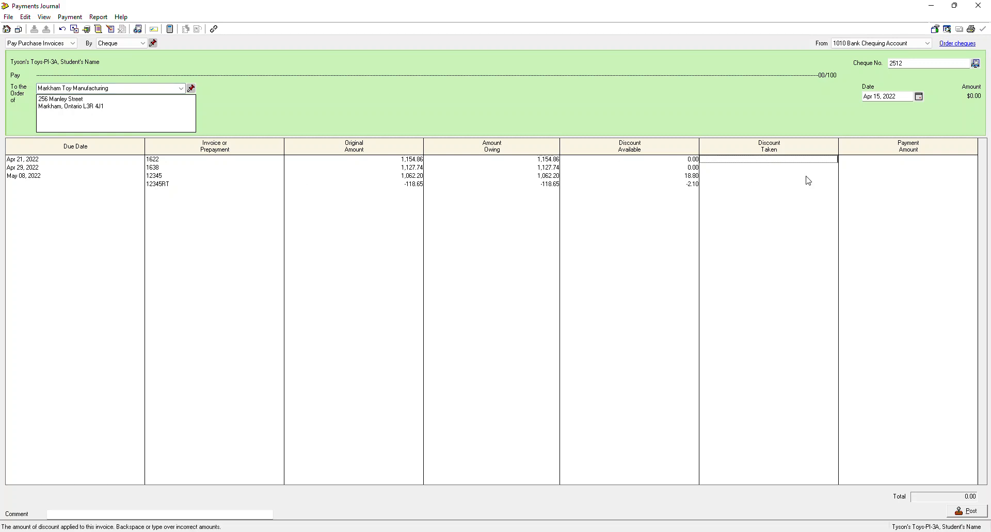
pyautogui.press('Tab')
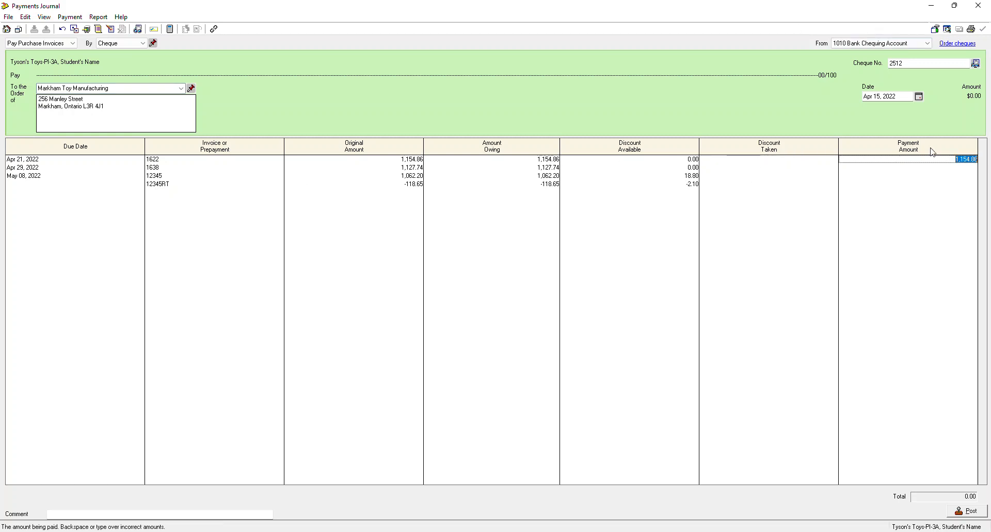
pyautogui.press('Tab')
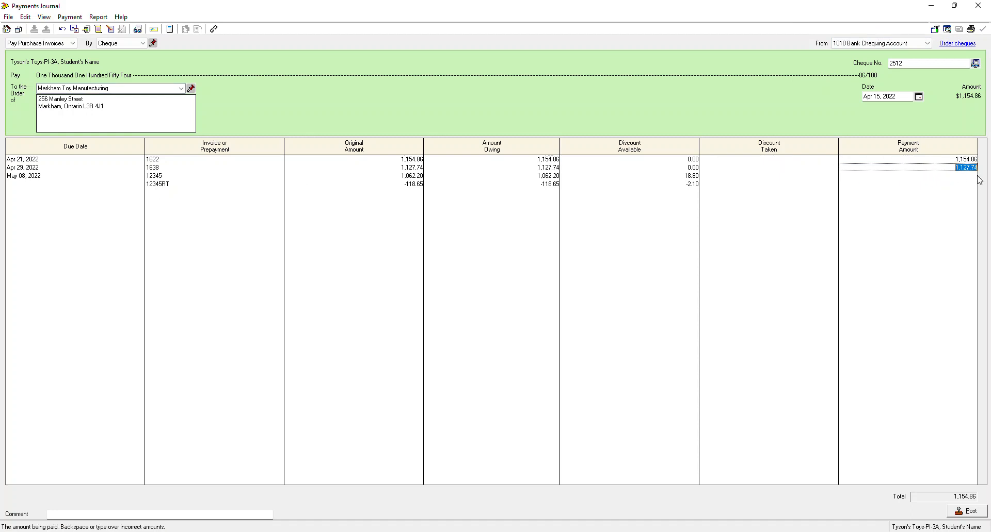
pyautogui.press('Tab')
pyautogui.press('Tab')
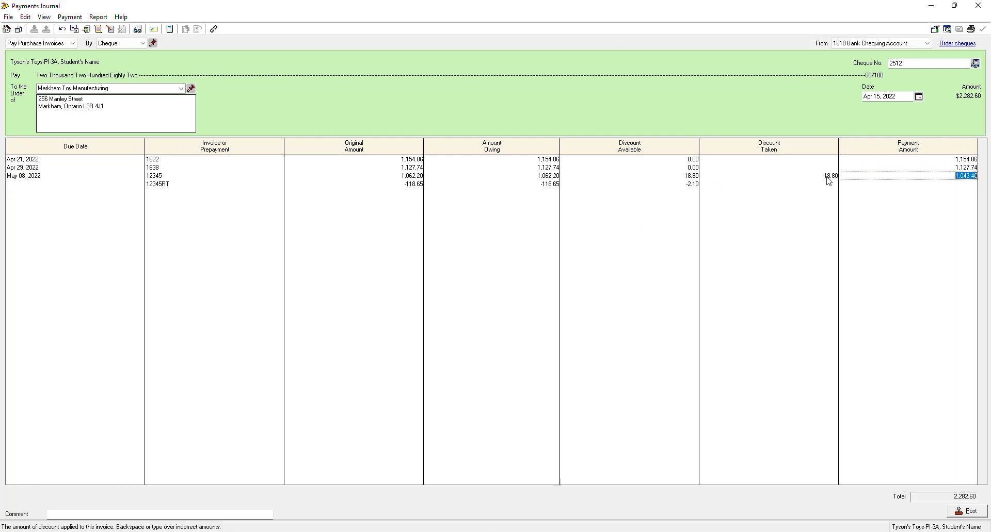
pyautogui.press('Tab')
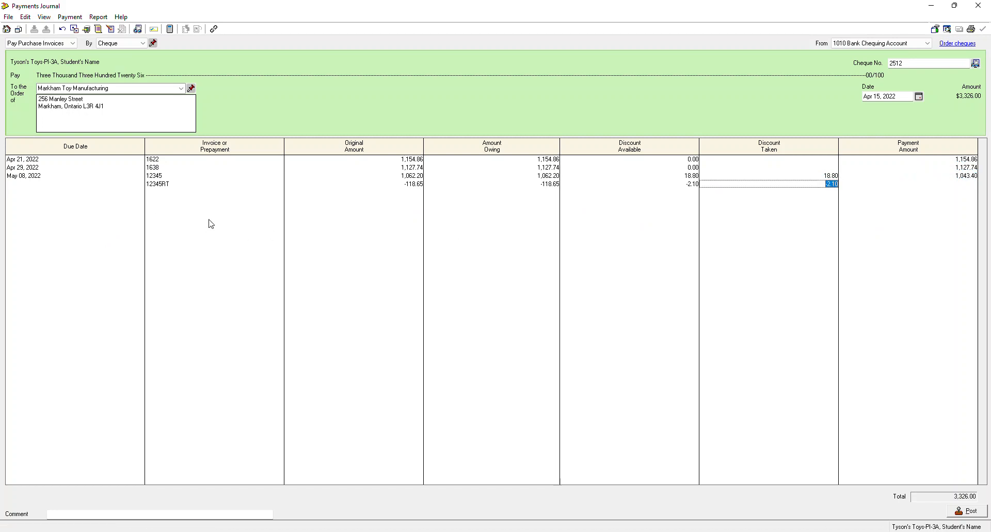
pyautogui.press('Tab')
pyautogui.press('Tab')
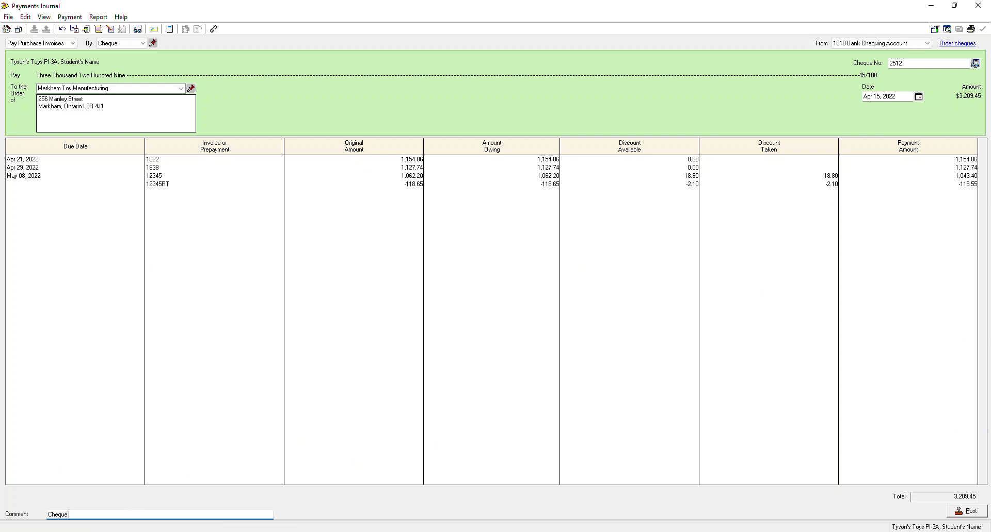
pyautogui.press('Tab')
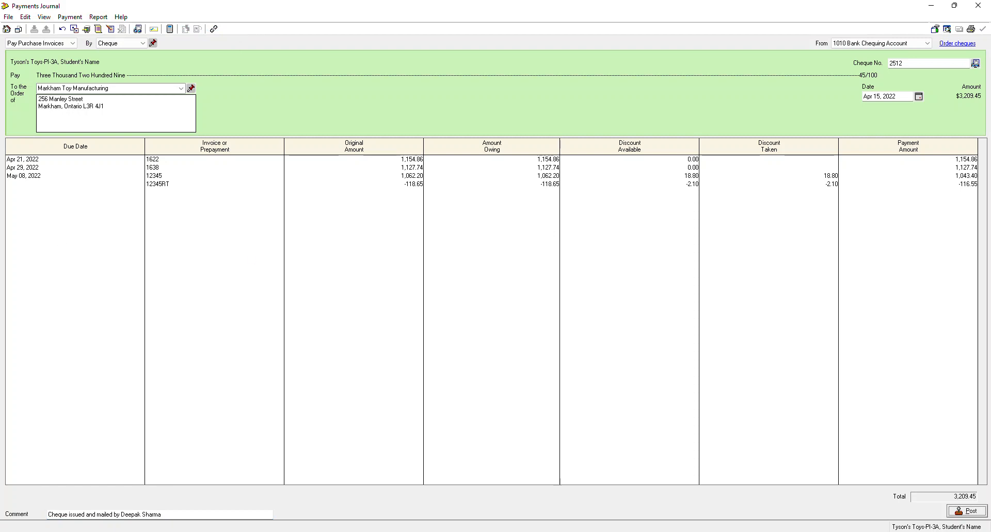
# - Review the journal entry, post cheque 2512 for $3,209.45, and close the payments journal
pyautogui.hotkey('ctrl', 'j')
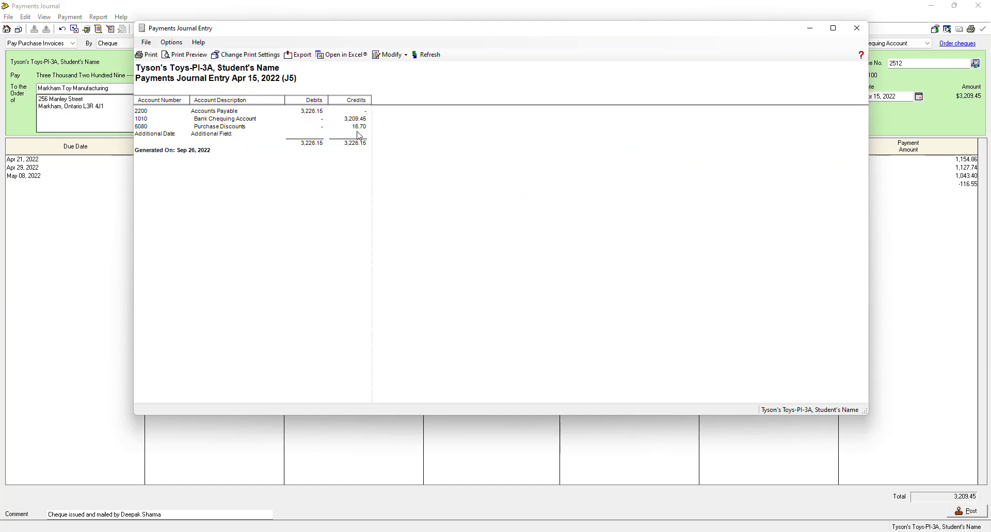
pyautogui.click(856, 27)
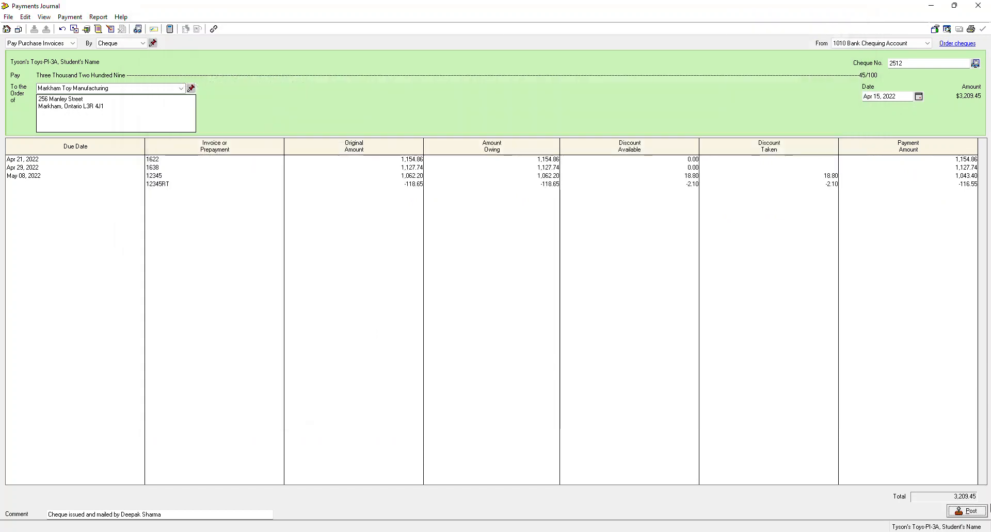
pyautogui.click(967, 511)
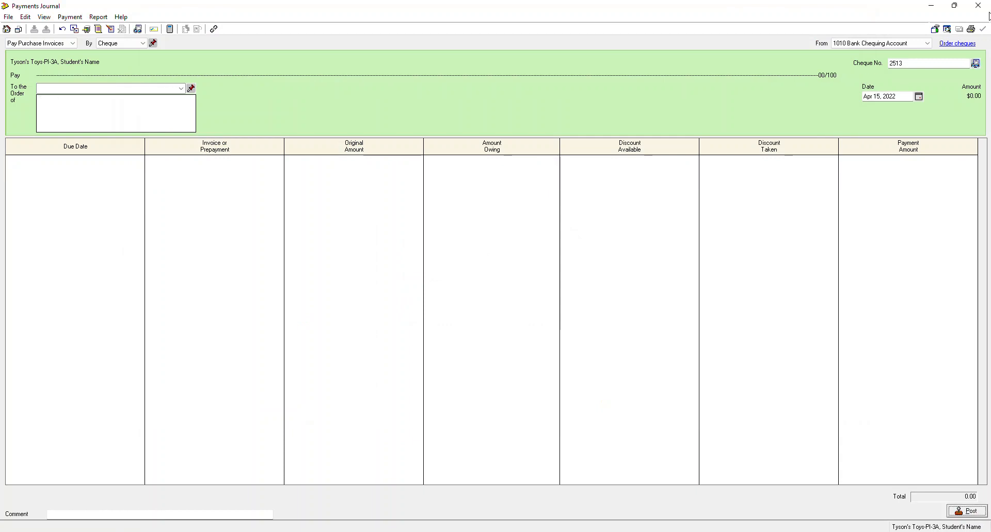
pyautogui.click(977, 5)
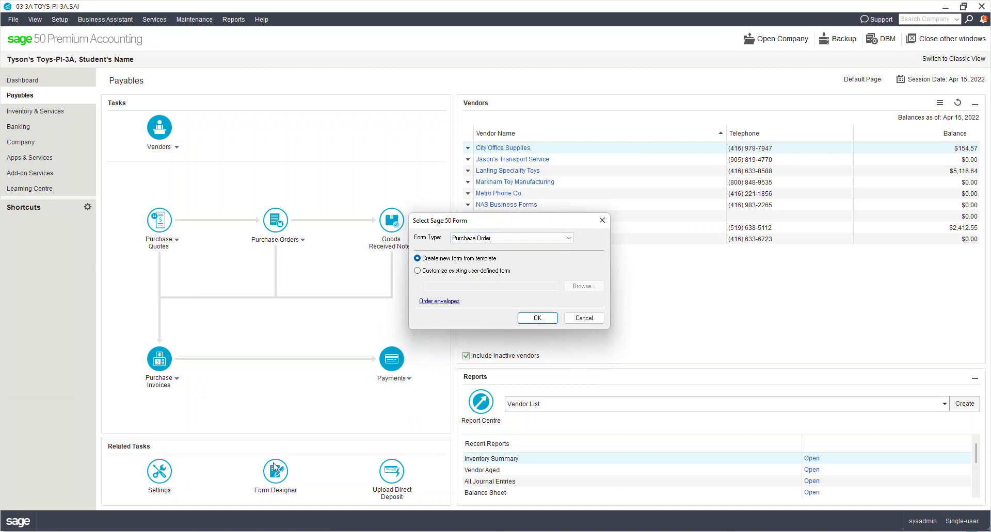
pyautogui.click(502, 239)
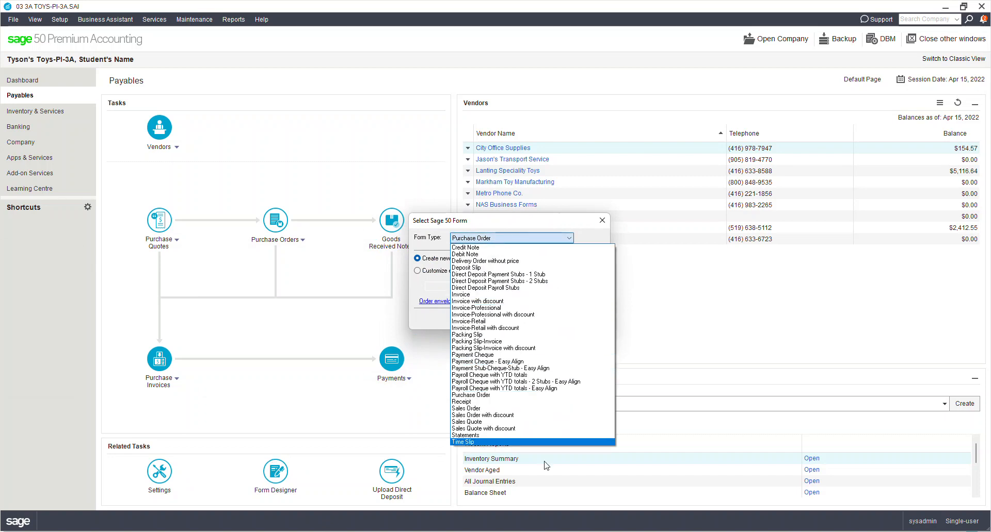
pyautogui.click(440, 289)
pyautogui.click(570, 319)
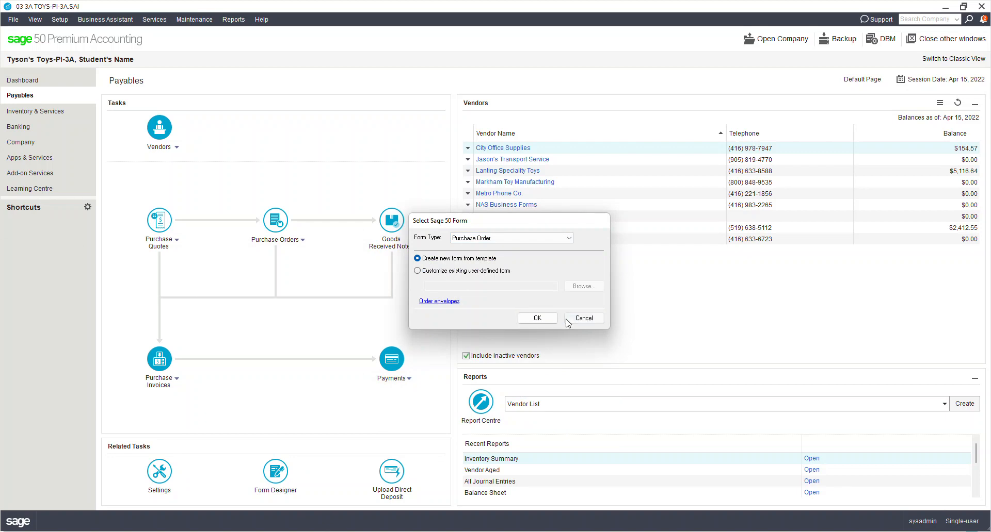
# - Start a new purchase order and widen its Account column
pyautogui.click(263, 245)
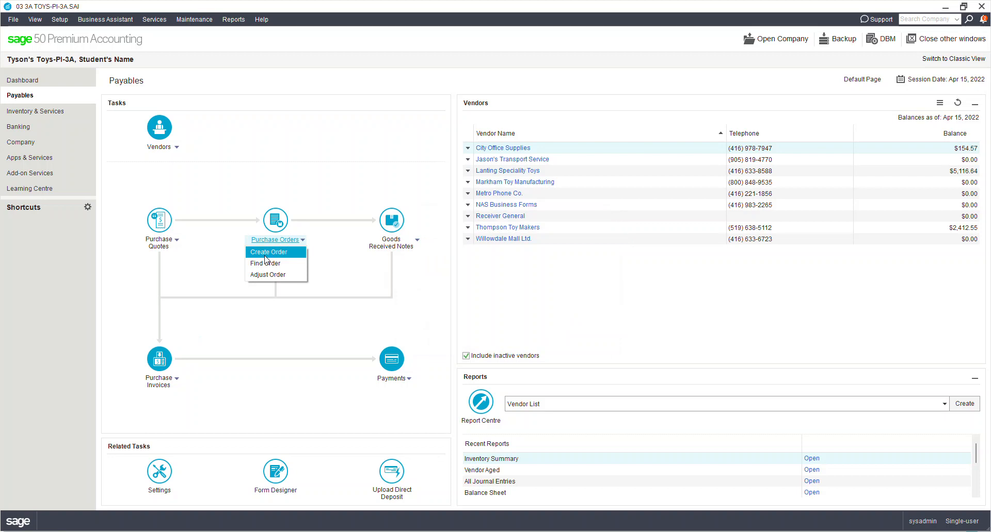
pyautogui.click(265, 256)
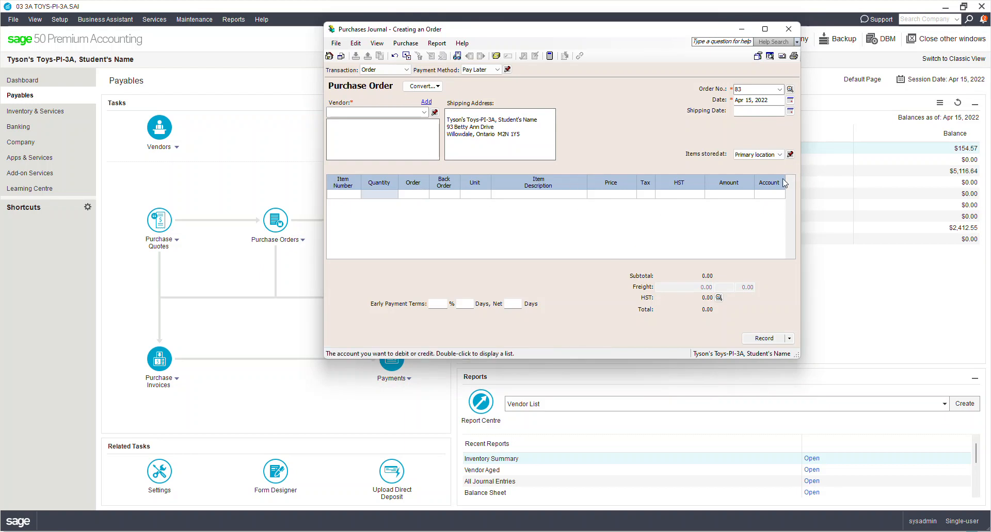
pyautogui.moveTo(782, 180); pyautogui.dragTo(794, 181)
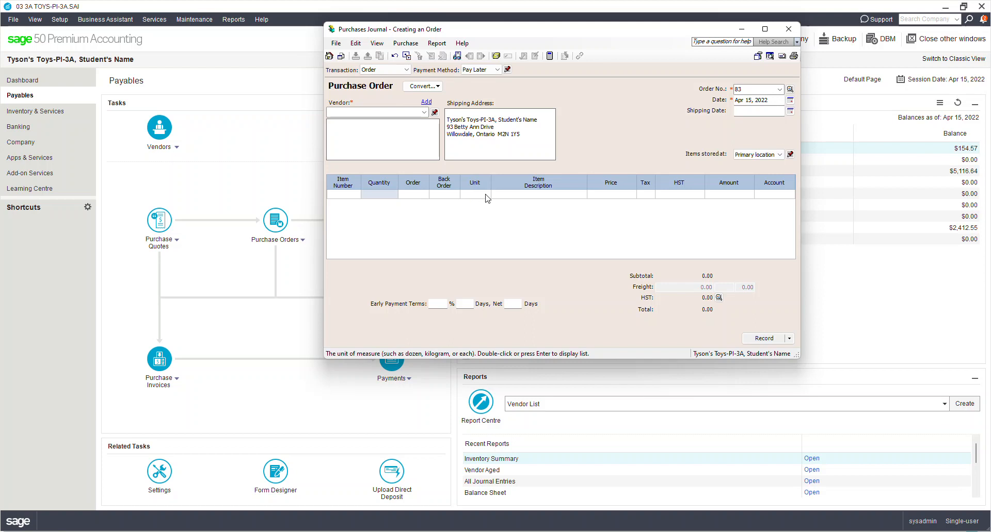
pyautogui.click(476, 194)
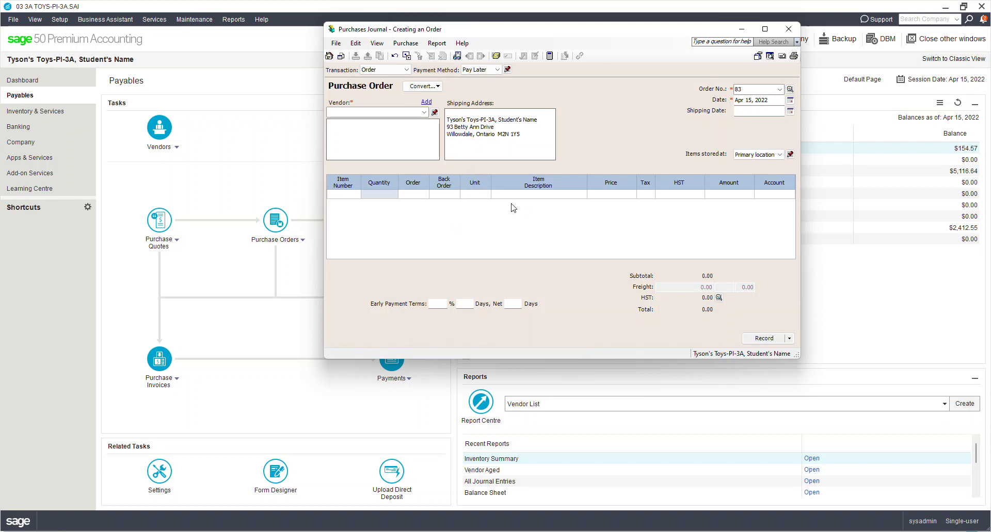
# - Hide the Unit column on purchase orders through Customize Journal
pyautogui.click(407, 56)
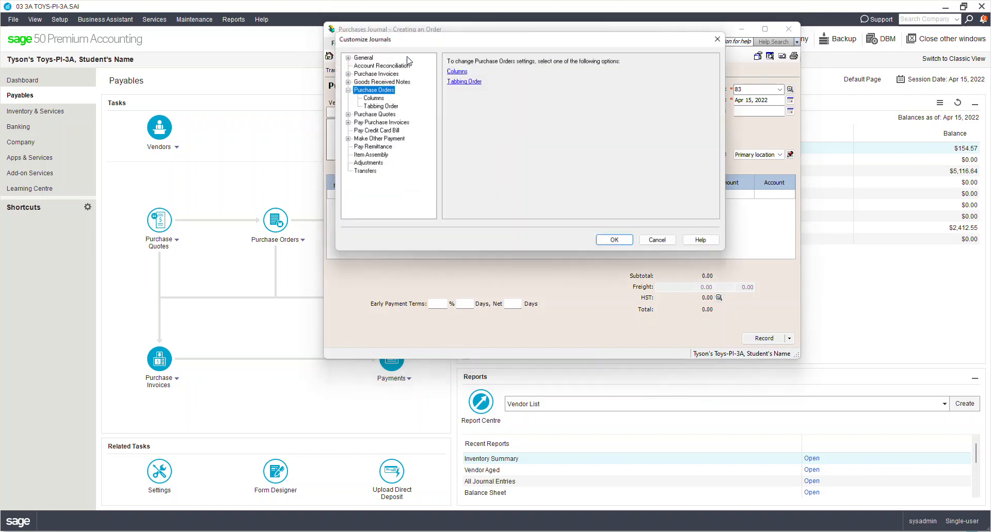
pyautogui.click(458, 70)
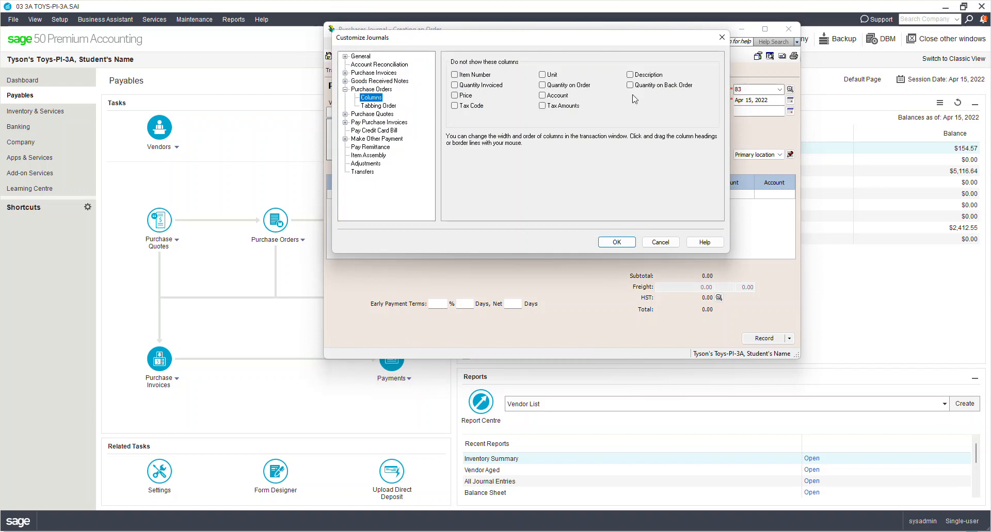
pyautogui.click(542, 75)
pyautogui.click(619, 243)
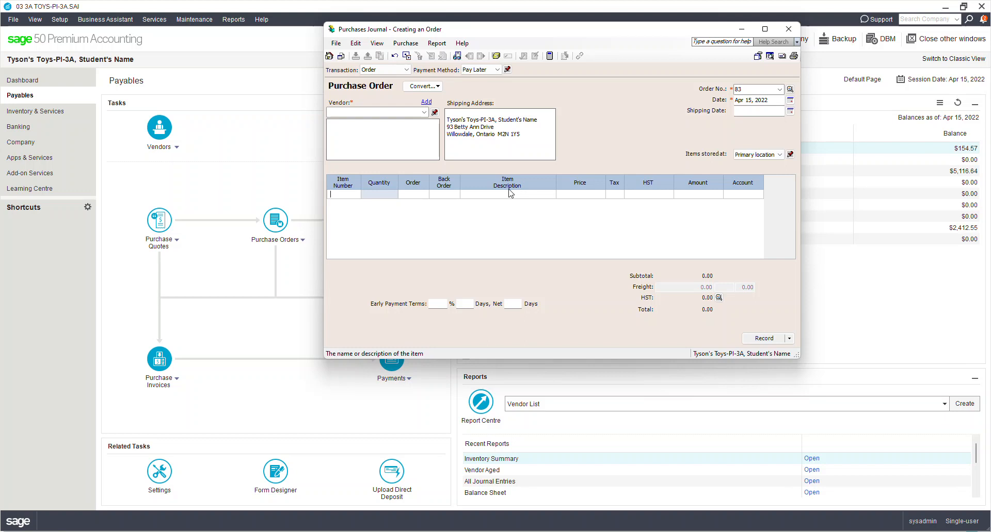
# - Close the purchase order window, reopen it, then close the journal to return to Payables
pyautogui.click(786, 30)
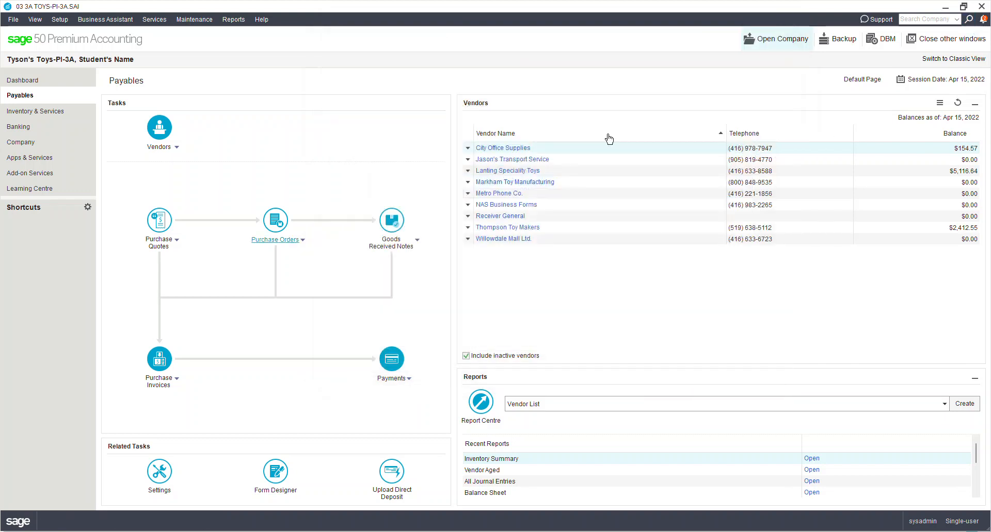
pyautogui.click(274, 221)
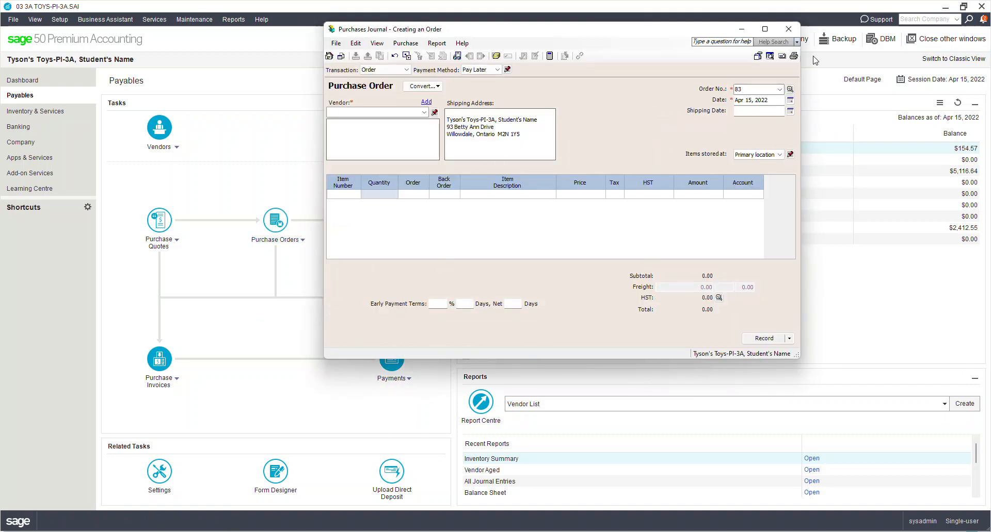
pyautogui.click(787, 30)
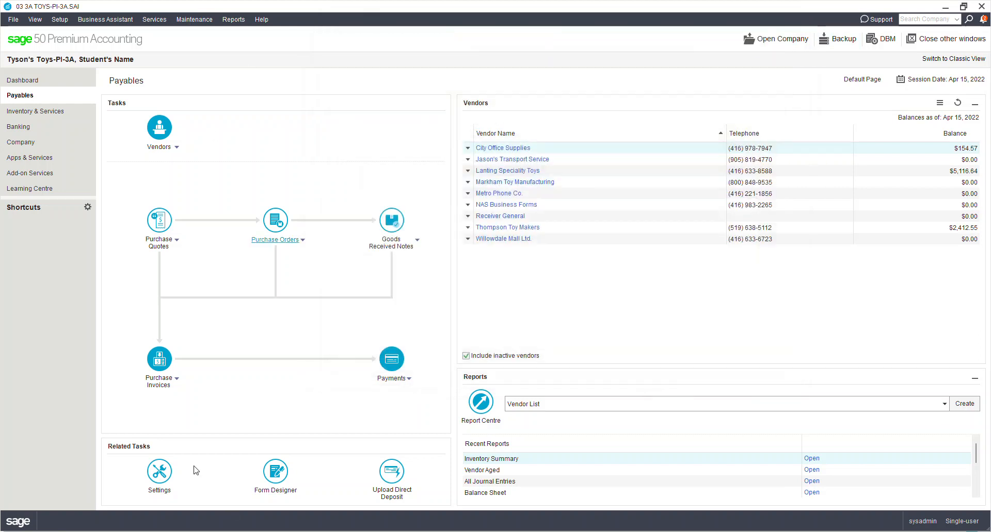
# - On a new purchase invoice, hide the Unit and Division columns via Customize Journal, then close it
pyautogui.click(159, 360)
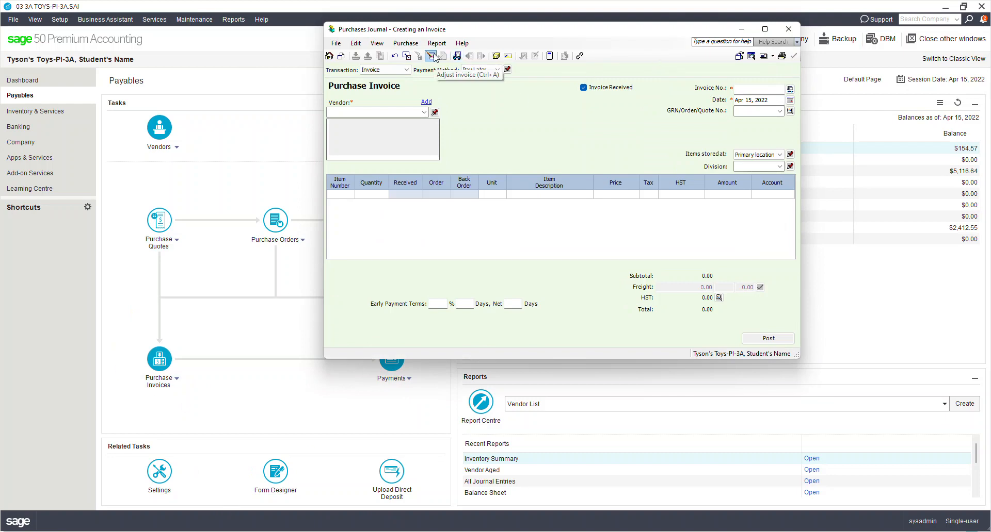
pyautogui.click(407, 55)
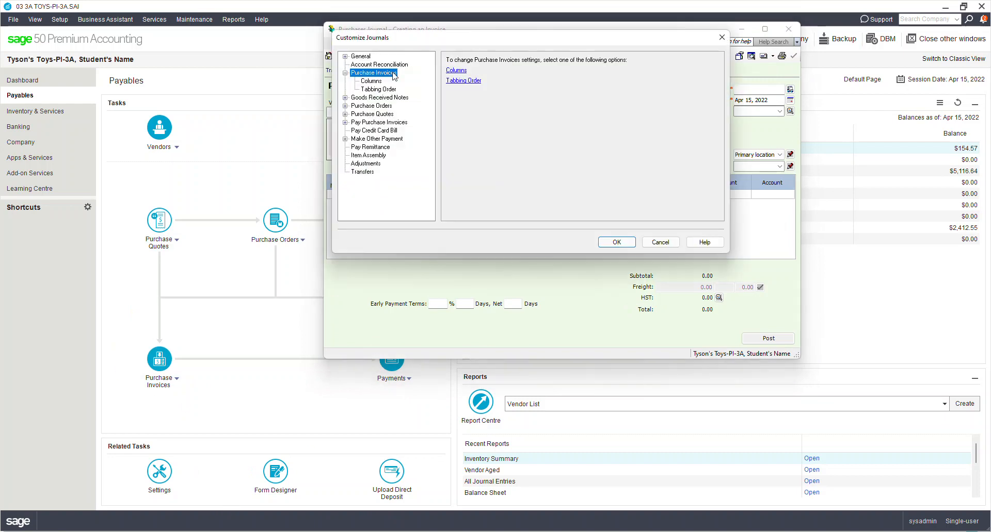
pyautogui.click(462, 71)
pyautogui.click(542, 76)
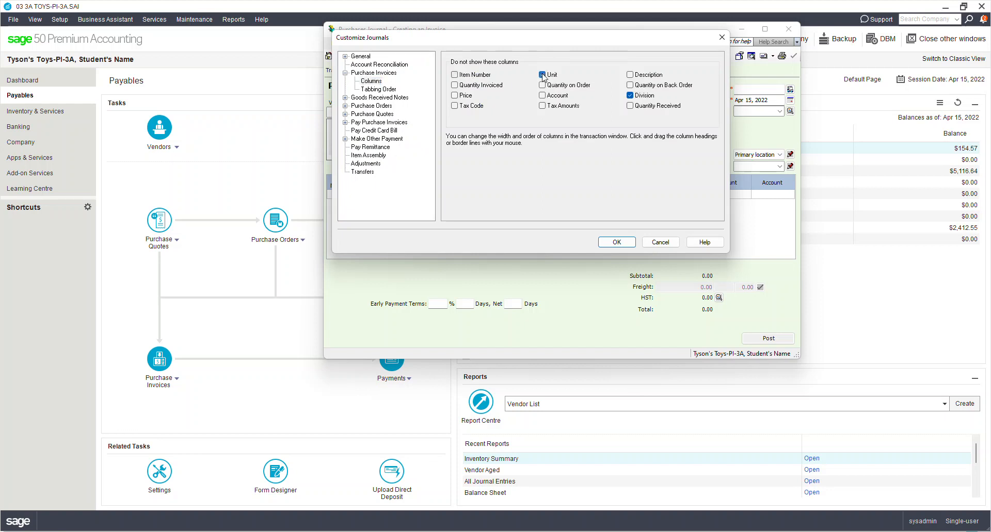
pyautogui.click(621, 242)
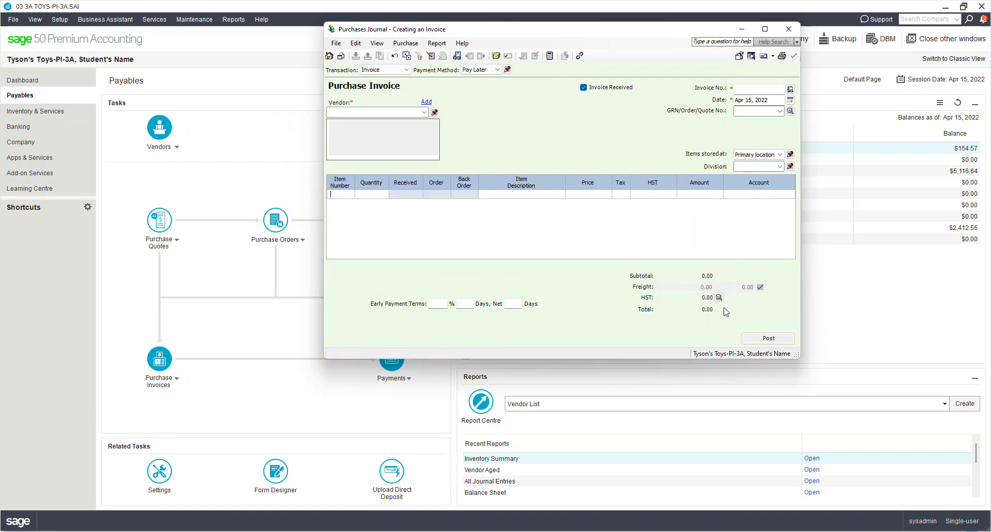
pyautogui.click(787, 30)
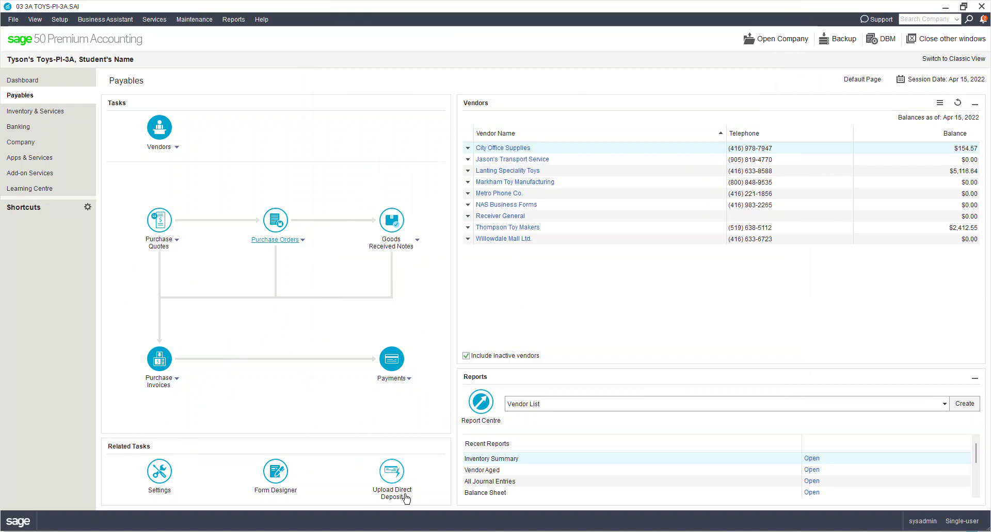
# - Generate the Payables Pending Purchase Orders By Vendor report with default Summary, all-vendor options
pyautogui.click(240, 20)
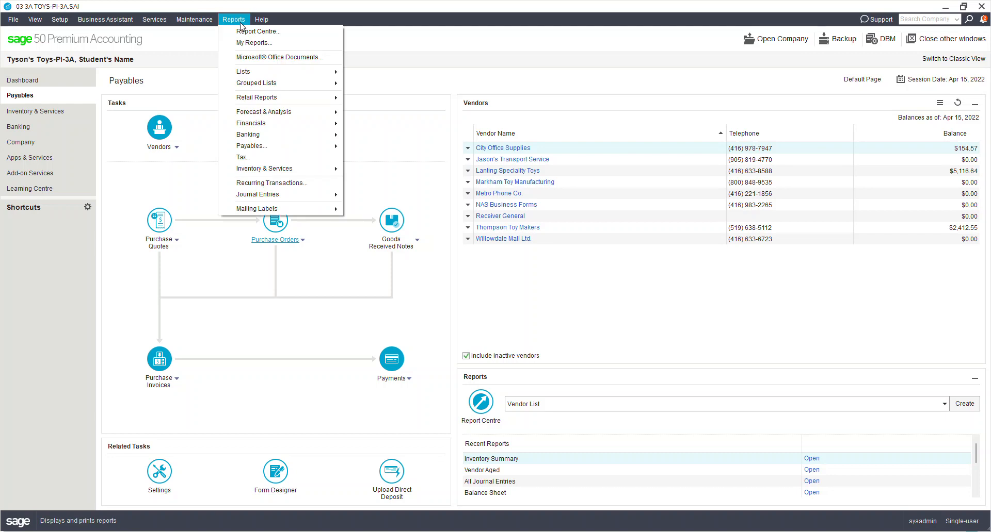
pyautogui.moveTo(252, 127)
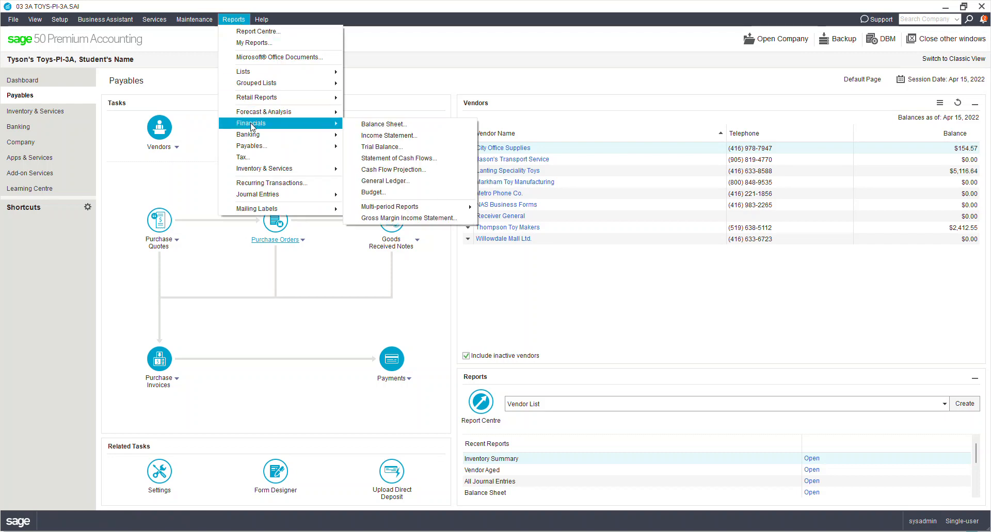
pyautogui.click(237, 21)
pyautogui.click(237, 21)
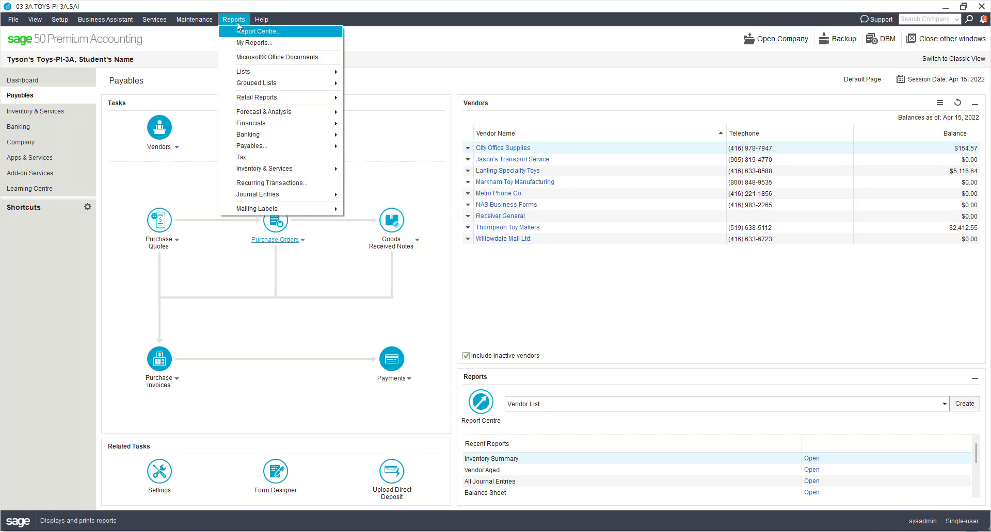
pyautogui.moveTo(263, 147)
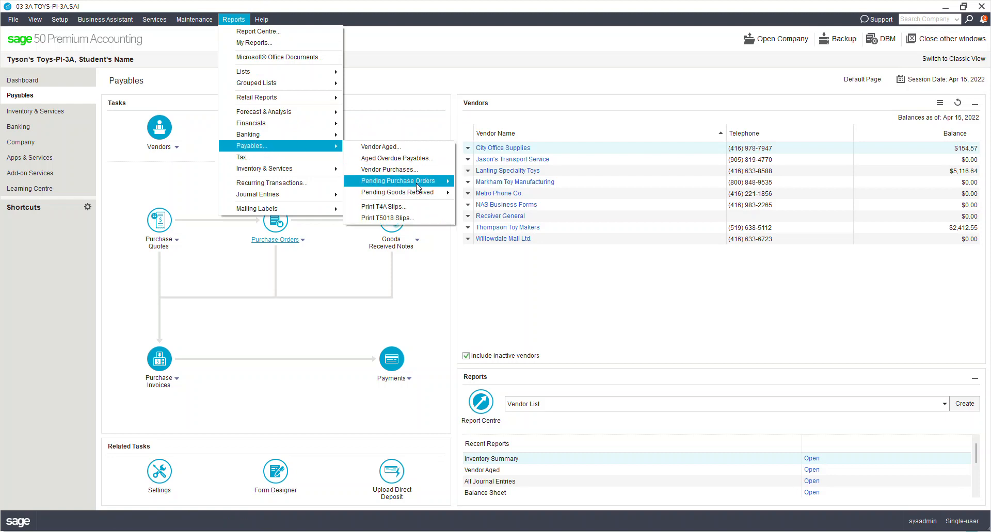
pyautogui.moveTo(417, 197)
pyautogui.moveTo(434, 181)
pyautogui.click(493, 182)
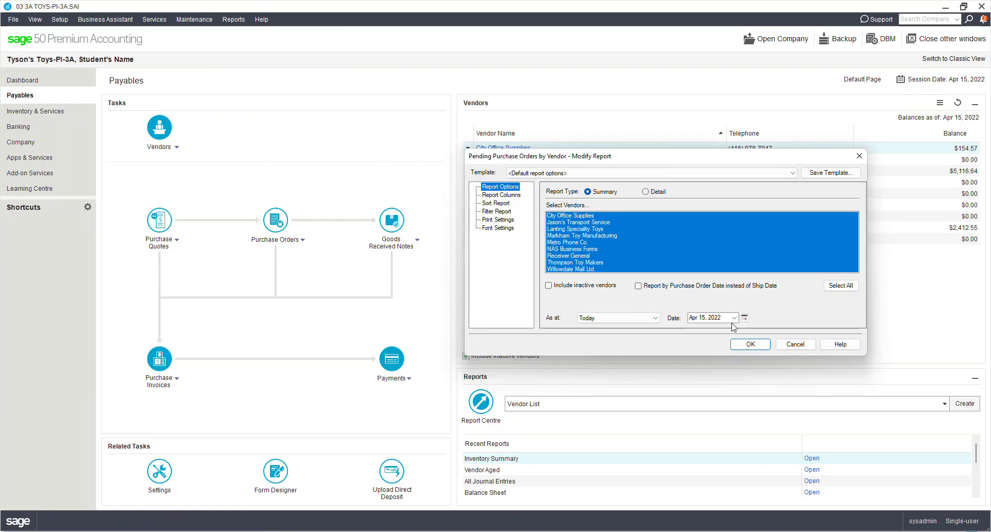
pyautogui.click(751, 345)
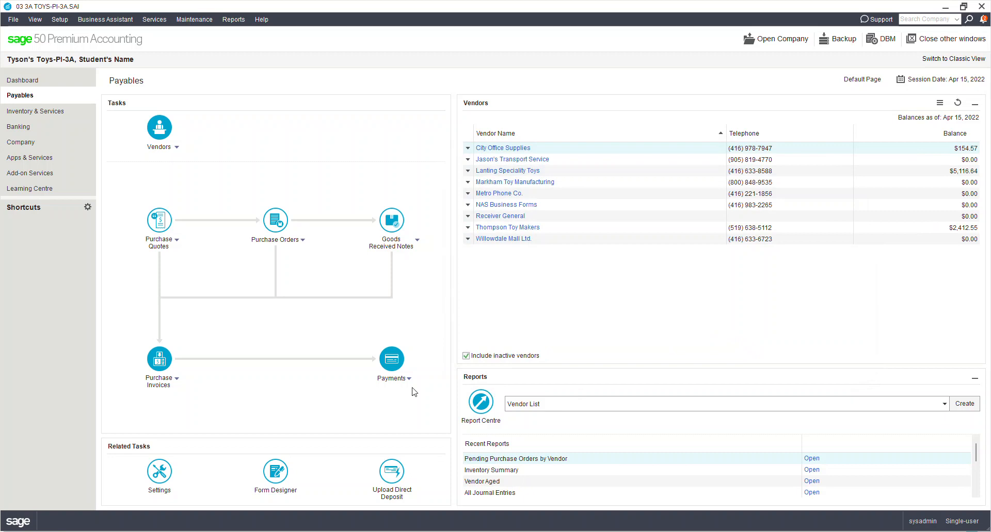
# - Move the report on screen, inspect Markham purchase order 82 for 1,299.50, then return to the report
pyautogui.moveTo(0, 92); pyautogui.dragTo(744, 107)
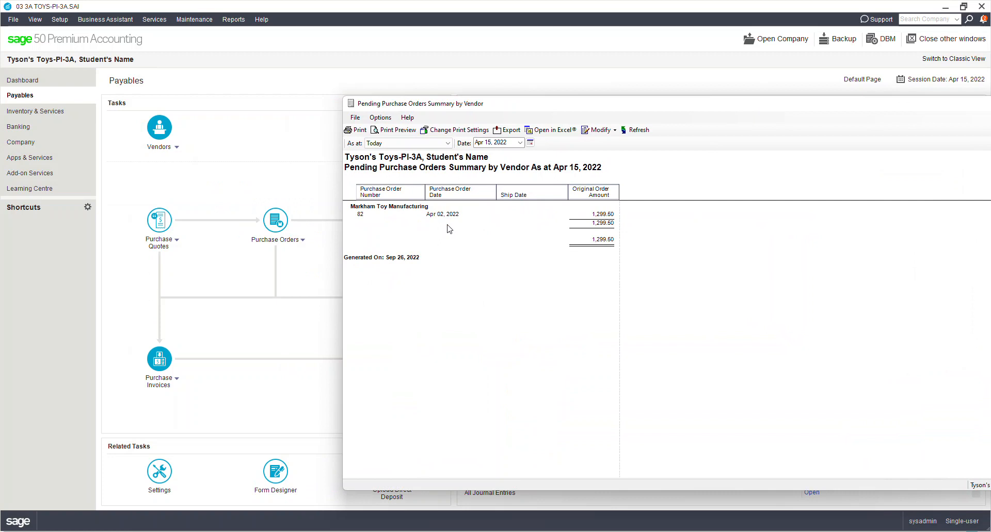
pyautogui.doubleClick(363, 213)
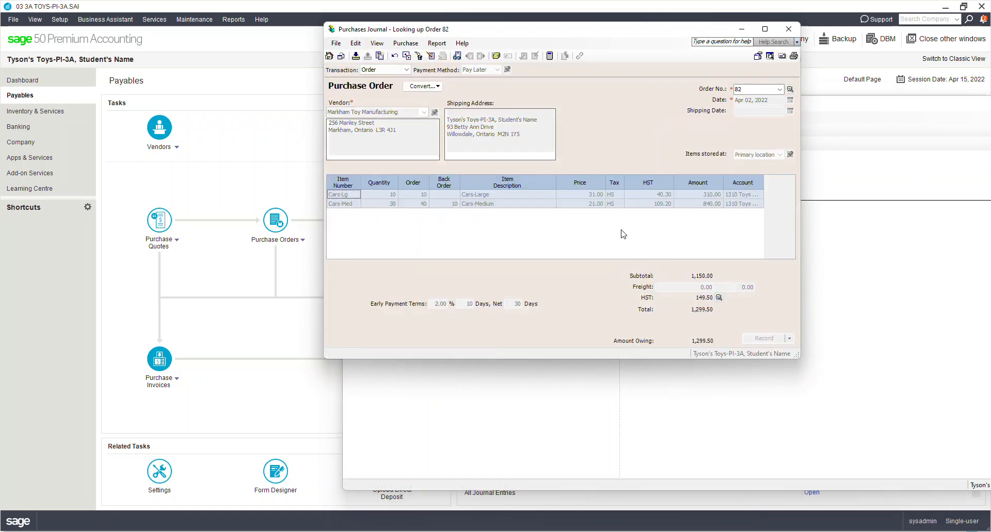
pyautogui.click(789, 27)
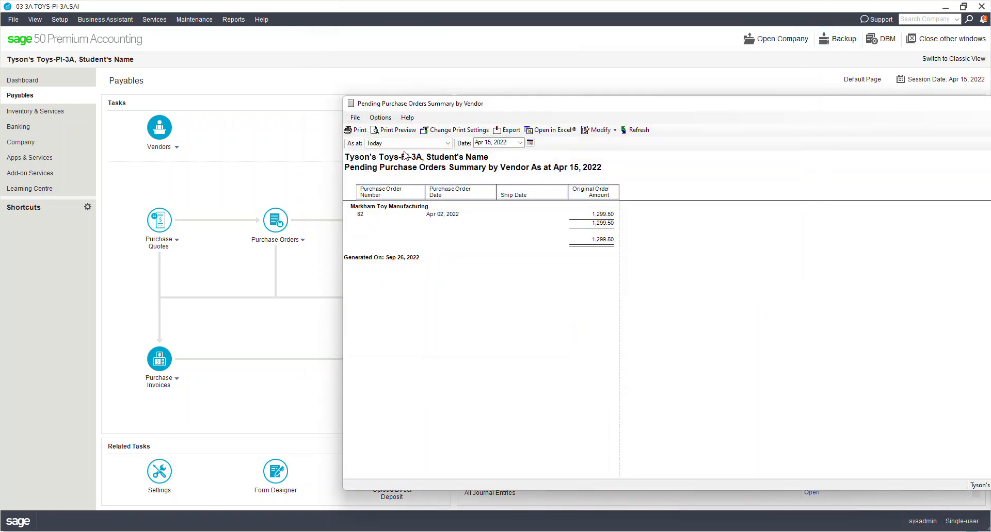
pyautogui.click(609, 130)
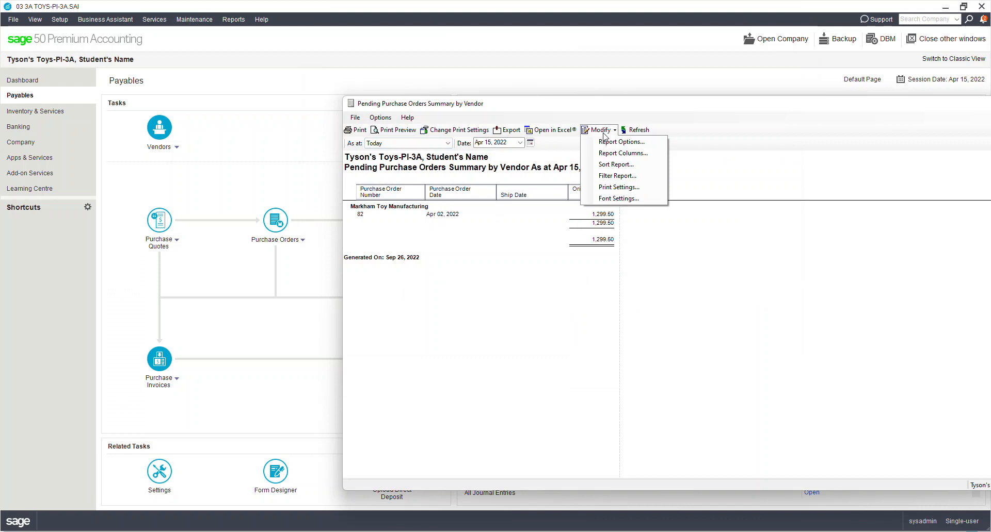
# - Regenerate the pending purchase orders report as a Detail report
pyautogui.click(630, 143)
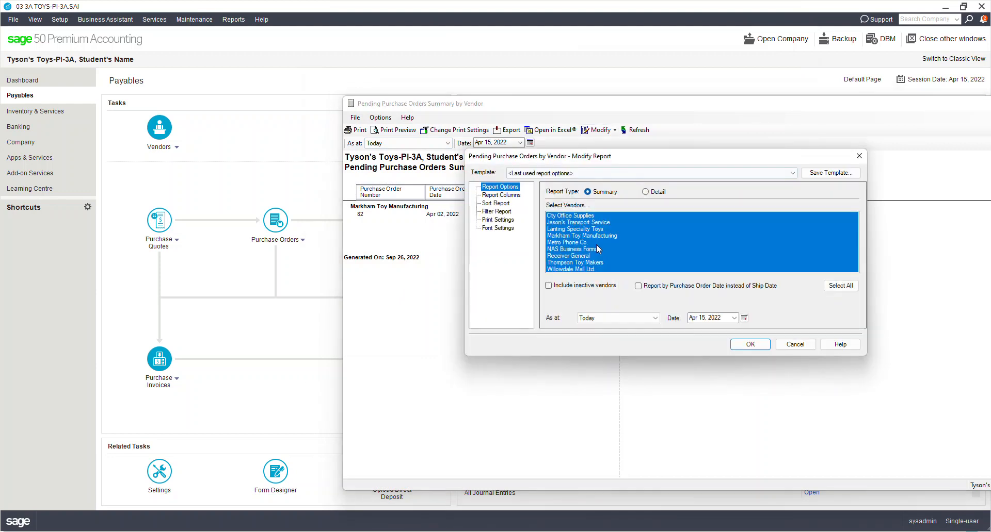
pyautogui.click(645, 191)
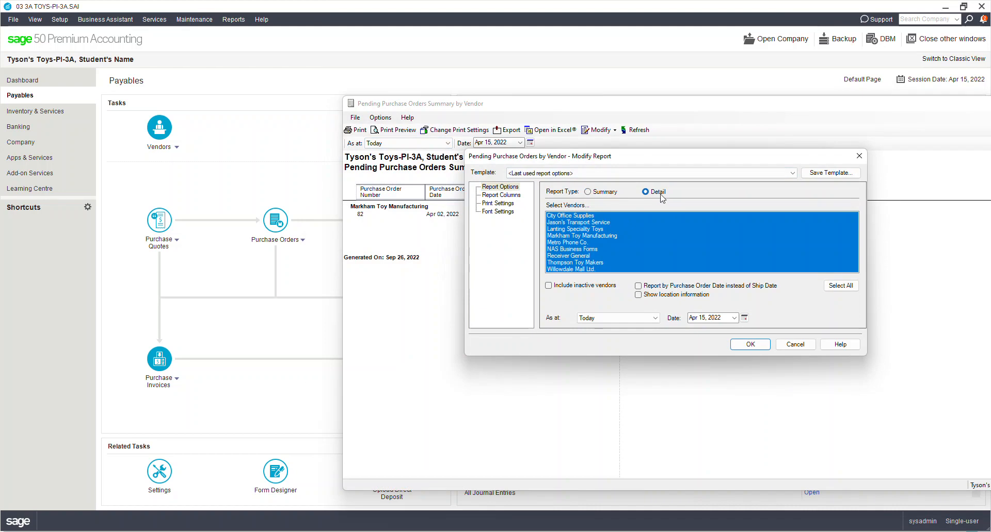
pyautogui.click(751, 345)
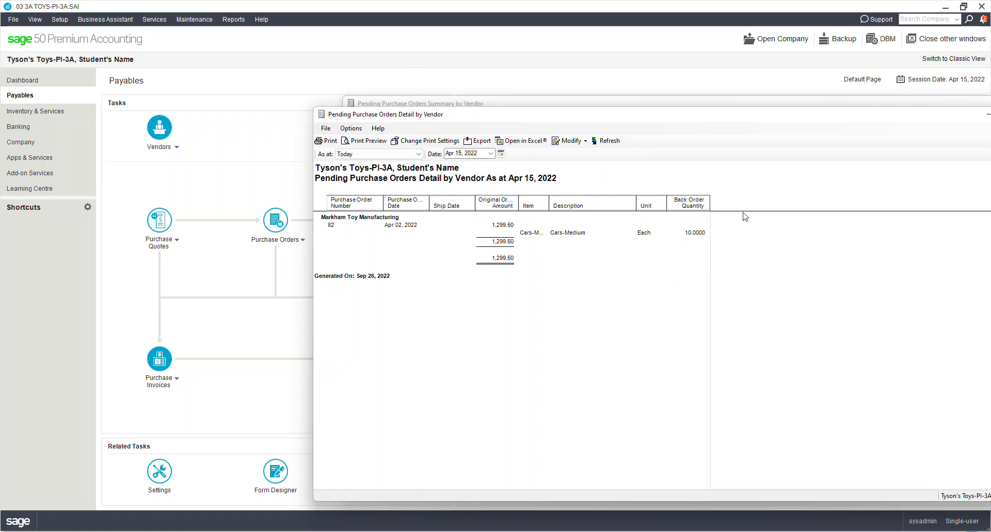
# - Close both the Summary and Detail pending purchase order report windows
pyautogui.moveTo(881, 105); pyautogui.dragTo(768, 119)
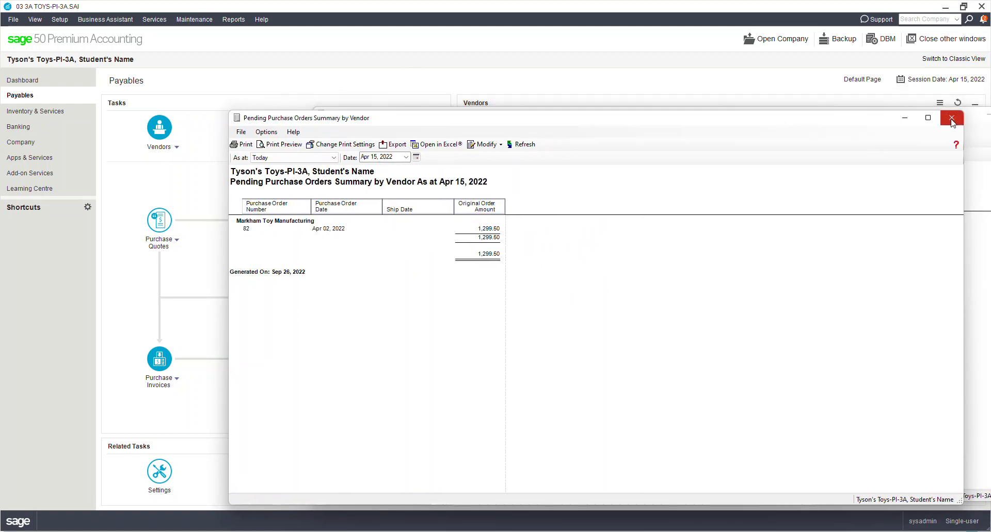
pyautogui.click(951, 119)
pyautogui.click(876, 110)
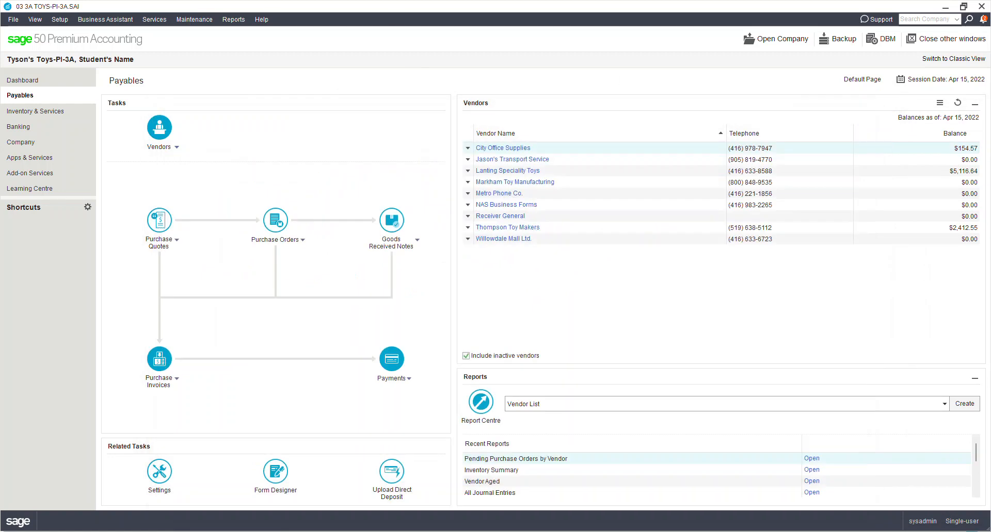
# - Run the Vendor Aged Detail report with terms as at Apr 15, 2022 and begin PDF export
pyautogui.click(234, 19)
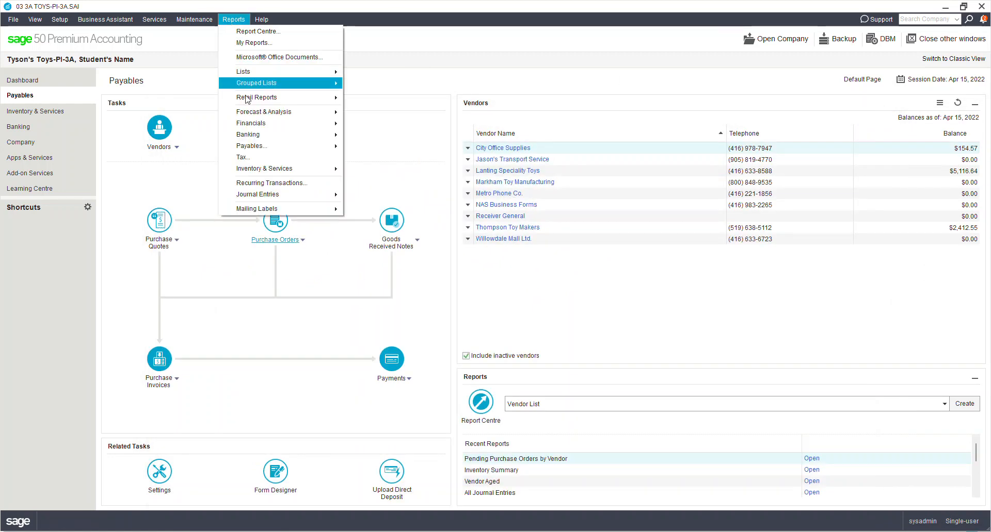
pyautogui.moveTo(275, 148)
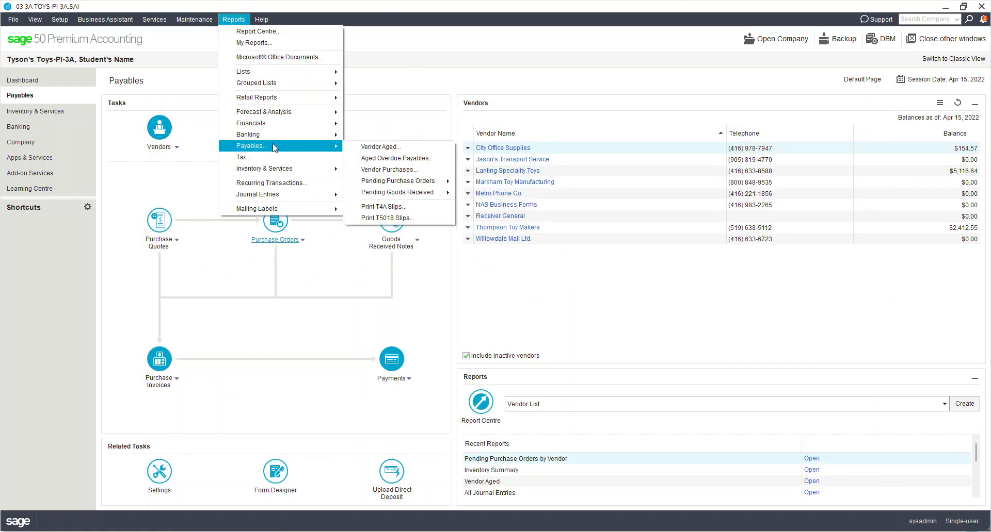
pyautogui.click(365, 148)
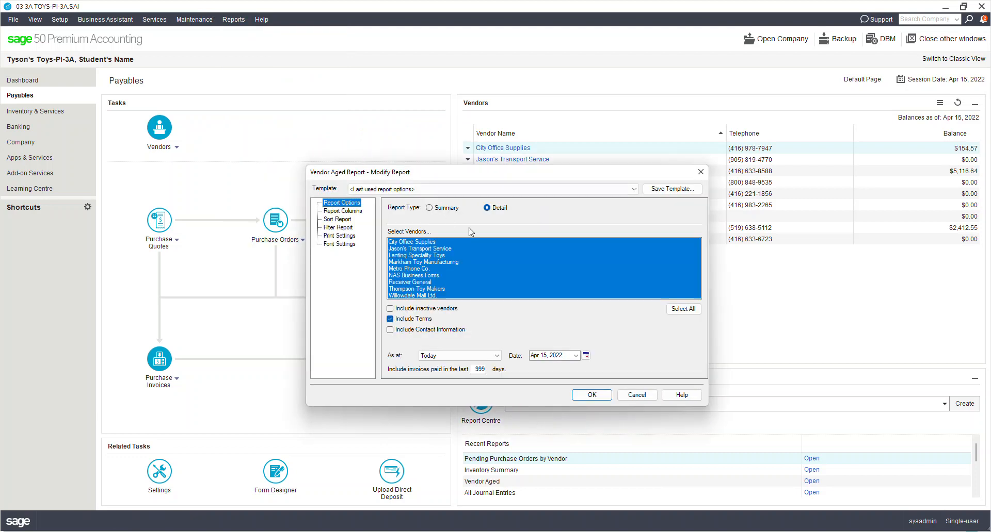
pyautogui.click(598, 396)
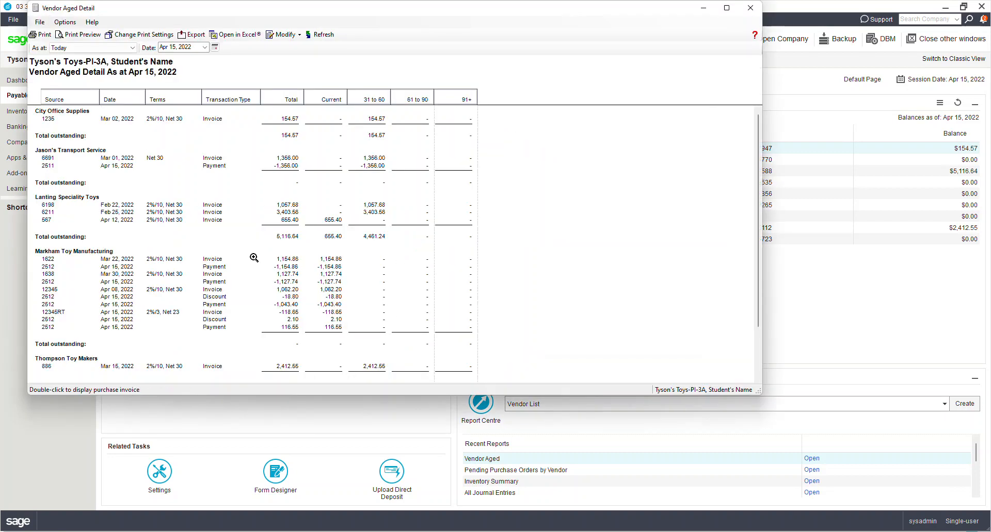
pyautogui.scroll(-3, 255, 259)
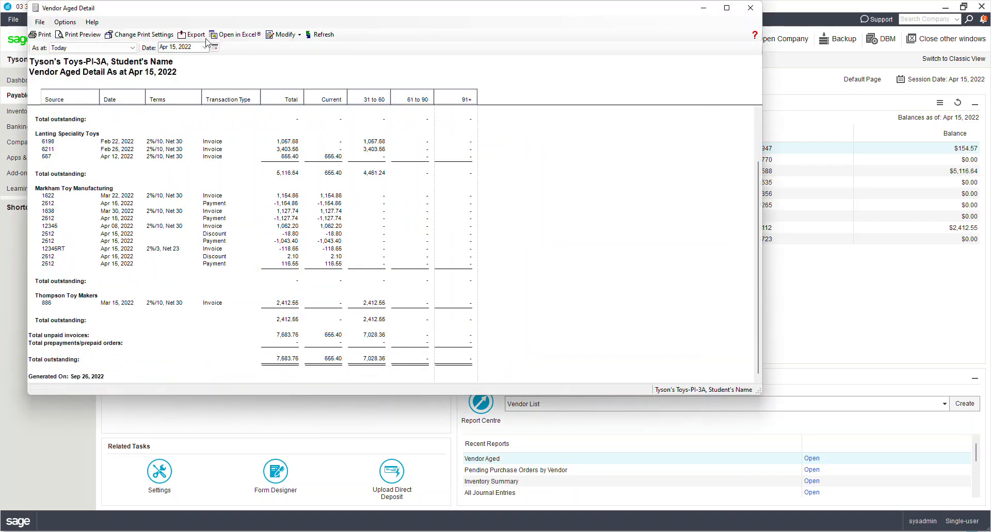
pyautogui.click(186, 40)
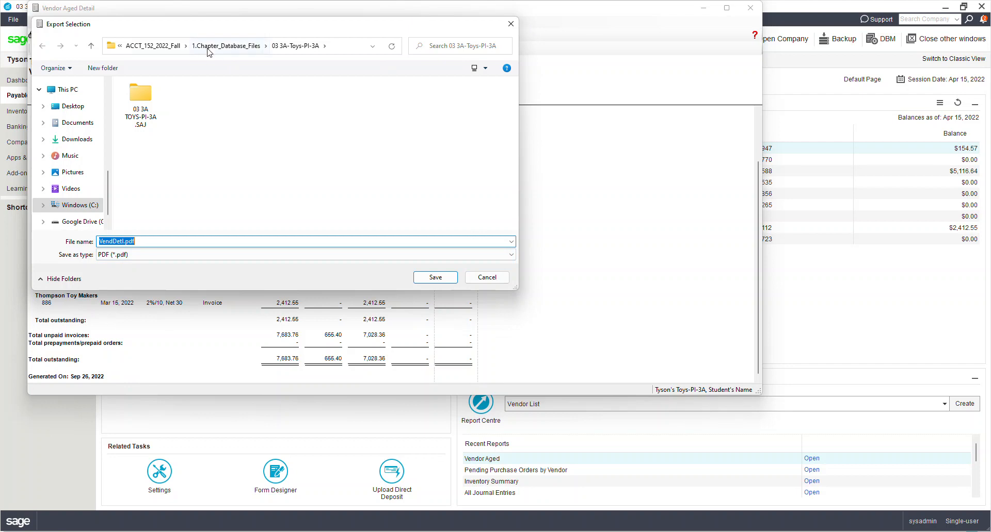
# - Save VendDetl.pdf to ACCT_152_2022_Fall > 4._Reports > 03 Toys, replacing the old copy, and close the report
pyautogui.click(174, 49)
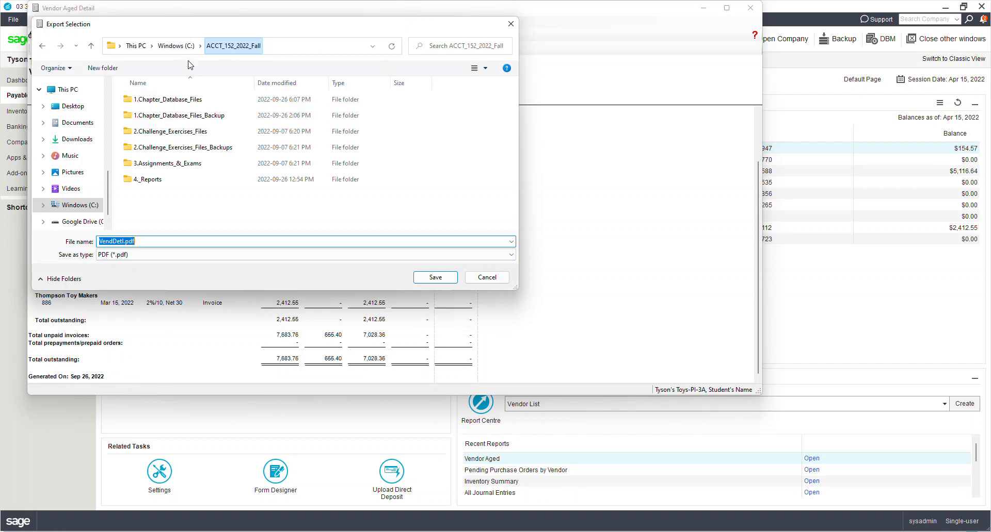
pyautogui.doubleClick(149, 180)
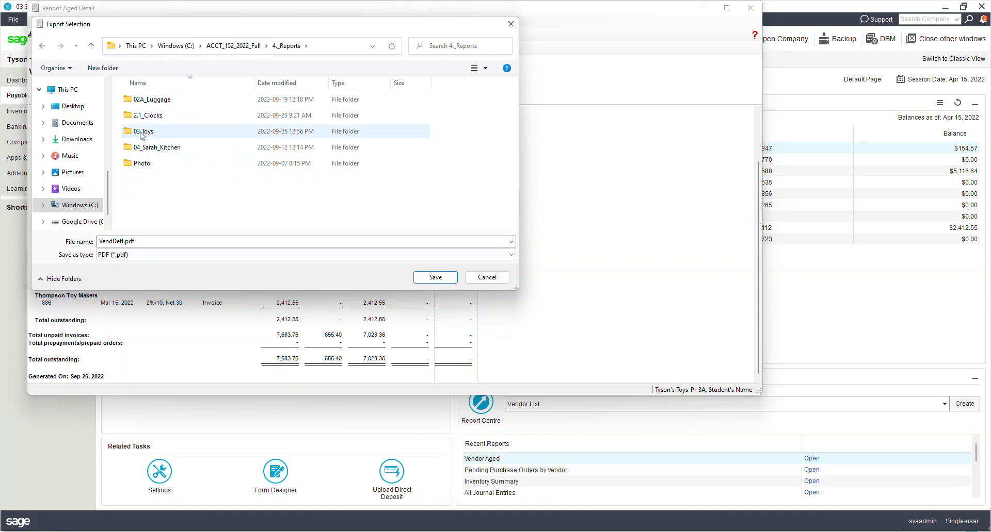
pyautogui.doubleClick(158, 136)
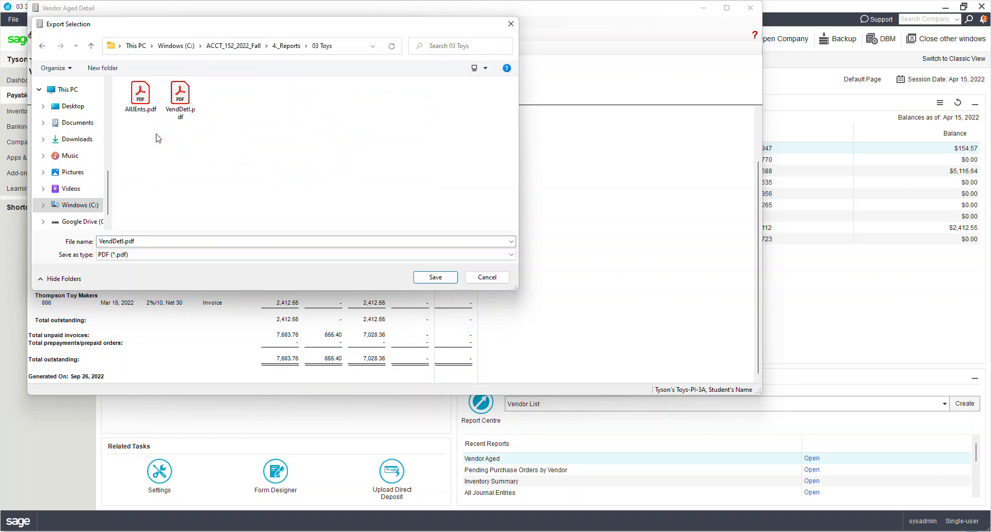
pyautogui.click(431, 279)
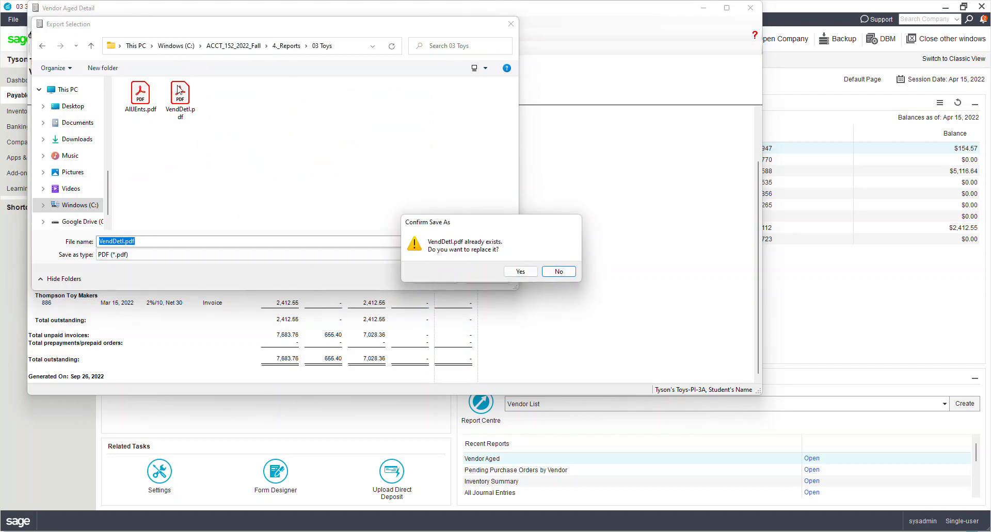
pyautogui.click(520, 271)
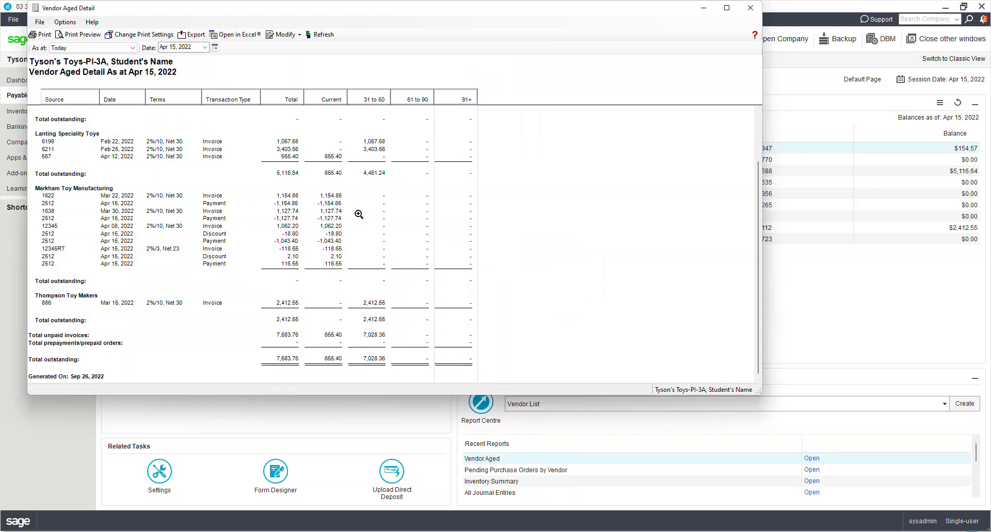
pyautogui.click(751, 12)
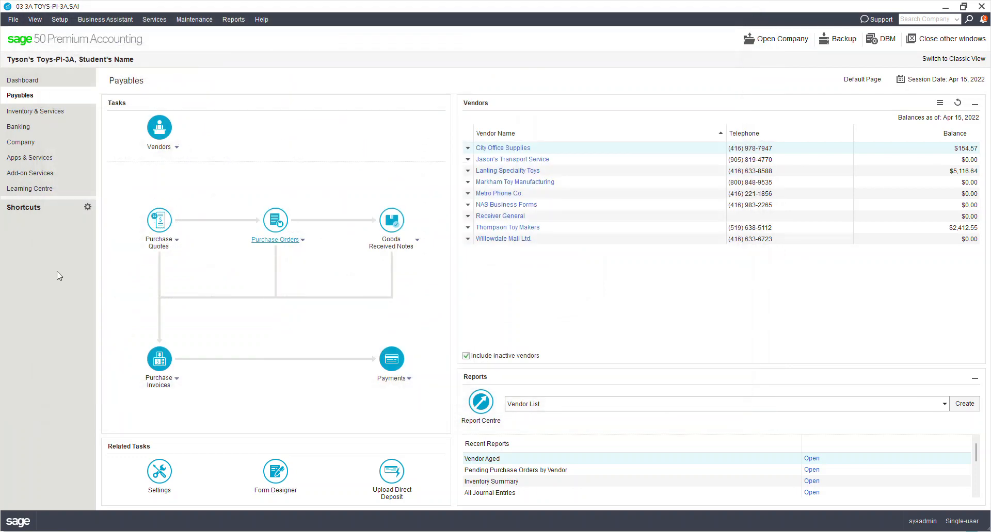
# - Run the All Journal Entries report from Apr 01, 2022 with Additional Information included
pyautogui.click(240, 20)
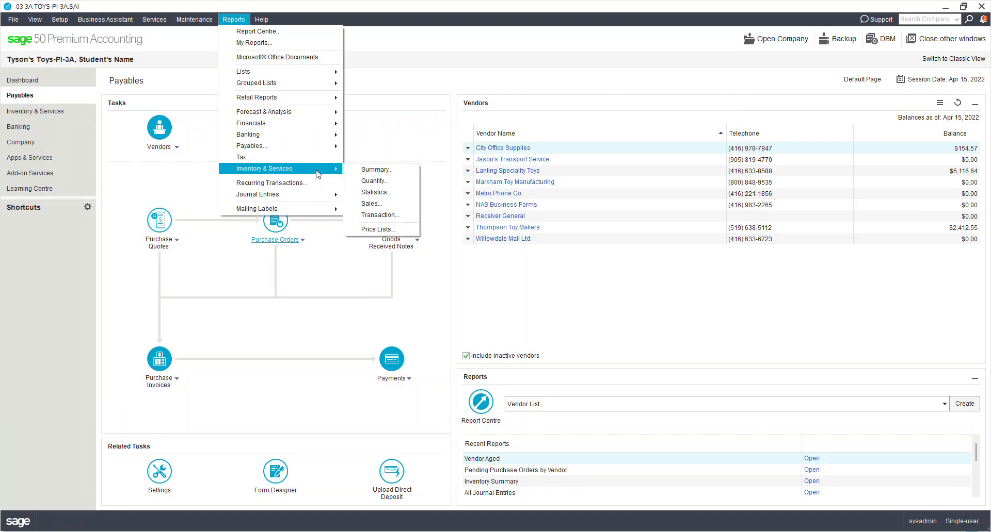
pyautogui.moveTo(312, 133)
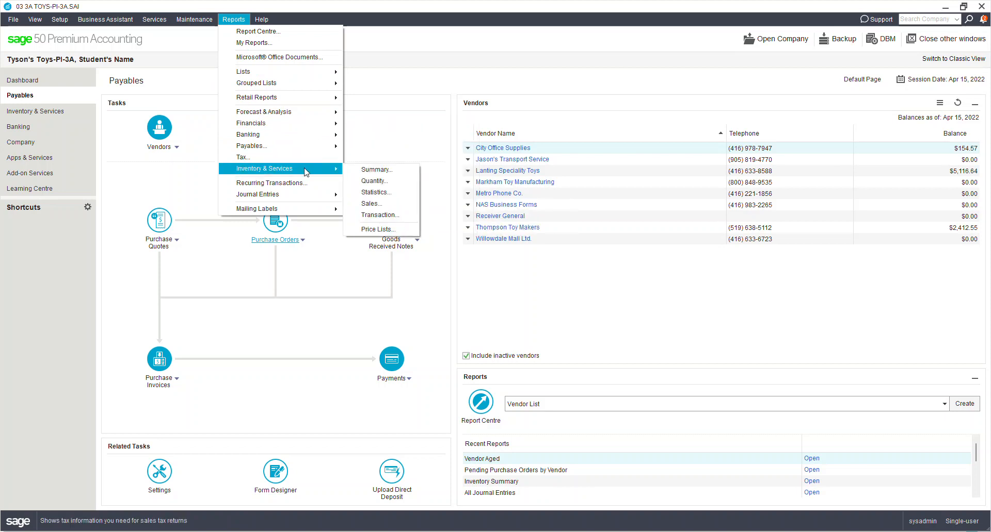
pyautogui.moveTo(315, 149)
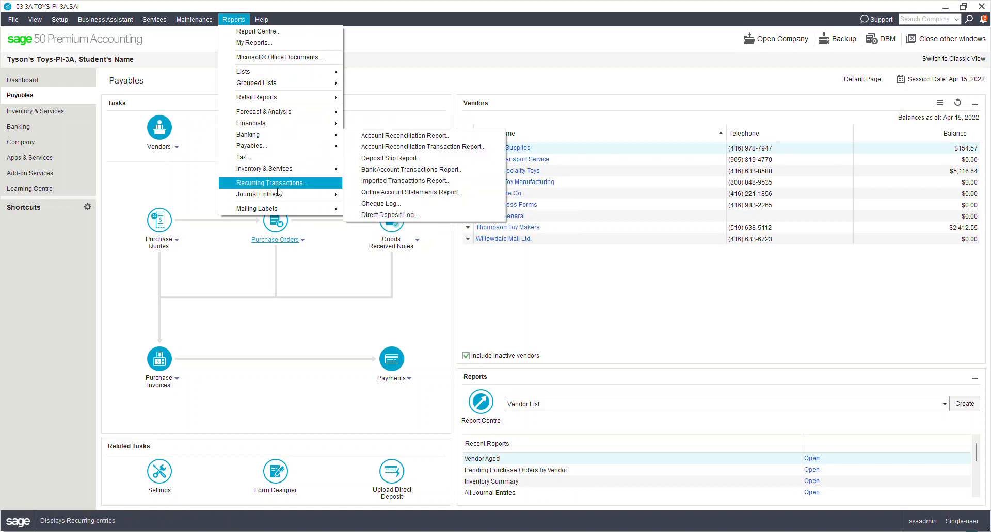
pyautogui.moveTo(275, 194)
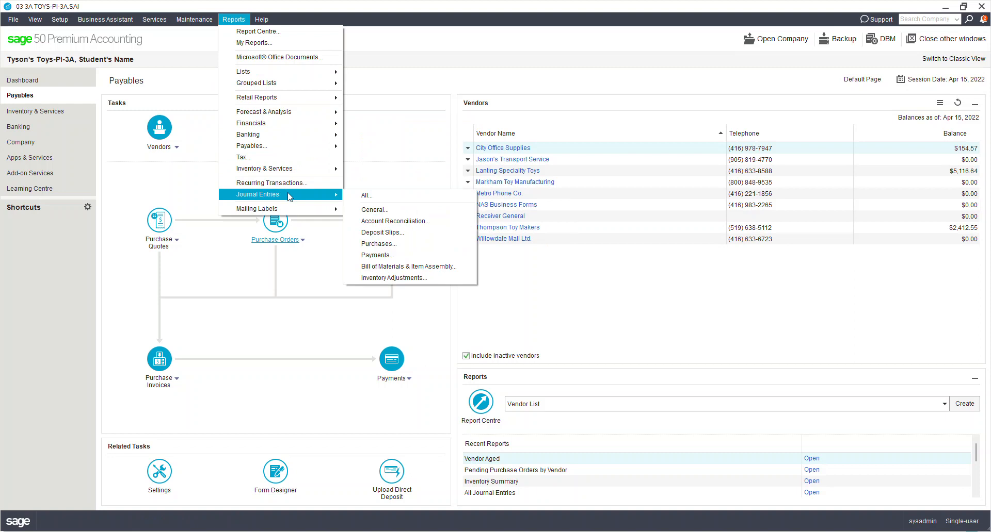
pyautogui.click(204, 7)
pyautogui.click(234, 20)
pyautogui.click(405, 200)
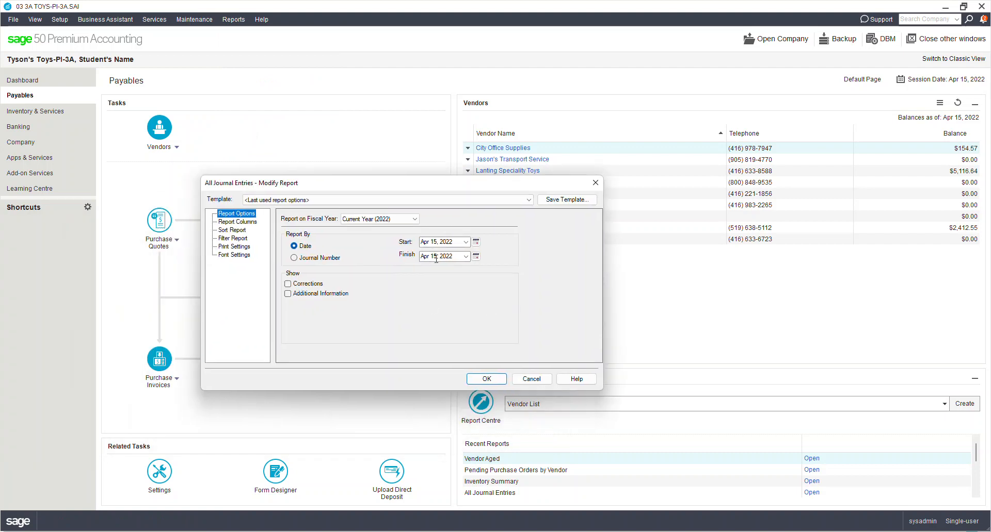
pyautogui.click(476, 243)
pyautogui.click(512, 282)
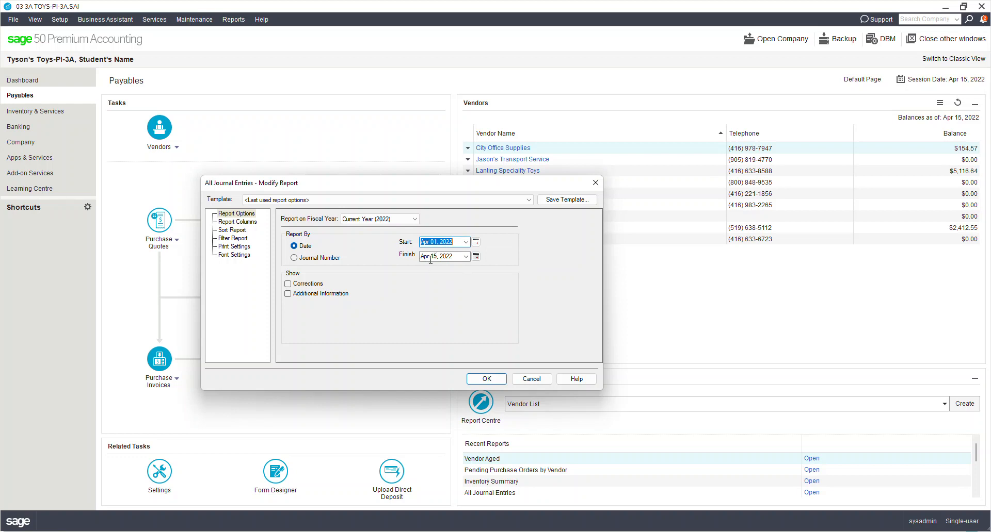
pyautogui.click(288, 295)
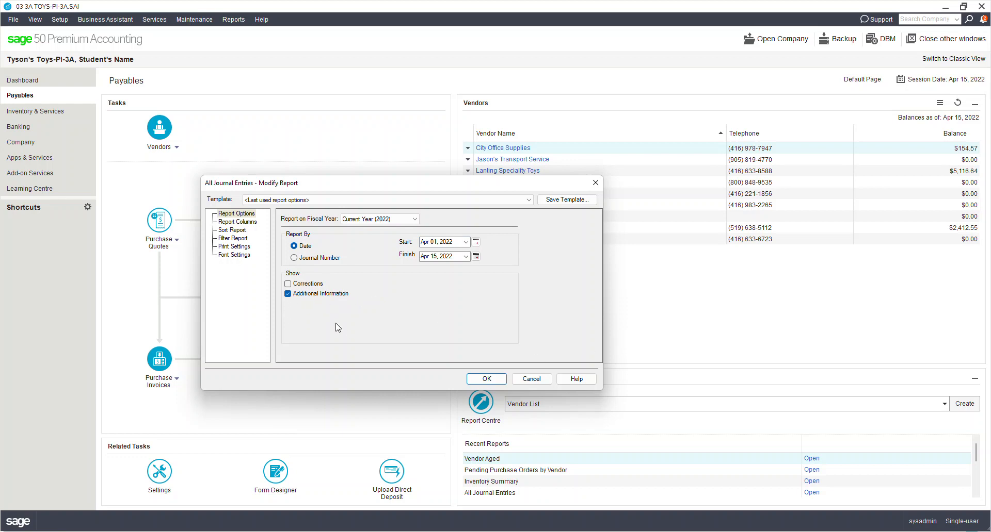
pyautogui.click(495, 378)
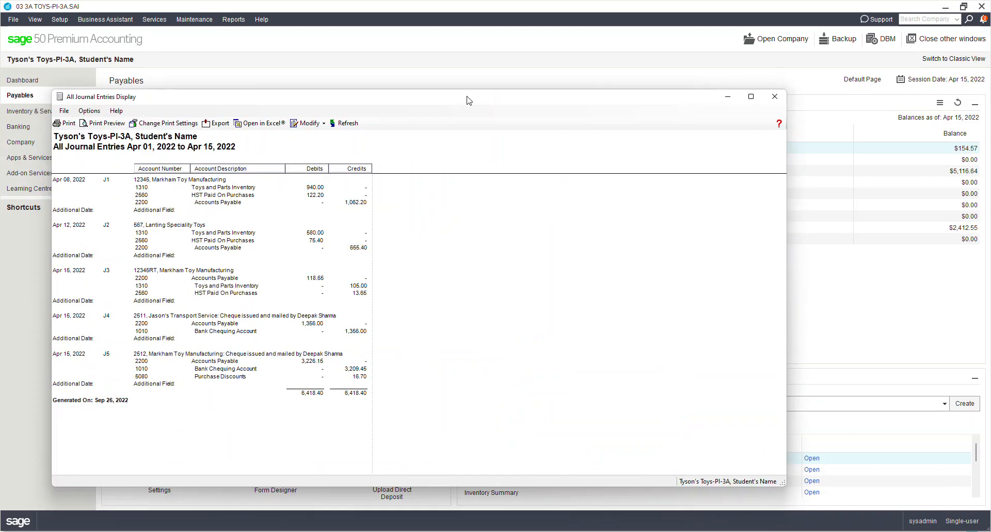
# - Maximize the report, export it as AllJEnts.pdf replacing the existing file, then close it
pyautogui.doubleClick(468, 100)
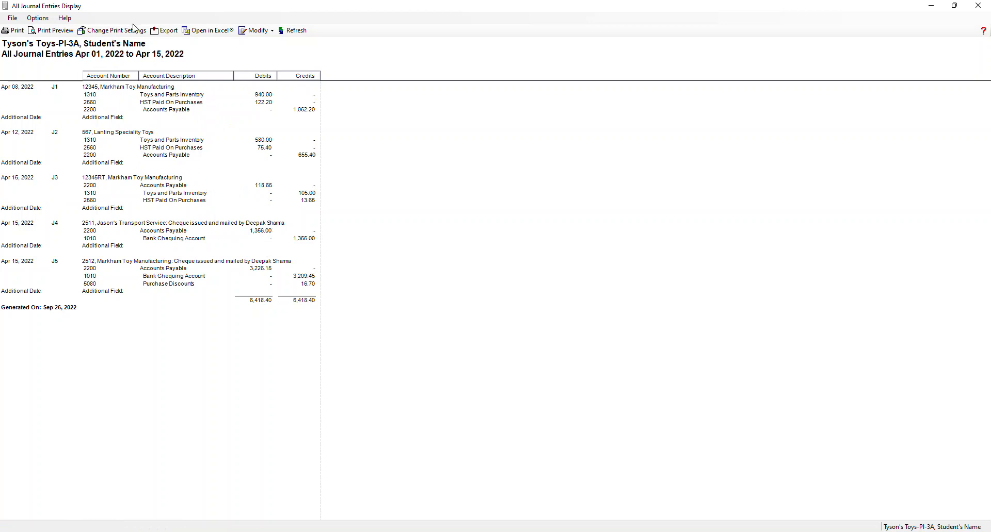
pyautogui.click(162, 34)
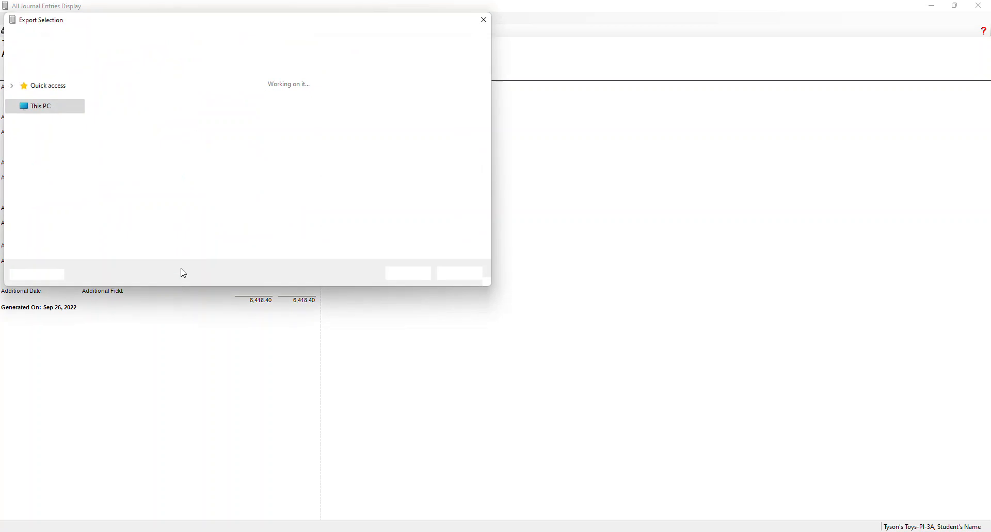
pyautogui.click(407, 274)
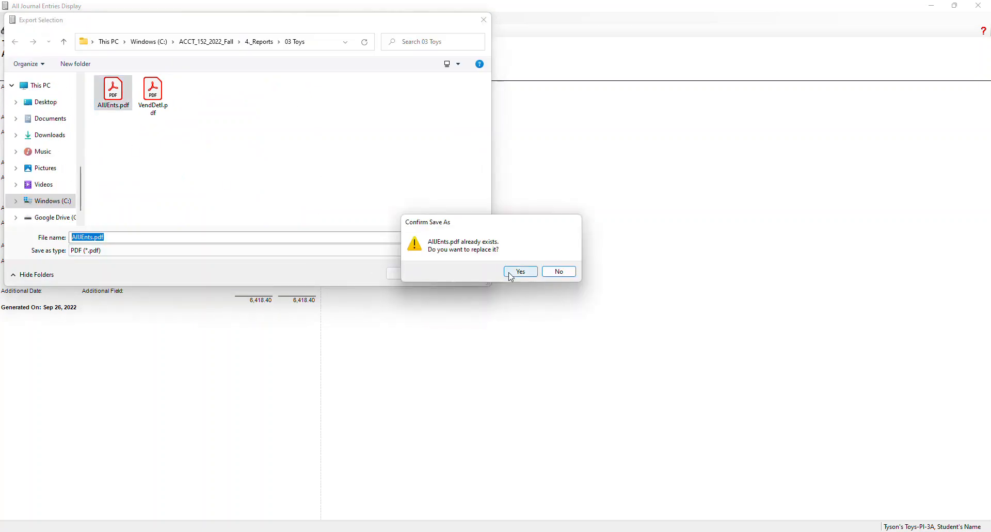
pyautogui.click(510, 274)
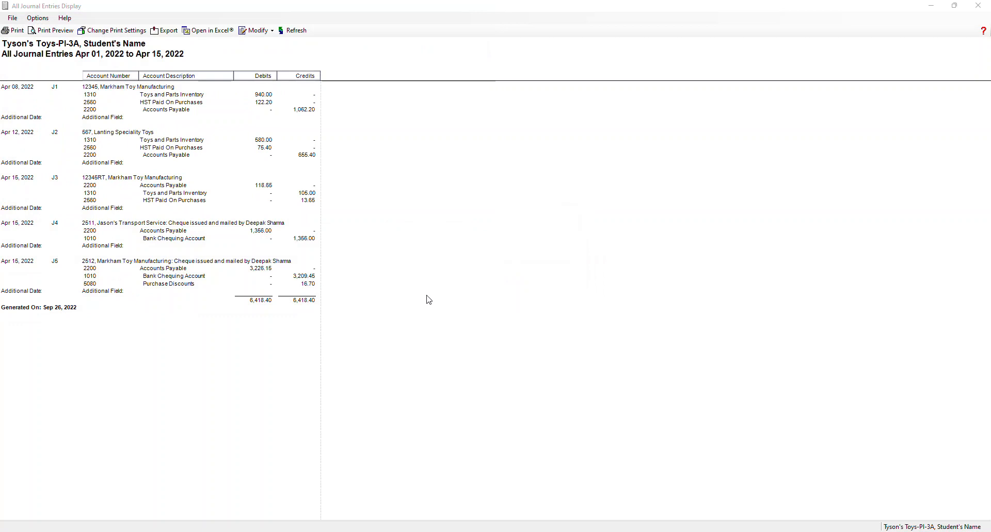
pyautogui.click(978, 8)
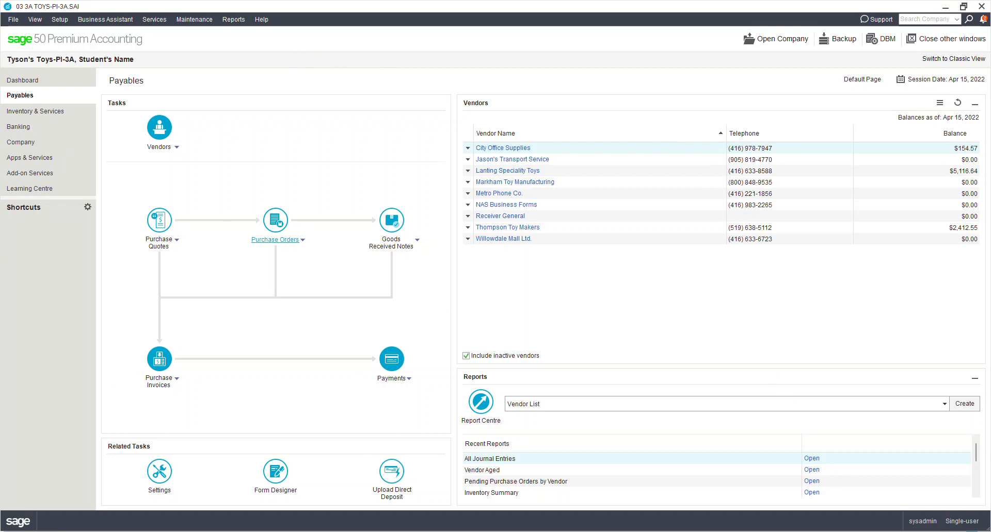
# - Open Top Hat's Chapter 3A: PAYABLES Module—Basics page and scroll down to the Before Moving On … Part A questions
pyautogui.click(461, 531)
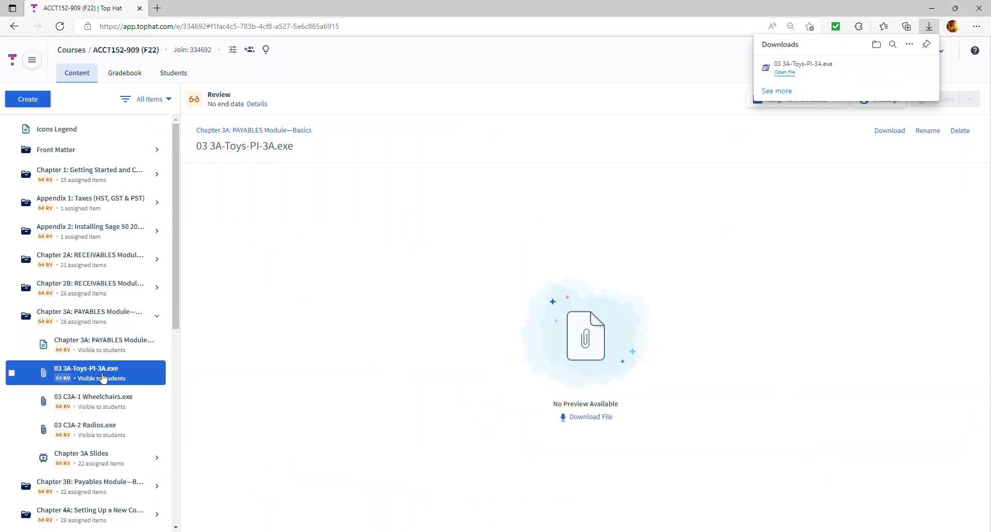
pyautogui.click(98, 344)
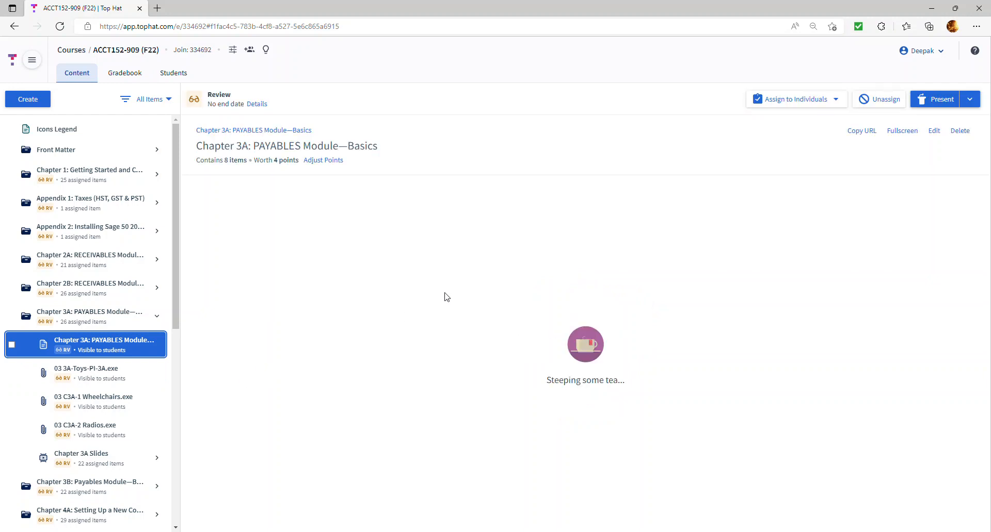
pyautogui.scroll(-10, 436, 346)
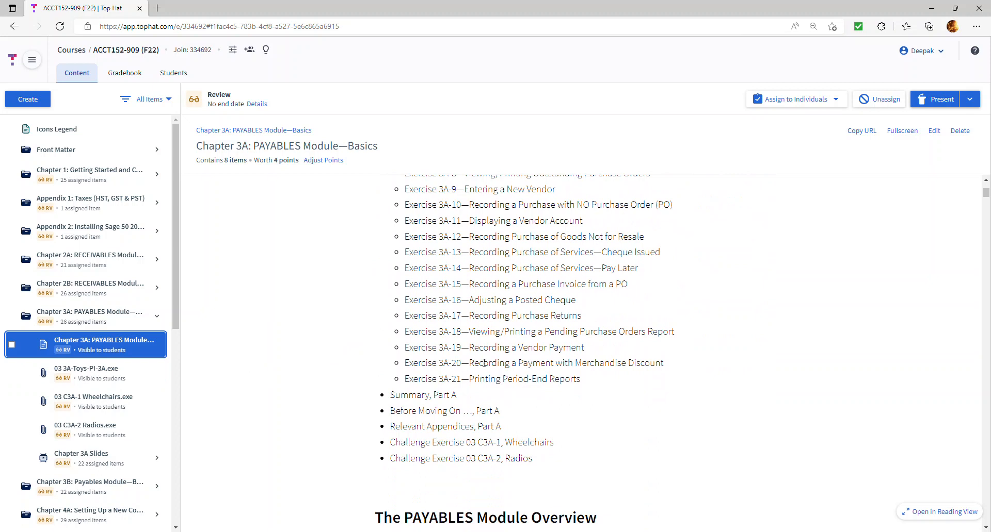
pyautogui.scroll(-1, 487, 363)
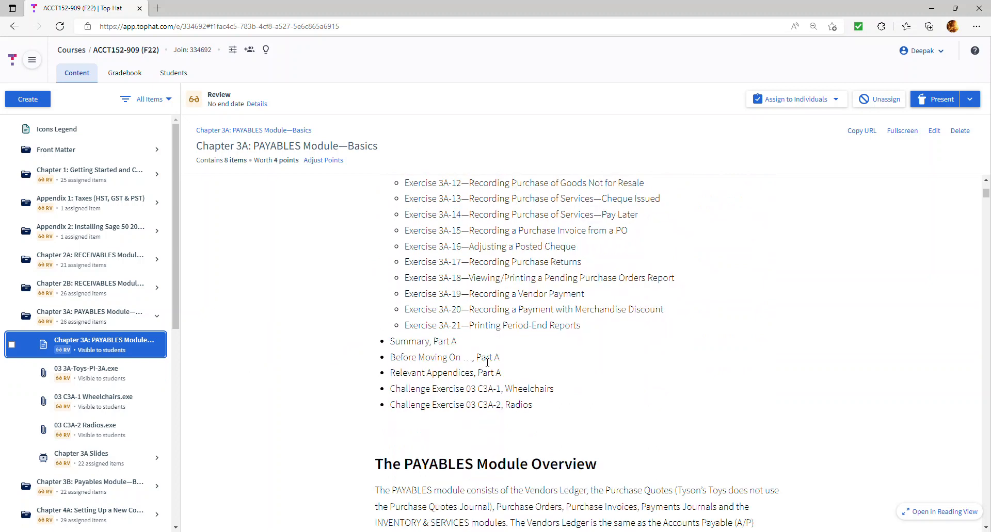
pyautogui.scroll(-1, 486, 363)
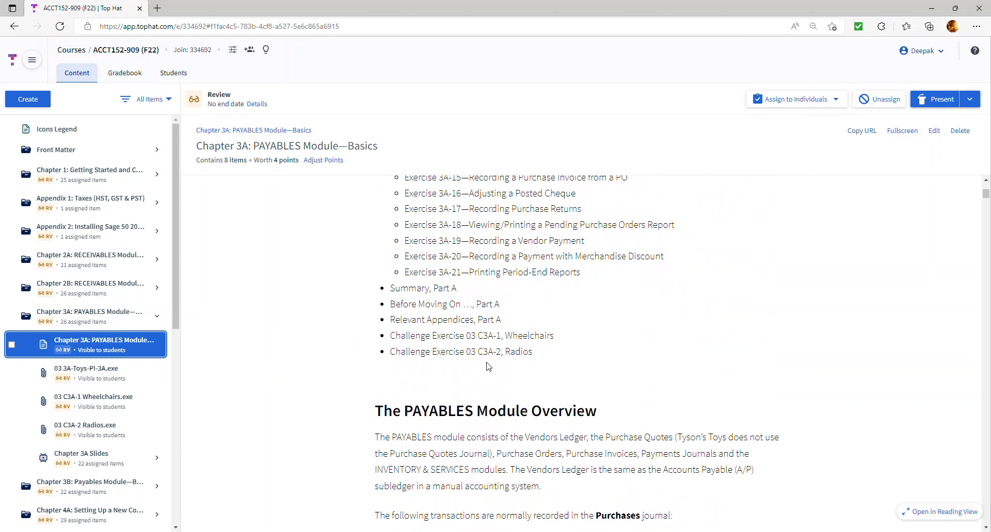
pyautogui.scroll(-10, 486, 366)
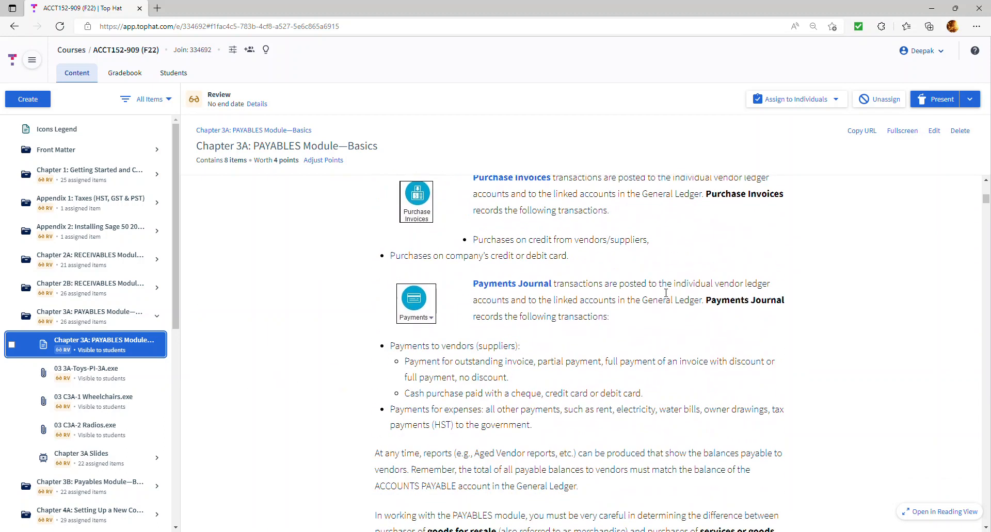
pyautogui.moveTo(988, 201); pyautogui.dragTo(987, 493)
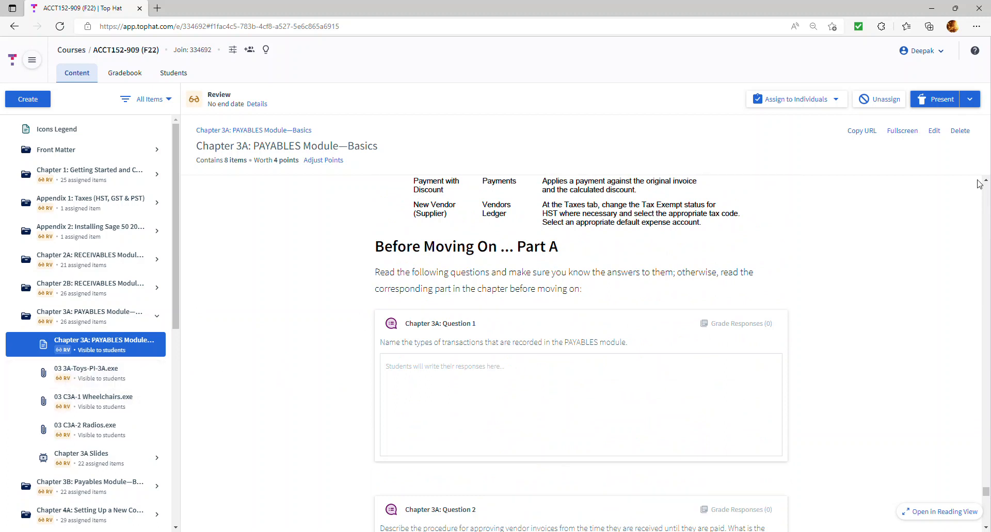
pyautogui.moveTo(985, 493)
pyautogui.mouseDown()
pyautogui.moveTo(986, 441)
pyautogui.moveTo(988, 494)
pyautogui.mouseUp()
# - Scroll to the C3A-1 Wheelchairs March 1–6 transactions, starting with Purchase Order #81
pyautogui.scroll(-7, 573, 347)
pyautogui.scroll(-13, 569, 349)
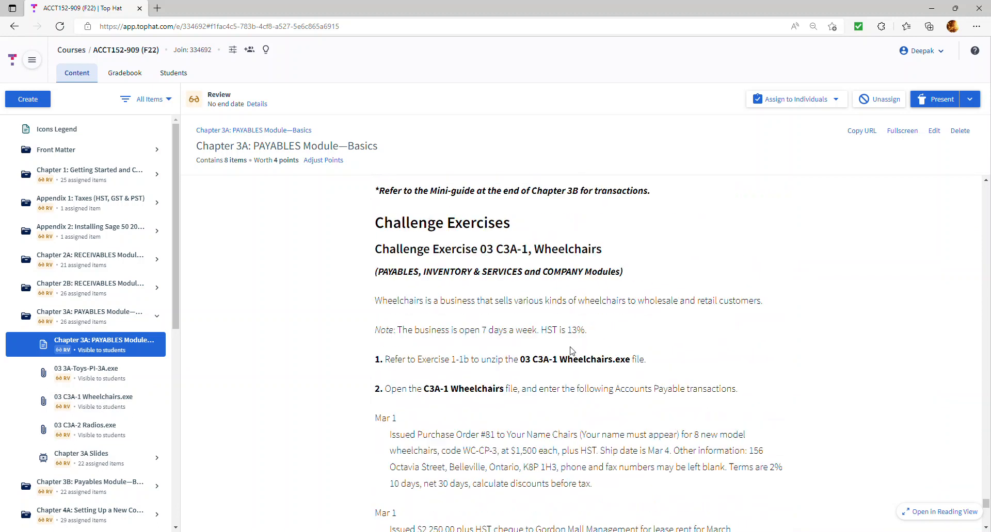
pyautogui.scroll(8, 569, 350)
pyautogui.scroll(-3, 564, 354)
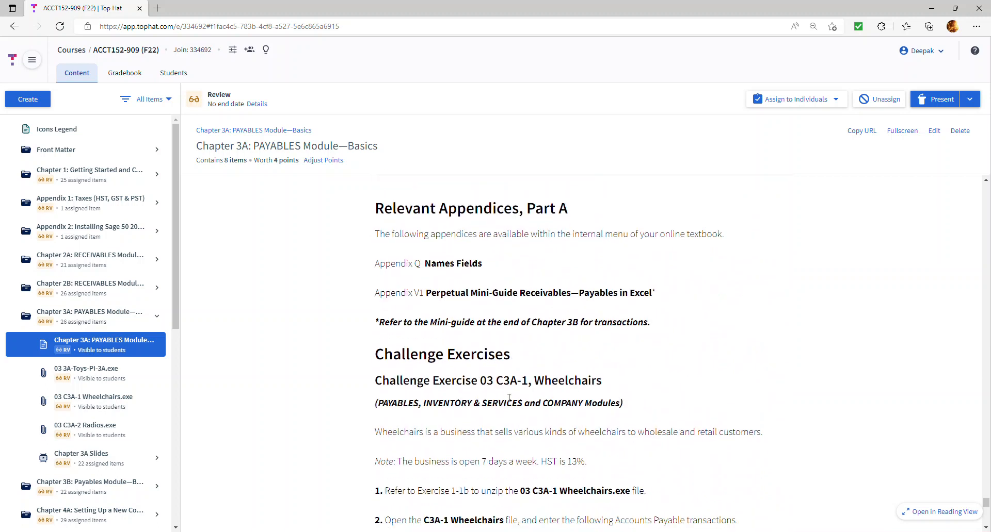
pyautogui.scroll(-4, 509, 397)
pyautogui.scroll(-4, 405, 386)
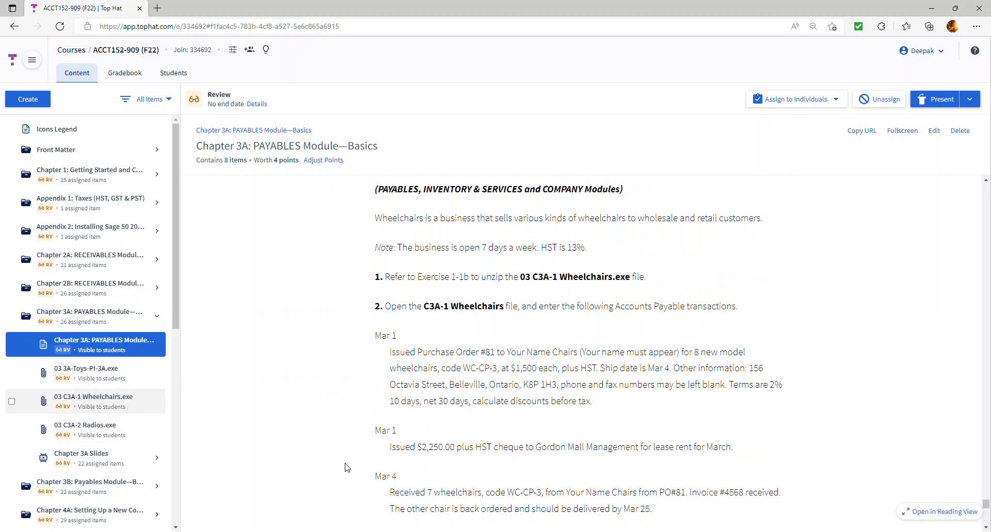
pyautogui.scroll(-2, 627, 408)
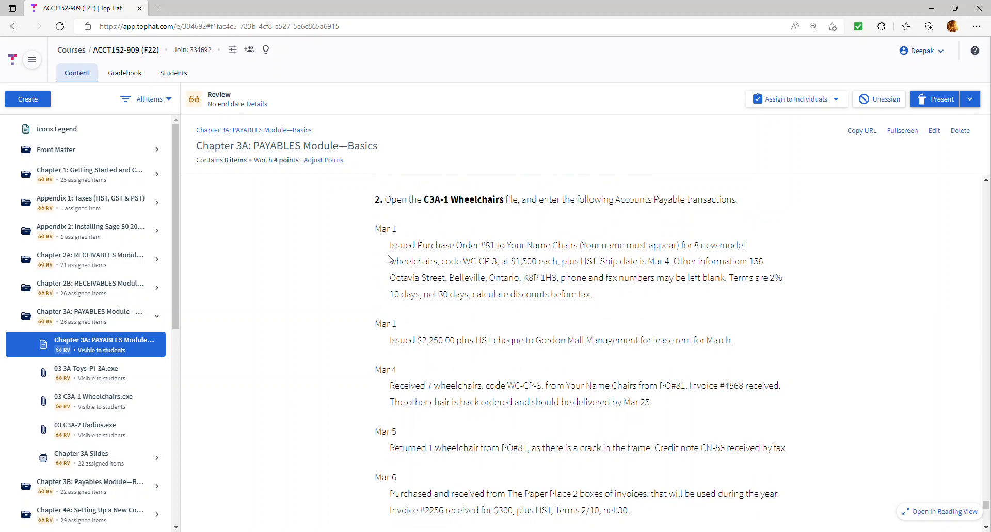